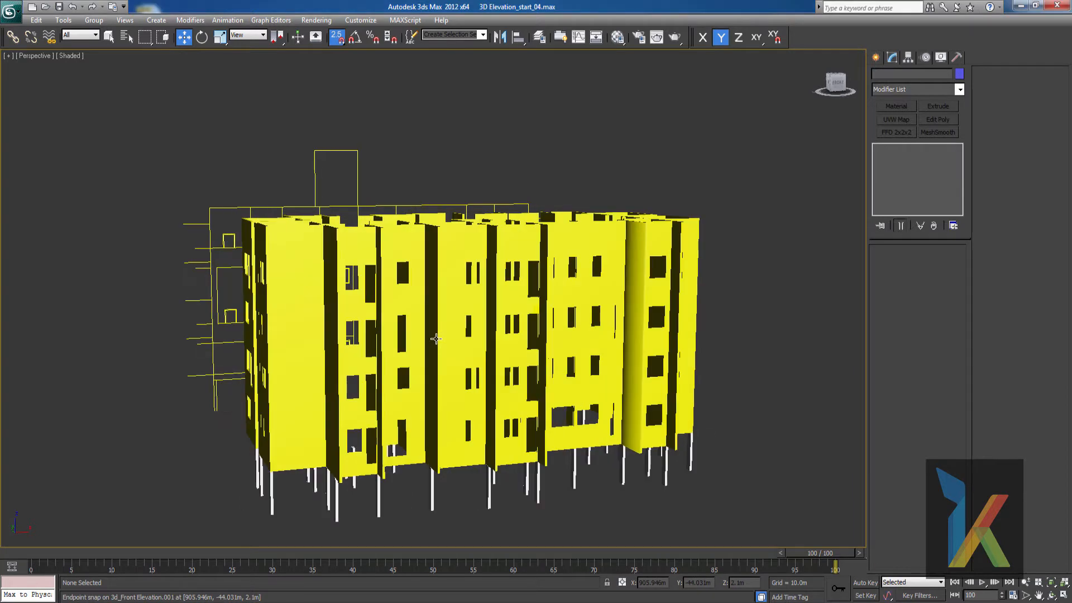
- Turn snapping off and show the building in a wireframe front view framed on the upper-floor windows
{"action": "key", "text": "s"}
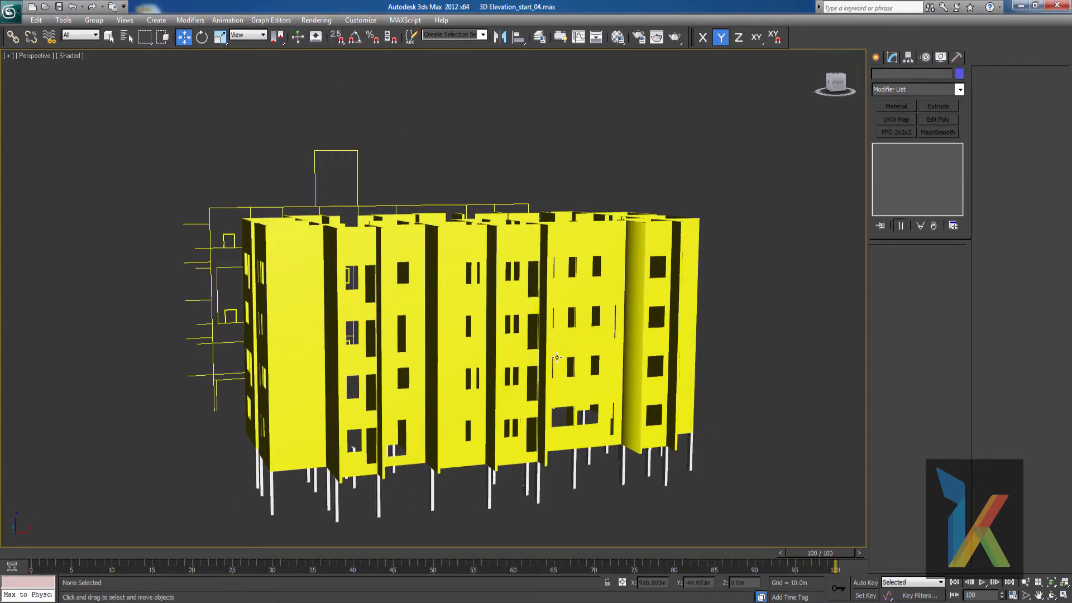
{"action": "key", "text": "f"}
{"action": "key", "text": "z"}
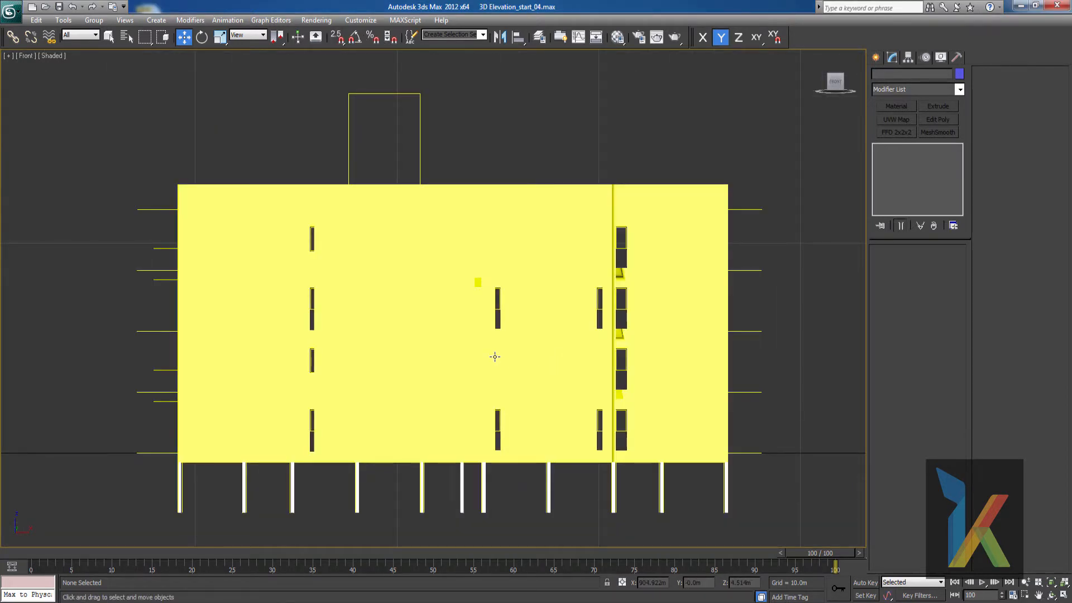
{"action": "key", "text": "F3"}
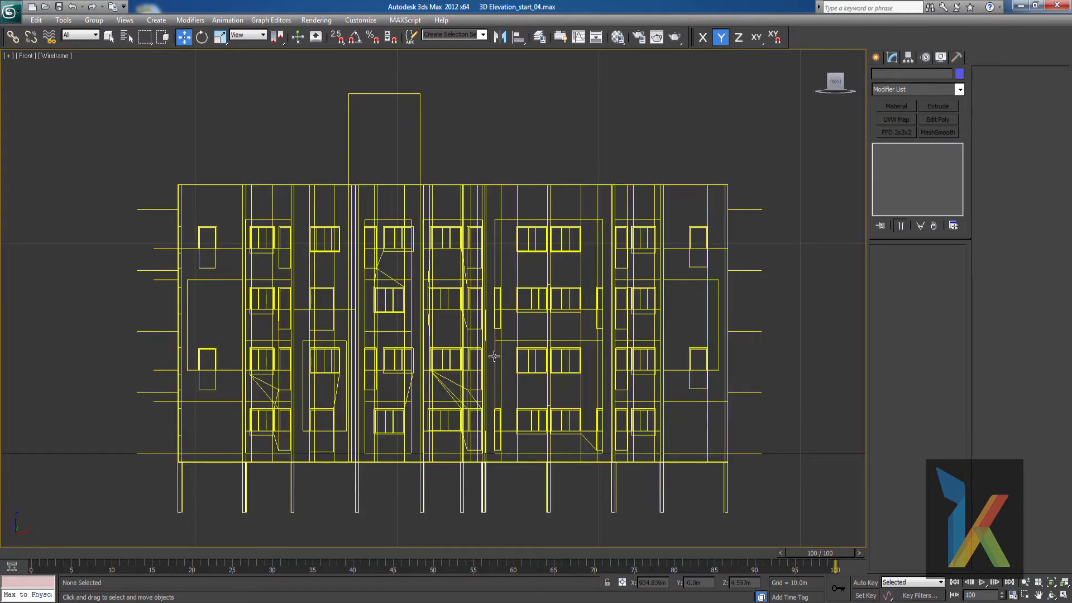
{"action": "scroll", "coordinate": [382, 302], "scroll_direction": "up", "scroll_amount": 4}
{"action": "scroll", "coordinate": [381, 310], "scroll_direction": "up", "scroll_amount": 3}
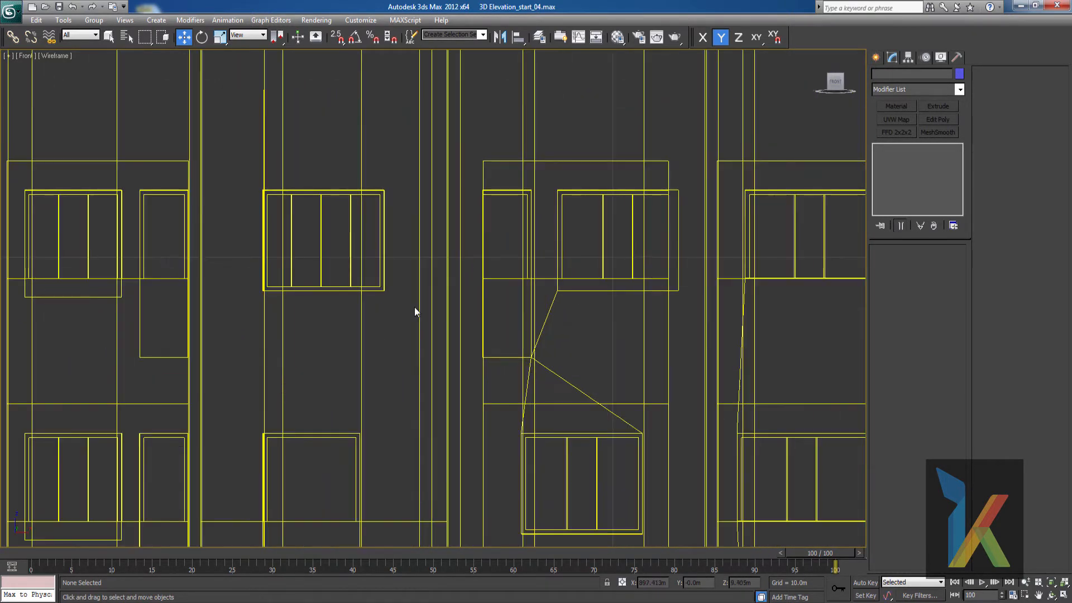
{"action": "middle_click_drag", "start_coordinate": [416, 311], "coordinate": [523, 325]}
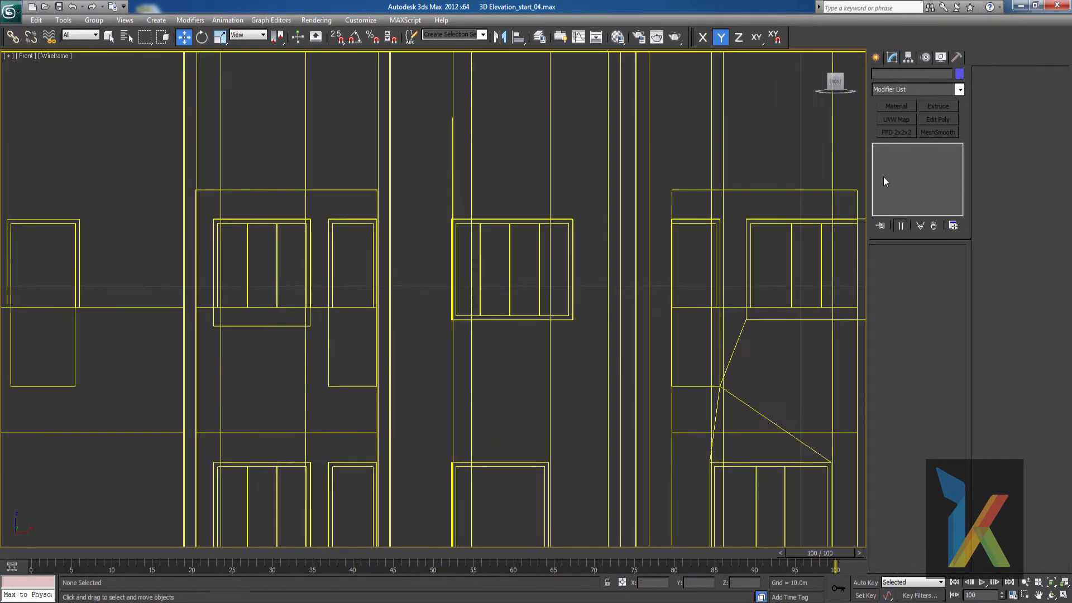
- Start the Rectangle spline tool, turn on 2.5D snapping and check the snap types and options
{"action": "left_click", "coordinate": [874, 57]}
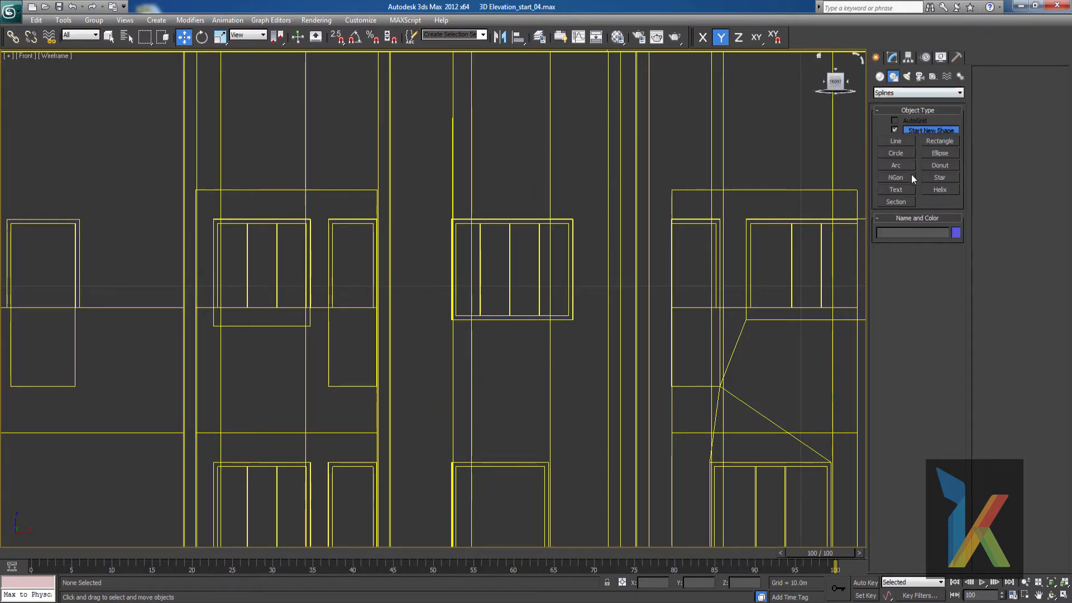
{"action": "left_click", "coordinate": [934, 143]}
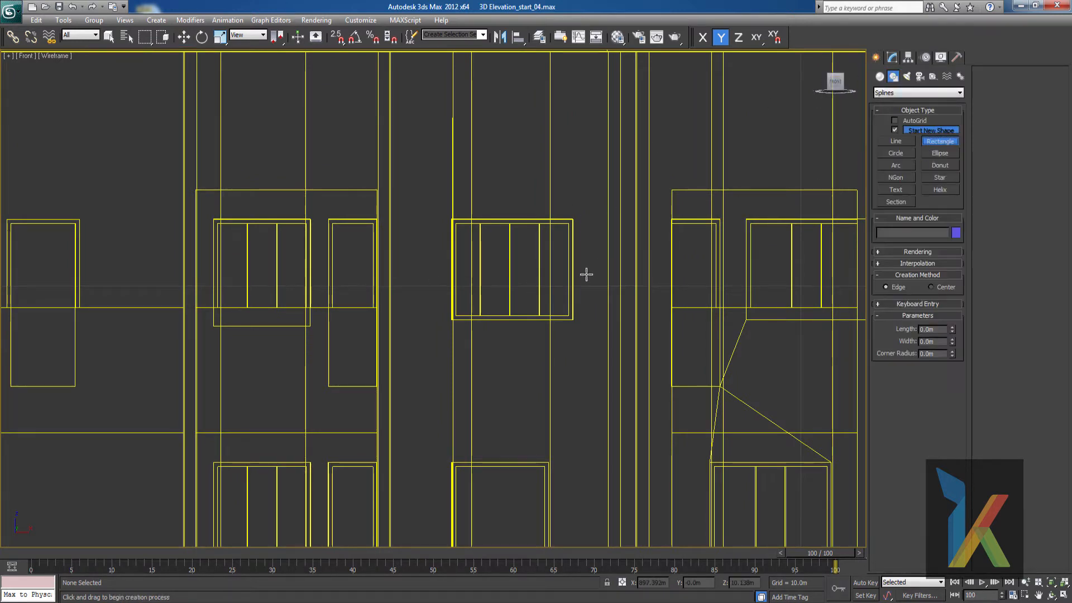
{"action": "scroll", "coordinate": [567, 283], "scroll_direction": "up", "scroll_amount": 3}
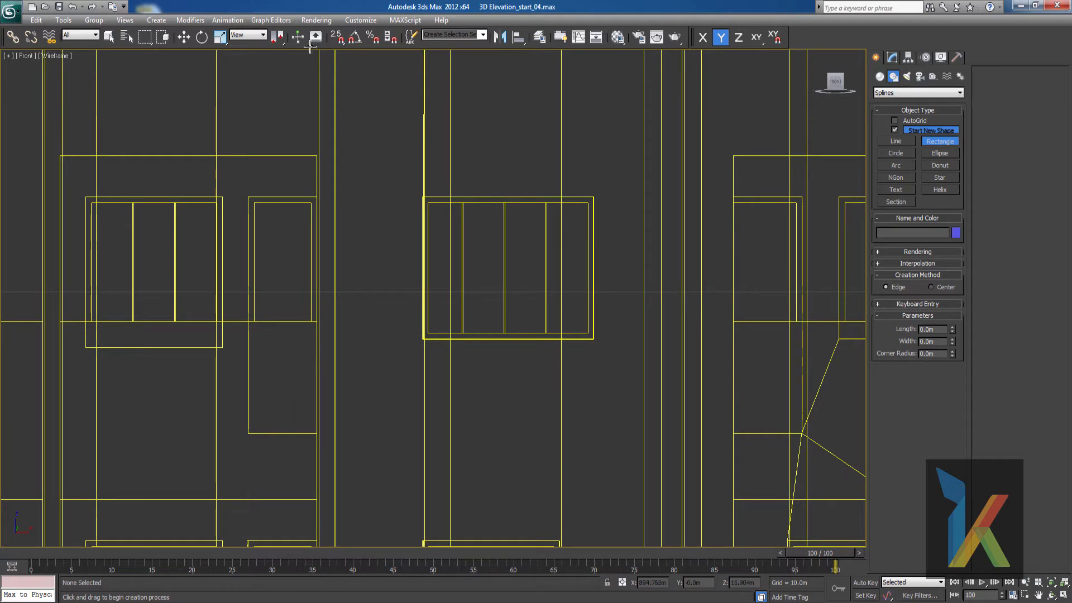
{"action": "left_click", "coordinate": [338, 38]}
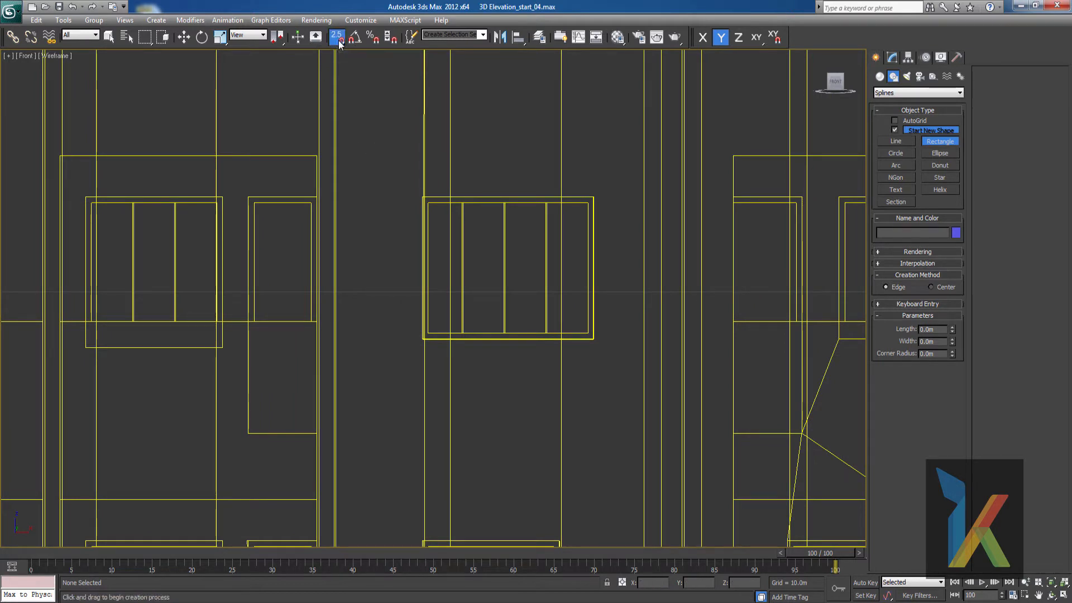
{"action": "right_click", "coordinate": [338, 37]}
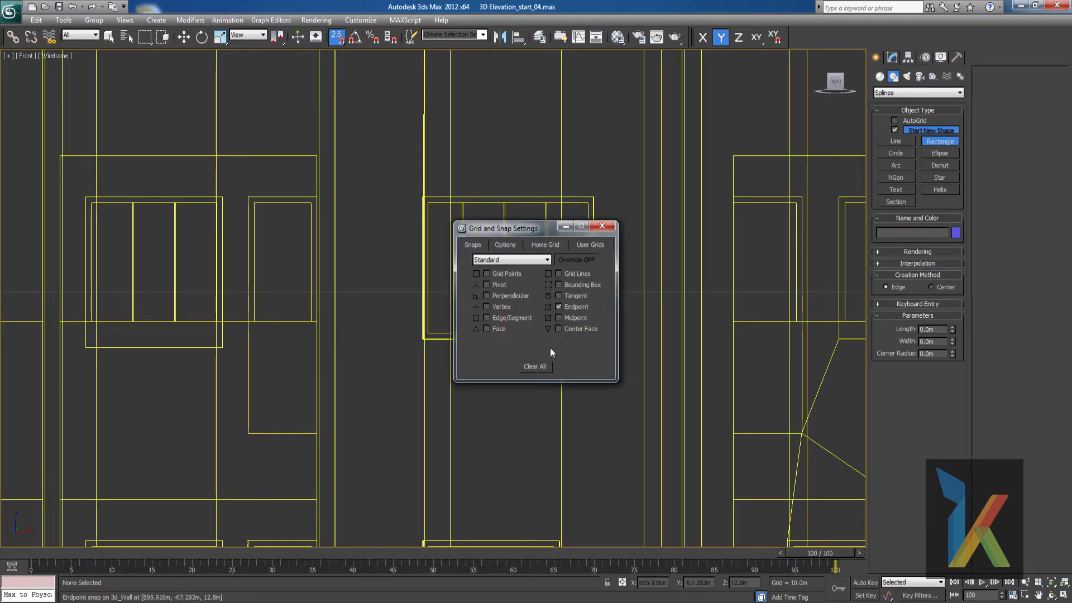
{"action": "left_click", "coordinate": [505, 244]}
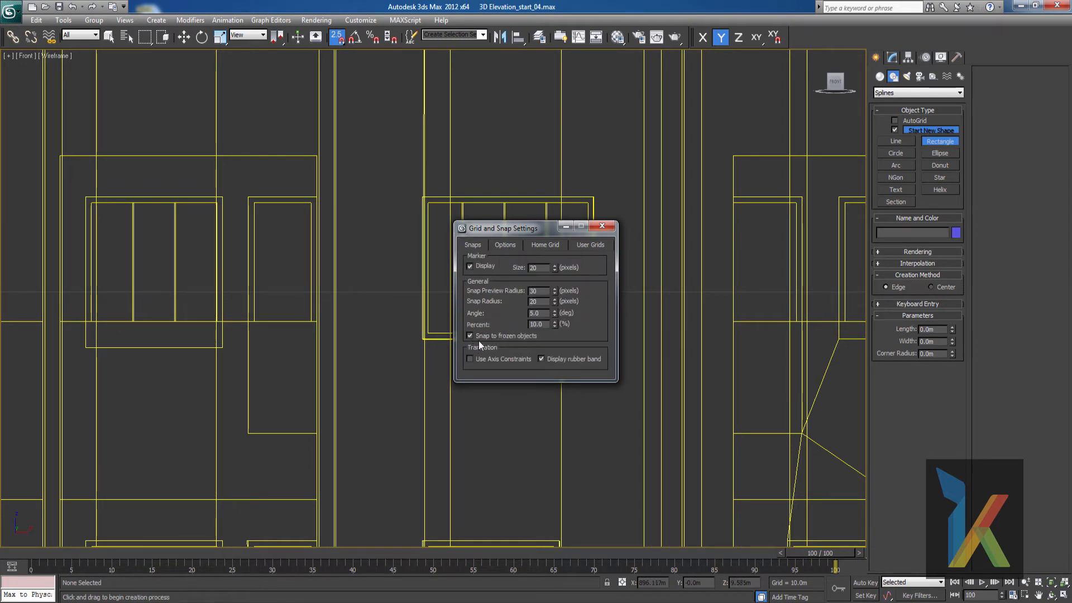
{"action": "left_click", "coordinate": [602, 225]}
- Draw a 1.2 m by 1.49 m rectangle over the outer frame of the four-pane window, snapping to its corners
{"action": "middle_click_drag", "start_coordinate": [579, 286], "coordinate": [544, 297]}
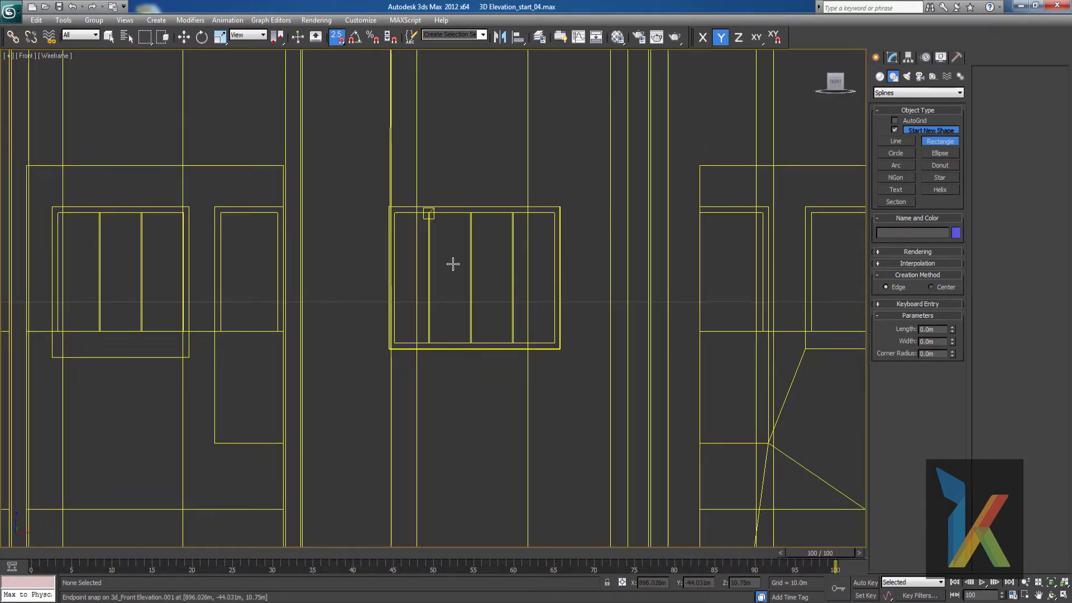
{"action": "scroll", "coordinate": [452, 264], "scroll_direction": "up", "scroll_amount": 2}
{"action": "middle_click_drag", "start_coordinate": [448, 273], "coordinate": [431, 295]}
{"action": "scroll", "coordinate": [440, 285], "scroll_direction": "up", "scroll_amount": 2}
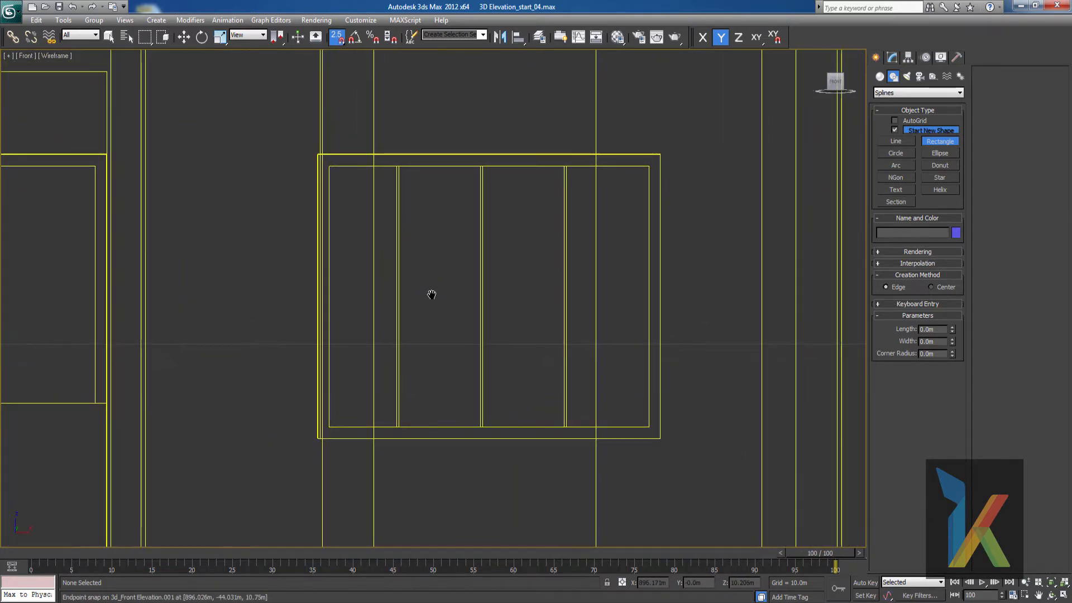
{"action": "scroll", "coordinate": [463, 292], "scroll_direction": "down", "scroll_amount": 2}
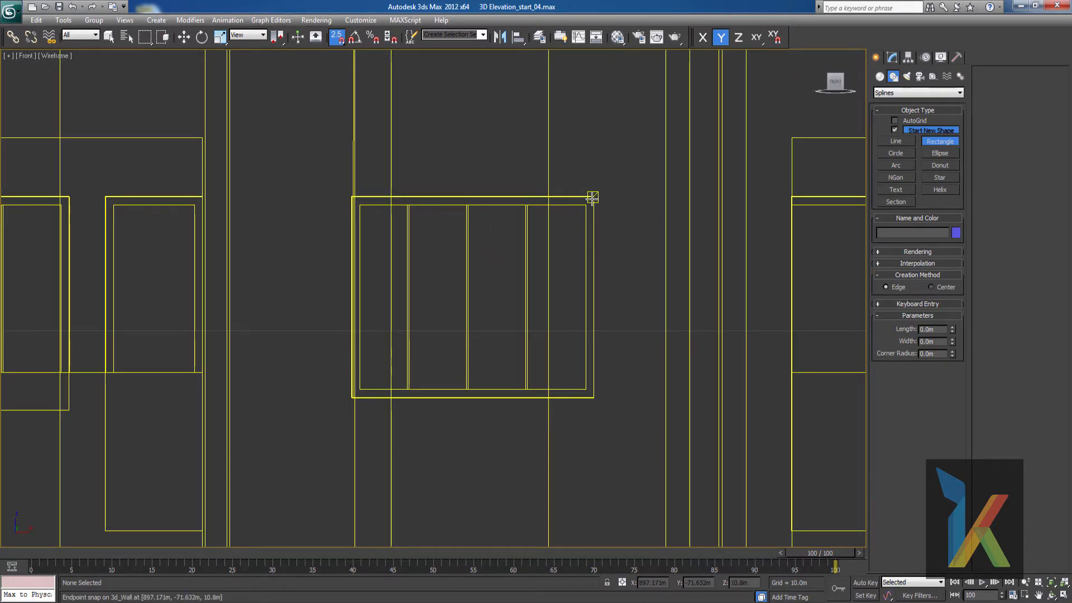
{"action": "mouse_move", "coordinate": [592, 197]}
{"action": "left_mouse_down"}
{"action": "mouse_move", "coordinate": [423, 363]}
{"action": "mouse_move", "coordinate": [353, 396]}
{"action": "left_mouse_up"}
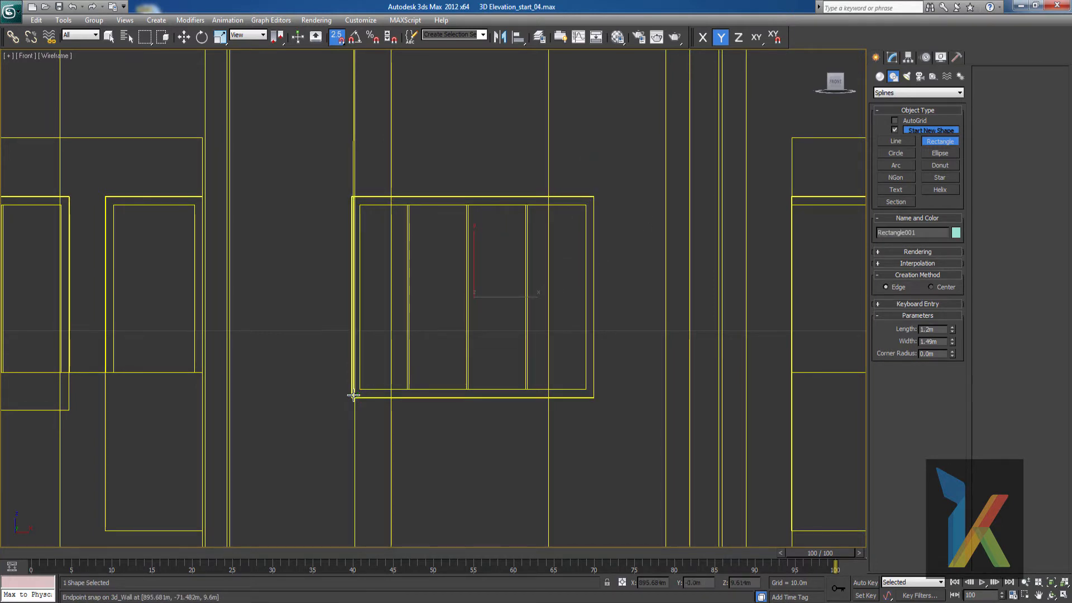
- Within the same shape, draw the 1.1 m by 1.4 m inner frame rectangle and a narrow rectangle over the first mullion
{"action": "left_click", "coordinate": [896, 131]}
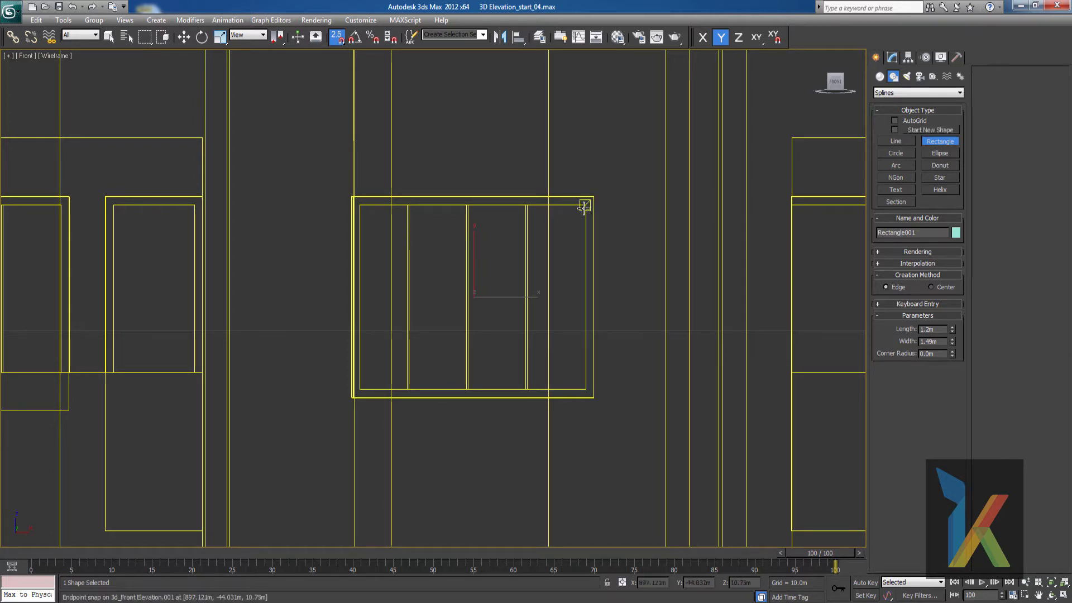
{"action": "left_click_drag", "start_coordinate": [585, 205], "coordinate": [360, 385]}
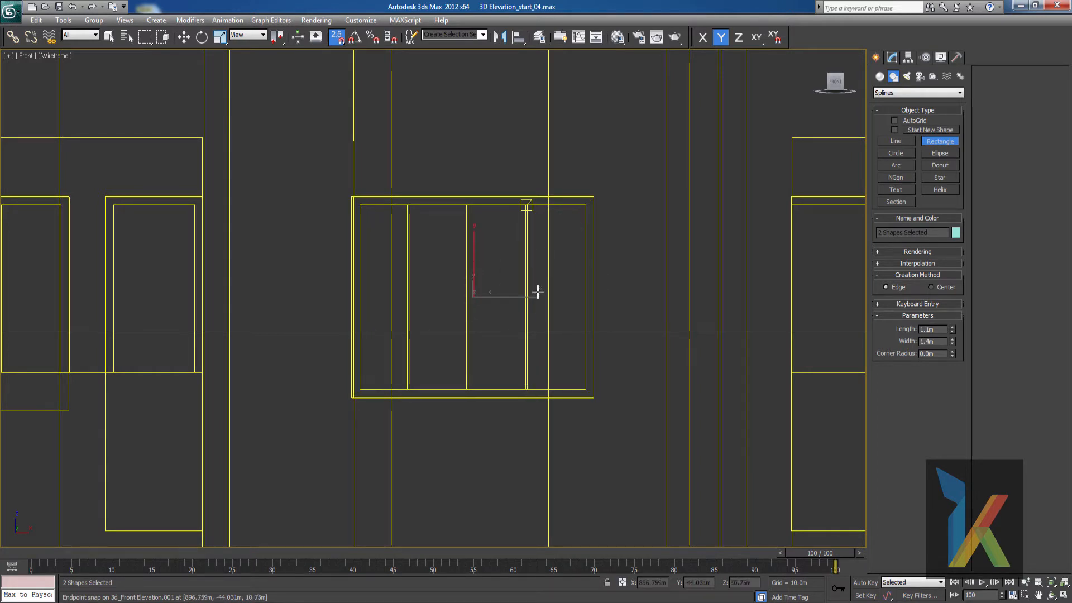
{"action": "scroll", "coordinate": [431, 244], "scroll_direction": "up", "scroll_amount": 5}
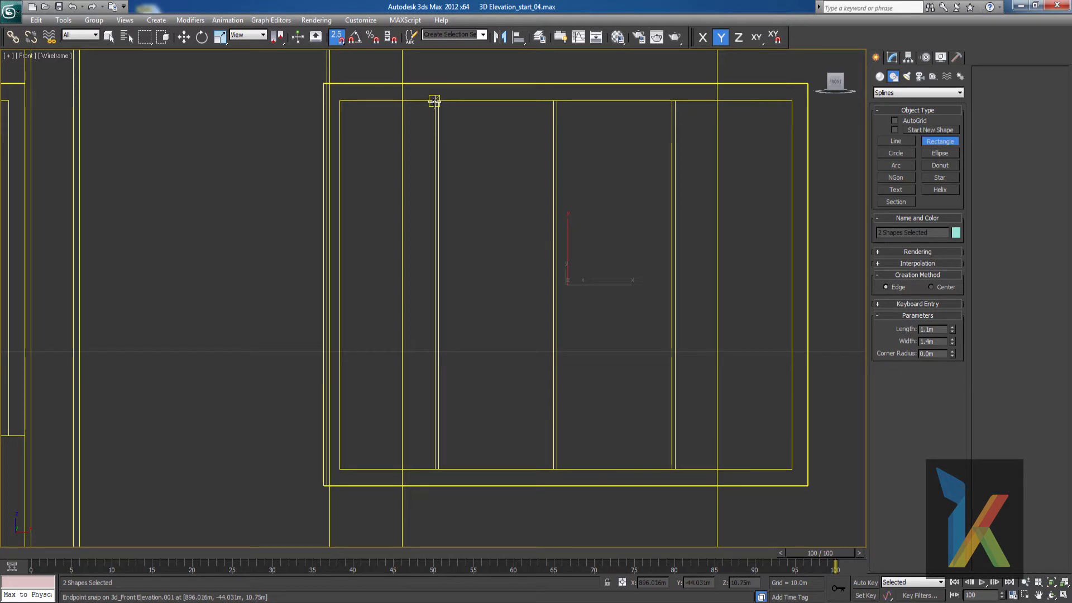
{"action": "left_click_drag", "start_coordinate": [434, 101], "coordinate": [438, 464]}
- Copy the first mullion's spline onto the other two mullion positions, snapping to the elevation drawing
{"action": "left_click", "coordinate": [891, 58]}
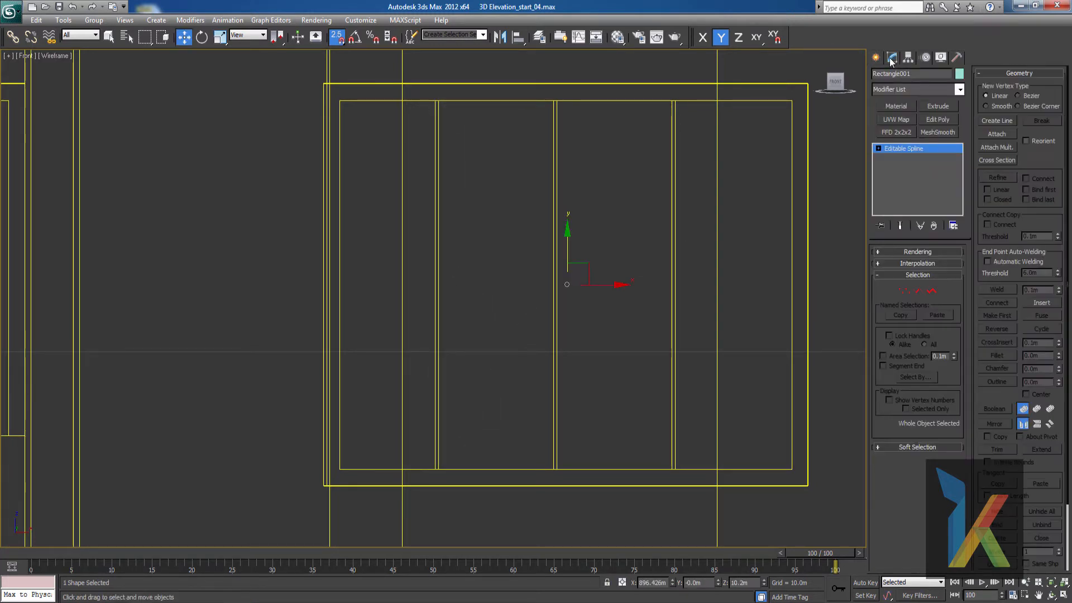
{"action": "left_click", "coordinate": [931, 290]}
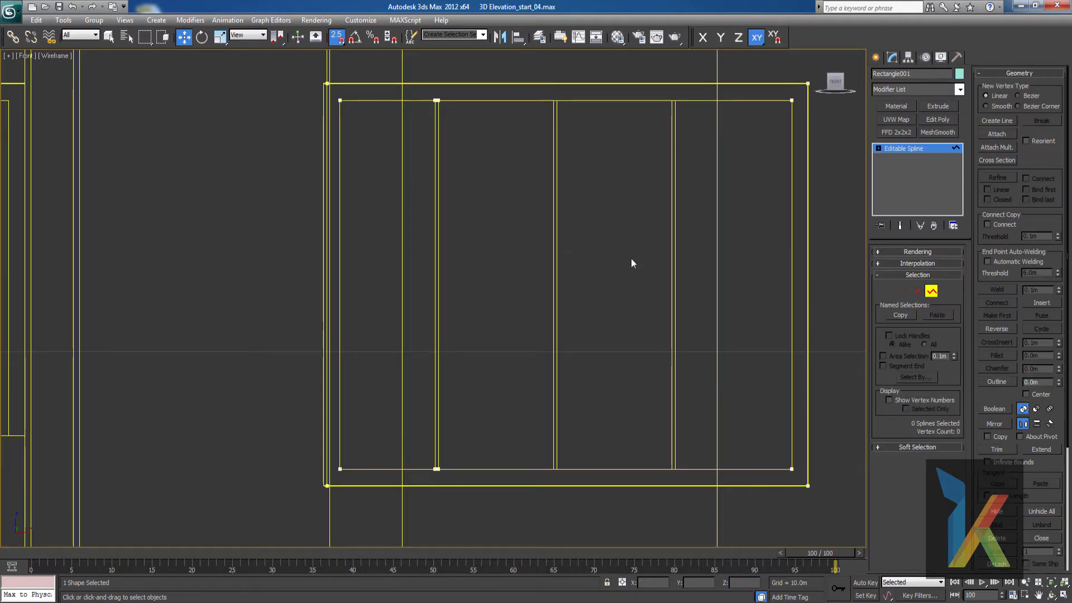
{"action": "left_click_drag", "start_coordinate": [430, 266], "coordinate": [430, 266]}
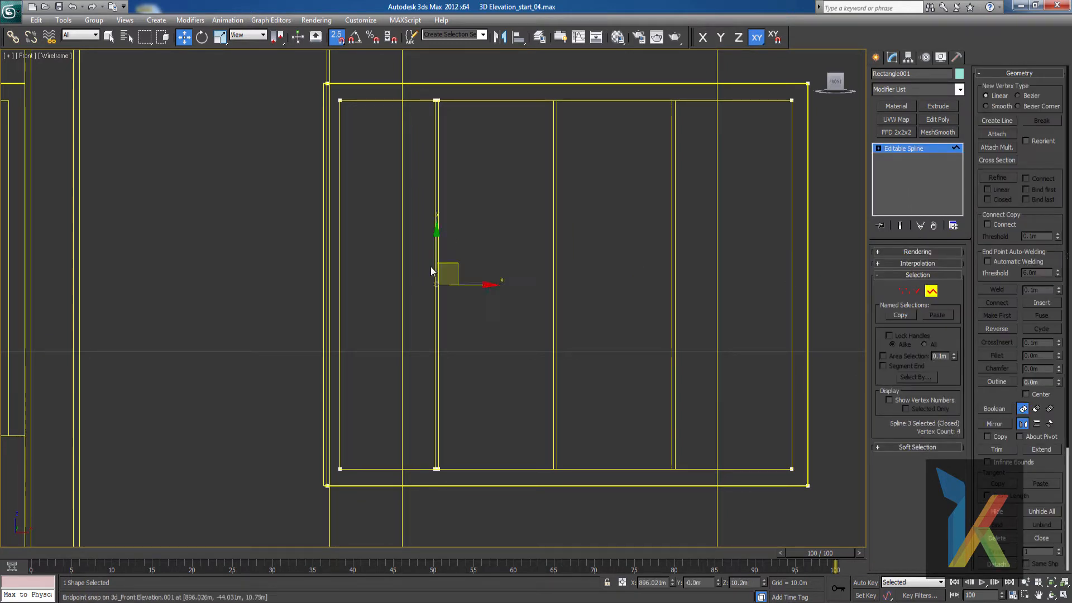
{"action": "middle_click_drag", "start_coordinate": [491, 259], "coordinate": [478, 253]}
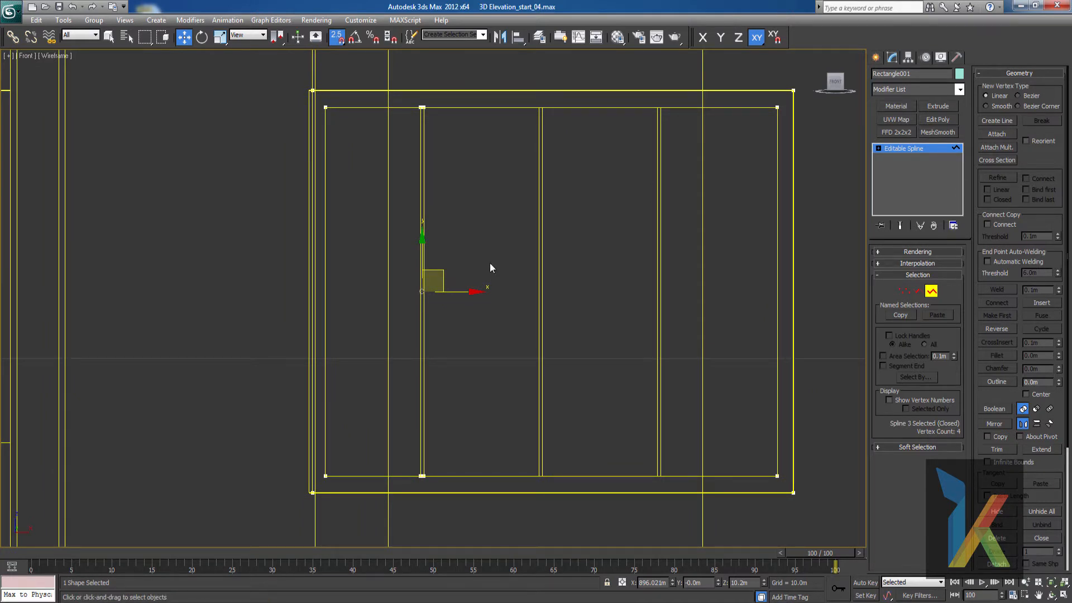
{"action": "left_click_drag", "start_coordinate": [422, 107], "coordinate": [541, 108], "text": "shift"}
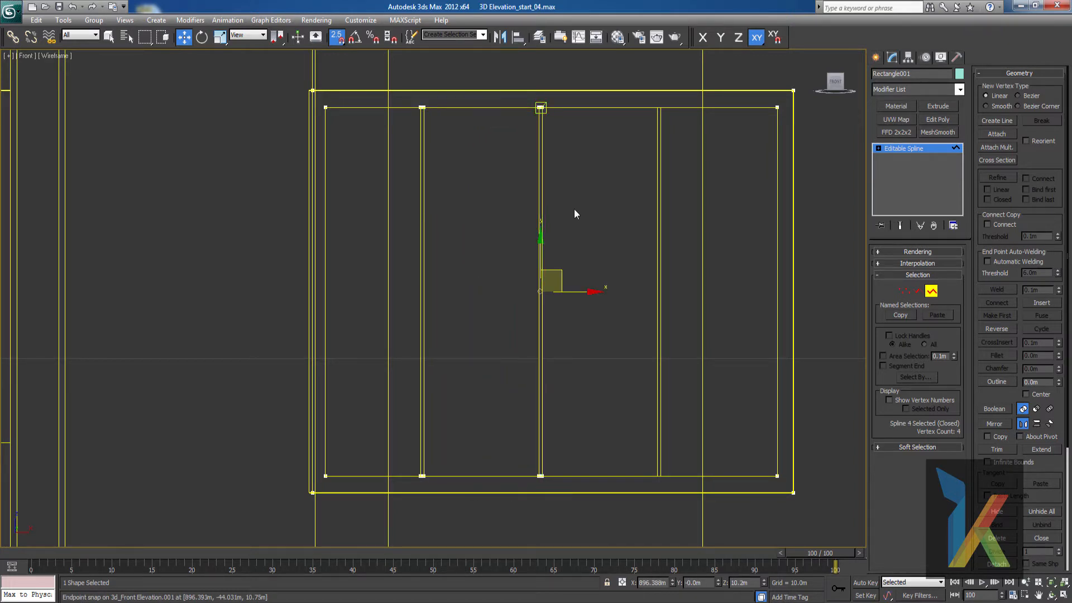
{"action": "scroll", "coordinate": [552, 198], "scroll_direction": "up", "scroll_amount": 3}
{"action": "middle_click_drag", "start_coordinate": [553, 198], "coordinate": [438, 233]}
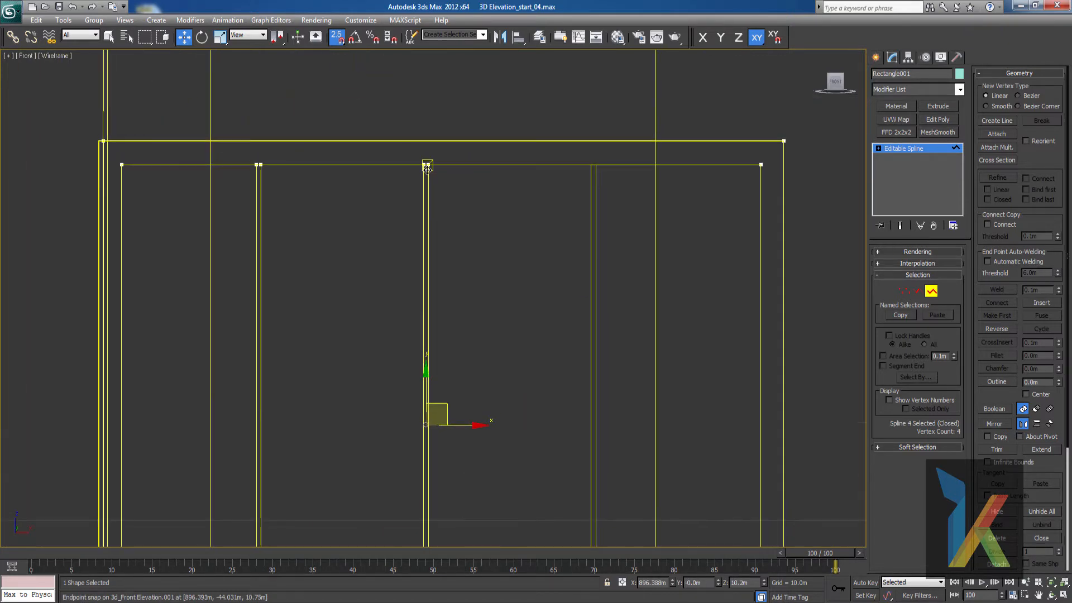
{"action": "left_click_drag", "start_coordinate": [427, 168], "coordinate": [593, 166], "text": "shift"}
{"action": "left_click", "coordinate": [876, 58]}
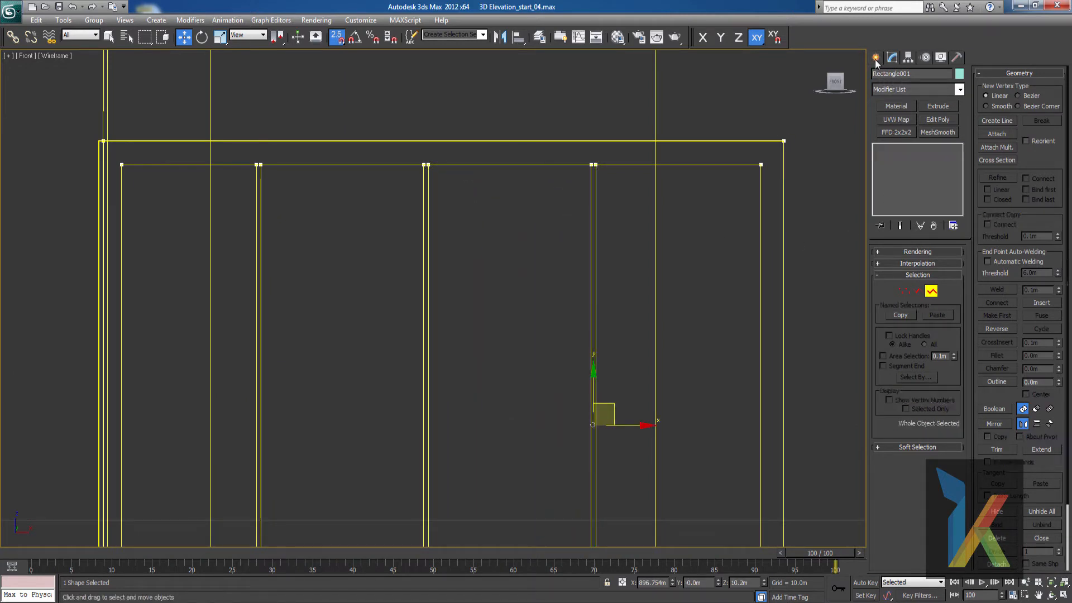
- Show the window frame shape in a perspective view and extrude it by 0.1 m
{"action": "scroll", "coordinate": [627, 267], "scroll_direction": "down", "scroll_amount": 3}
{"action": "middle_click_drag", "start_coordinate": [594, 283], "coordinate": [573, 235]}
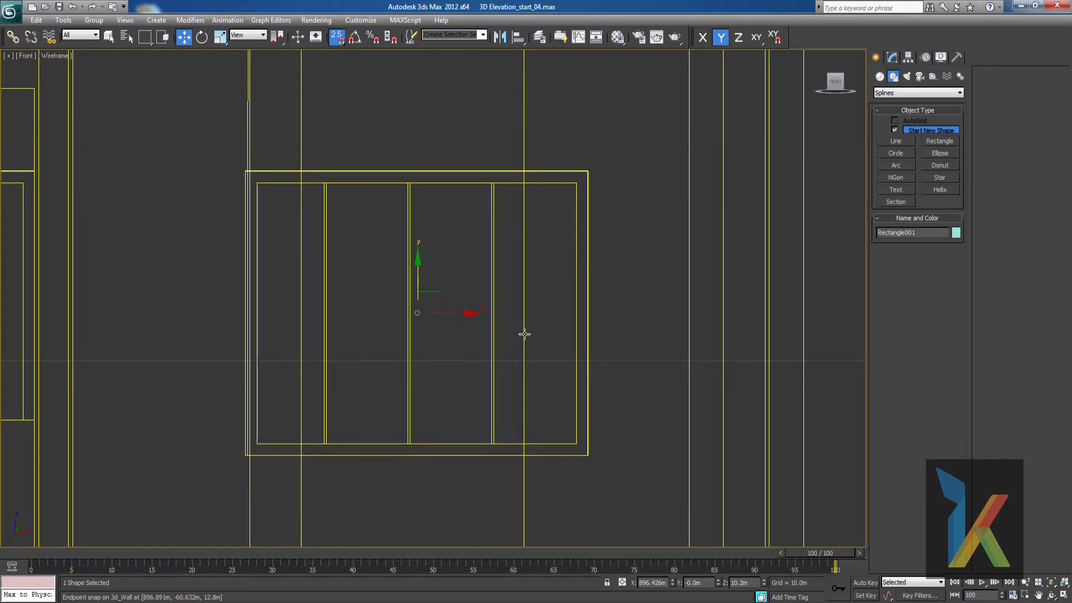
{"action": "key", "text": "p"}
{"action": "scroll", "coordinate": [524, 335], "scroll_direction": "down", "scroll_amount": 2}
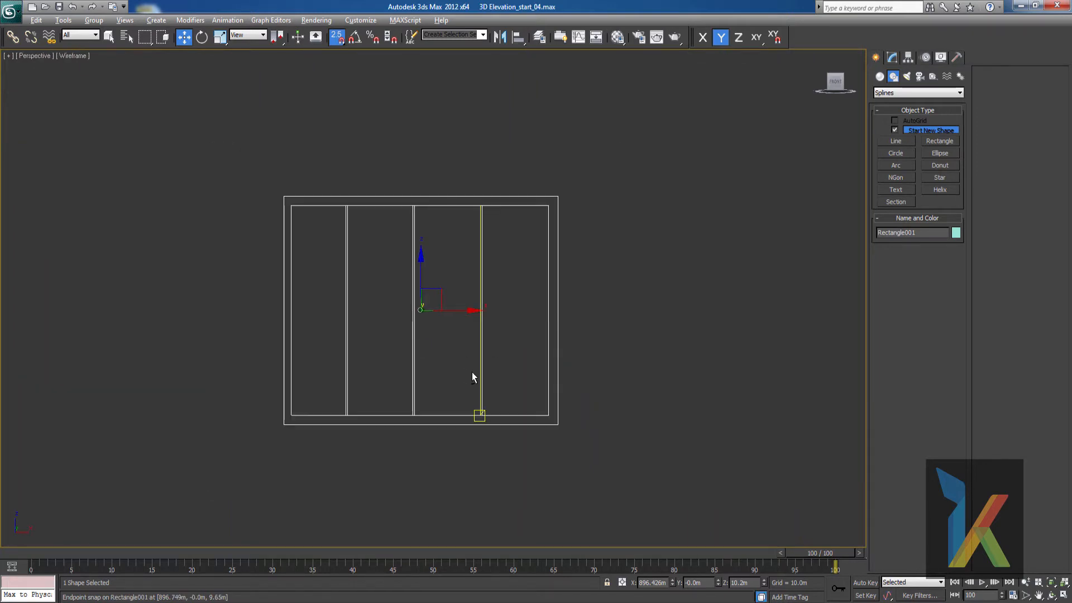
{"action": "middle_click_drag", "start_coordinate": [471, 372], "coordinate": [502, 384], "text": "alt"}
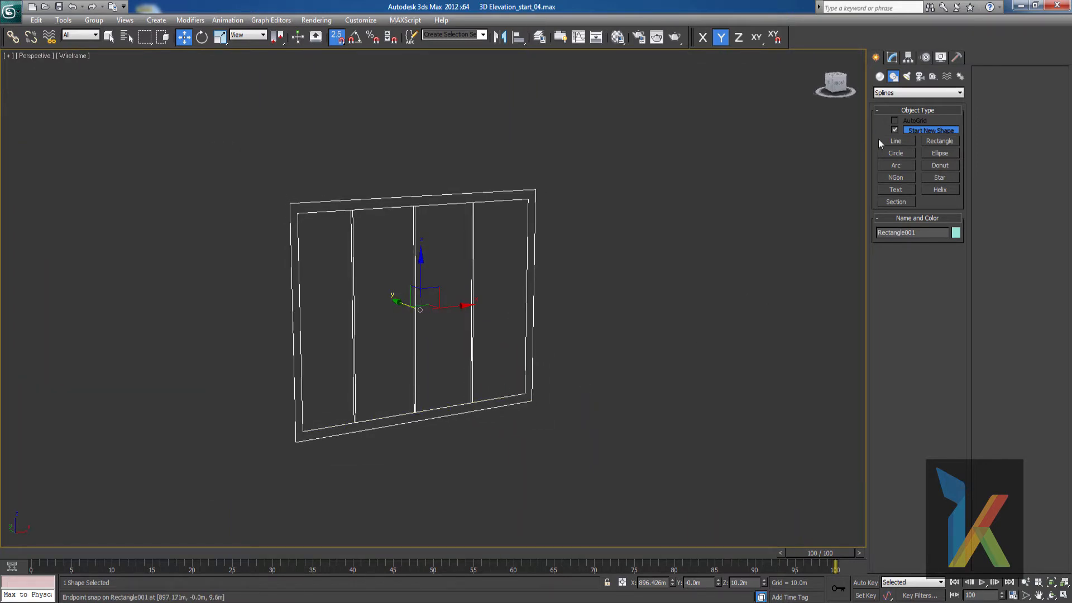
{"action": "left_click", "coordinate": [892, 58]}
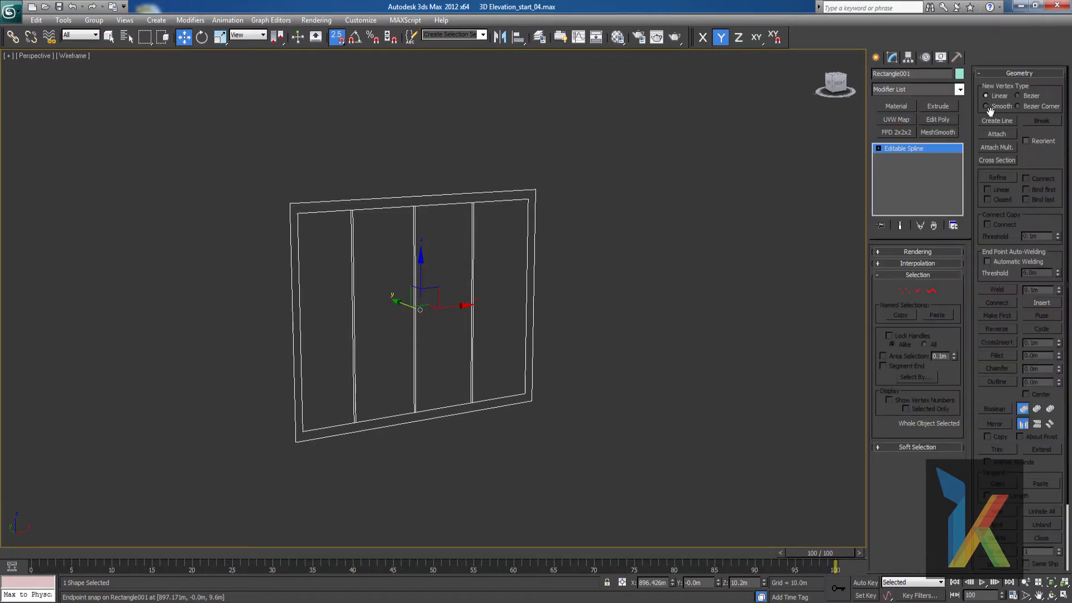
{"action": "left_click", "coordinate": [940, 106]}
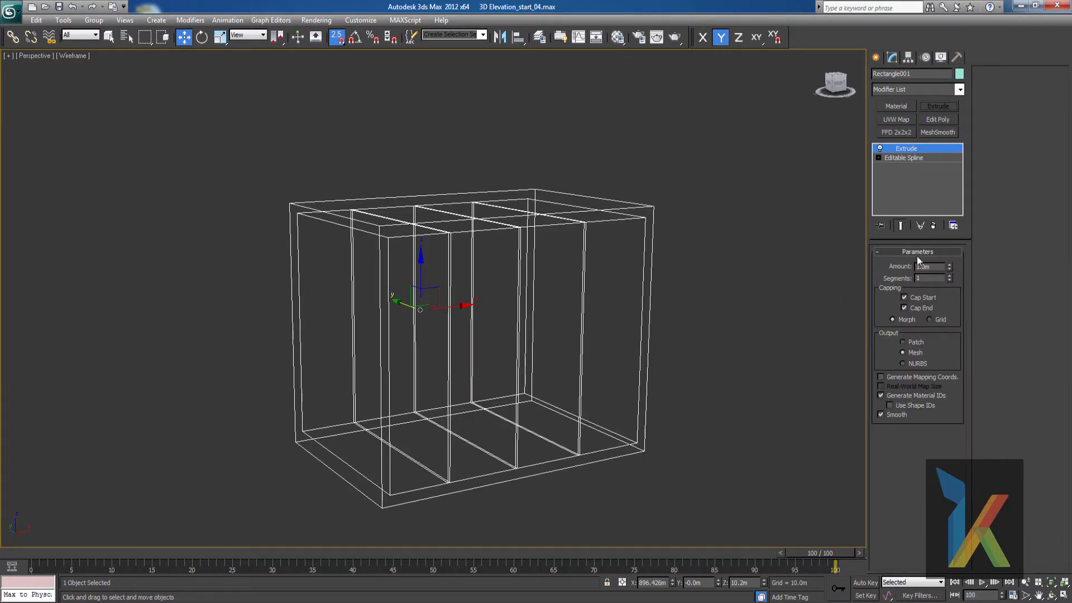
{"action": "type", "text": "0.1"}
{"action": "key", "text": "Return"}
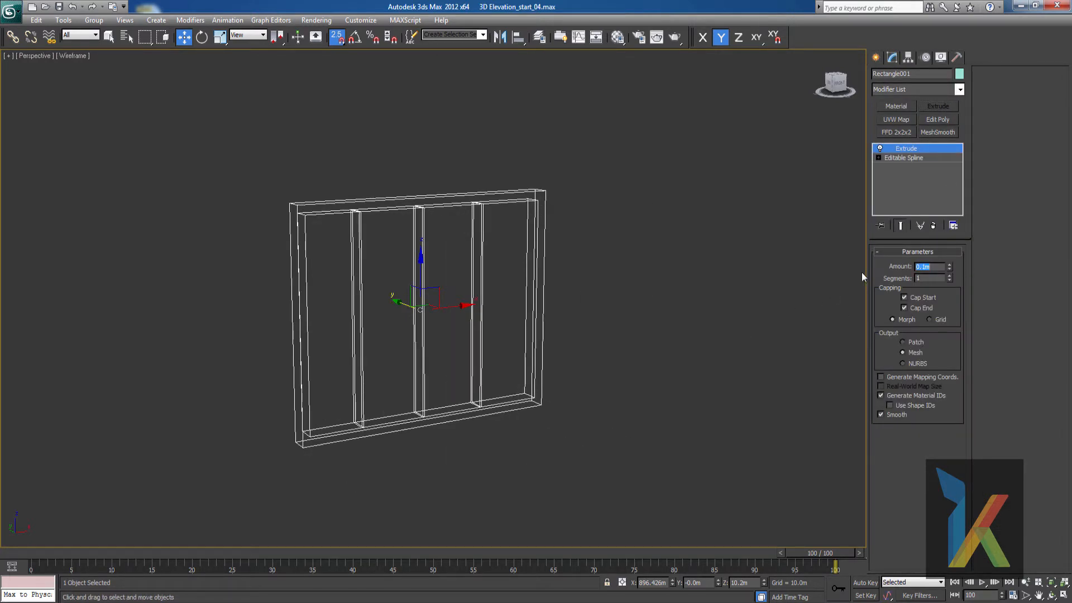
- Display the window frame shaded and set its extrusion amount to 0.01 m
{"action": "left_click", "coordinate": [875, 57]}
{"action": "middle_click_drag", "start_coordinate": [580, 297], "coordinate": [574, 297]}
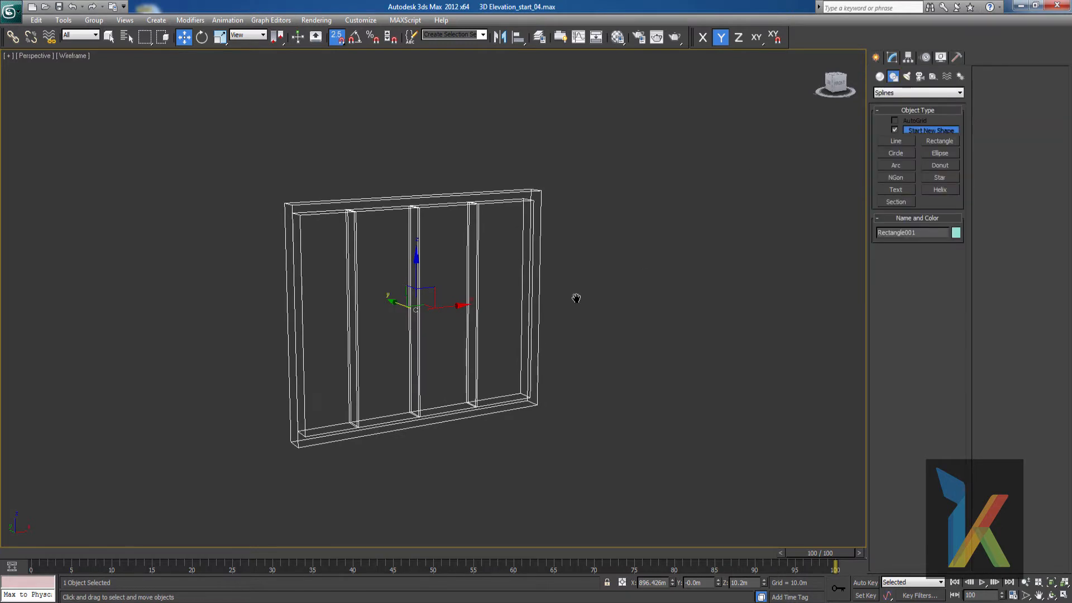
{"action": "key", "text": "F3"}
{"action": "mouse_move", "coordinate": [586, 358]}
{"action": "middle_mouse_down", "text": "alt"}
{"action": "mouse_move", "coordinate": [550, 357]}
{"action": "mouse_move", "coordinate": [583, 358]}
{"action": "middle_mouse_up", "text": "alt"}
{"action": "left_click", "coordinate": [892, 56]}
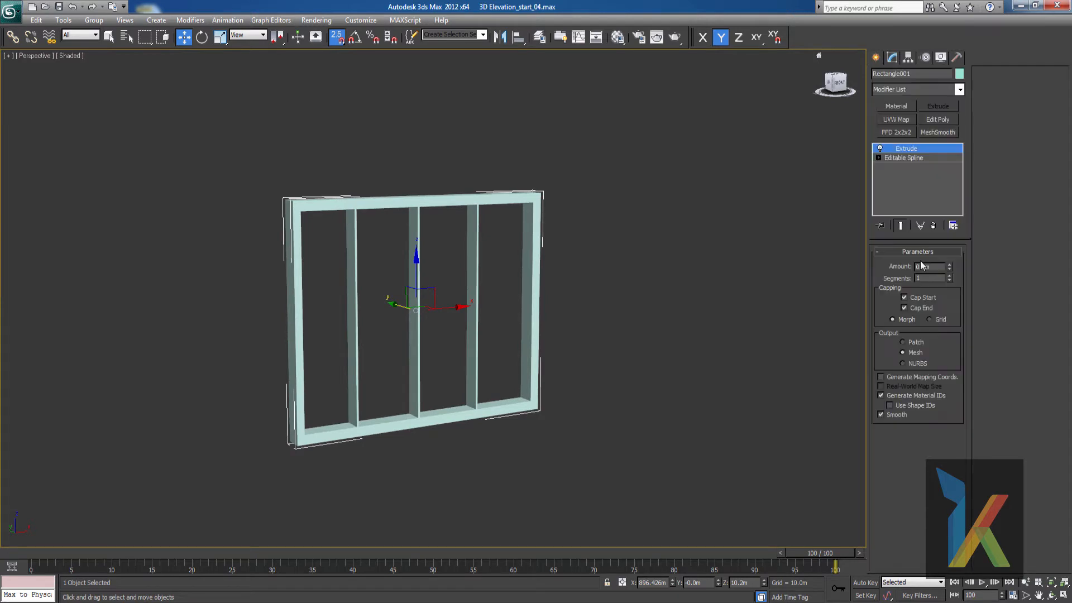
{"action": "left_click_drag", "start_coordinate": [934, 266], "coordinate": [902, 268]}
{"action": "type", "text": "0.01"}
{"action": "key", "text": "Return"}
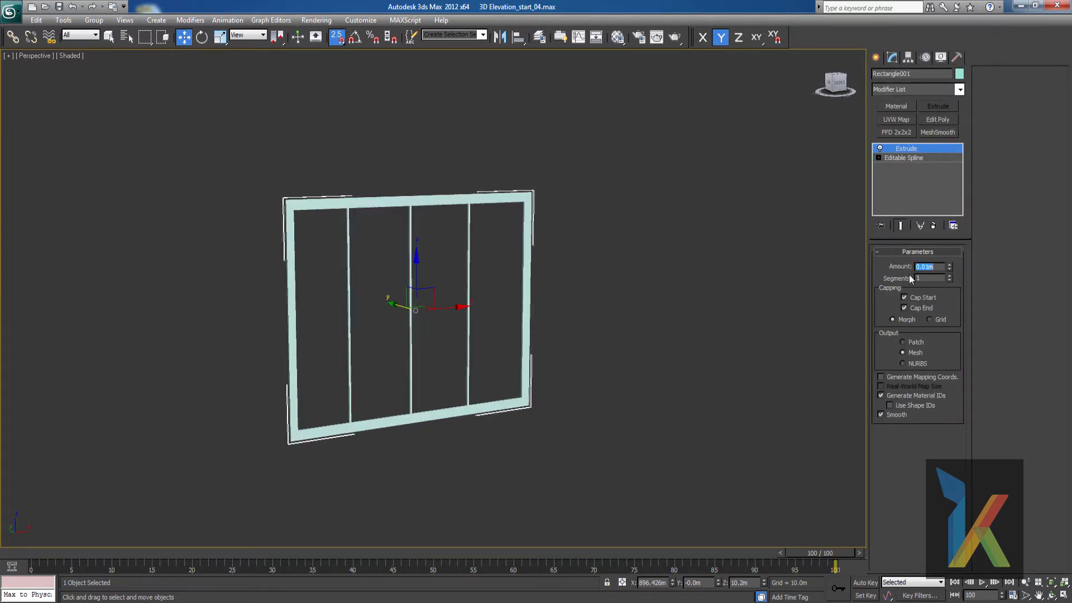
- Try extrusion amounts of 0.08 m, 0.05 m and 0.02 m on the window frame
{"action": "type", "text": "0"}
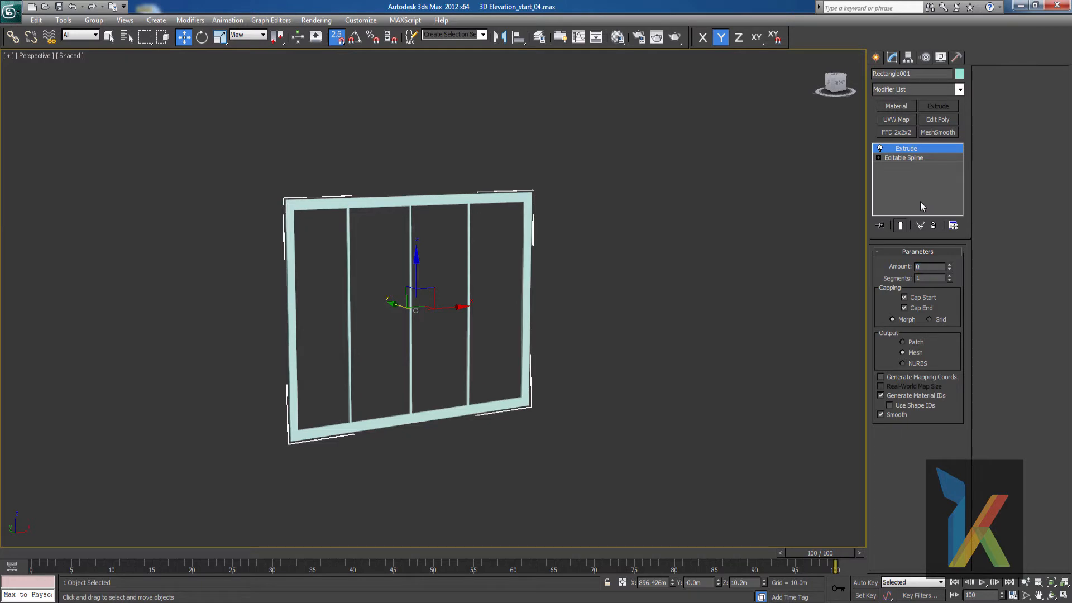
{"action": "type", "text": ".08"}
{"action": "key", "text": "Return"}
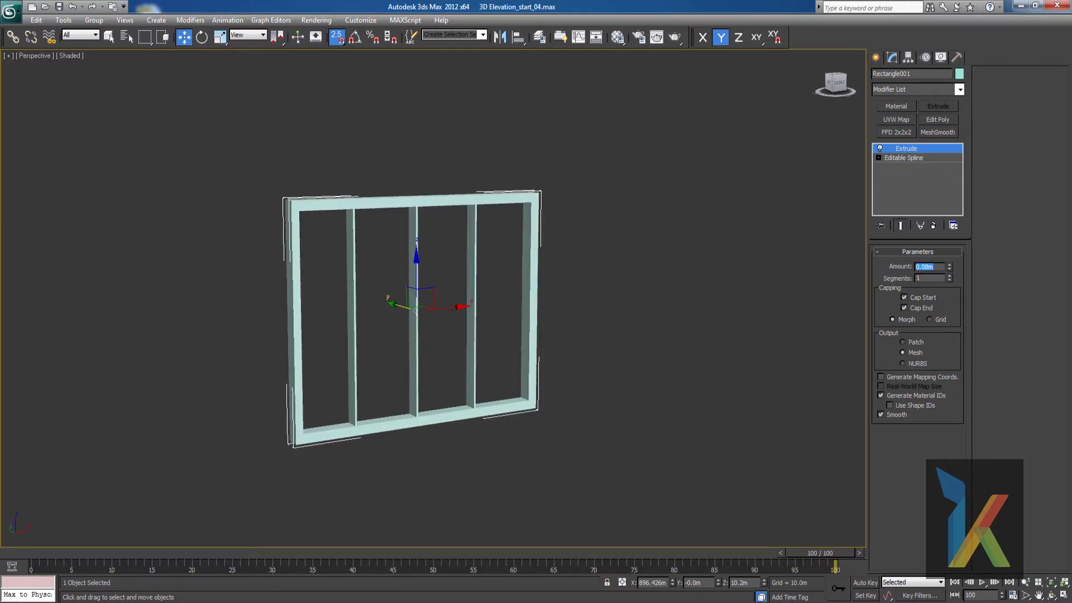
{"action": "type", "text": "0.05"}
{"action": "key", "text": "Return"}
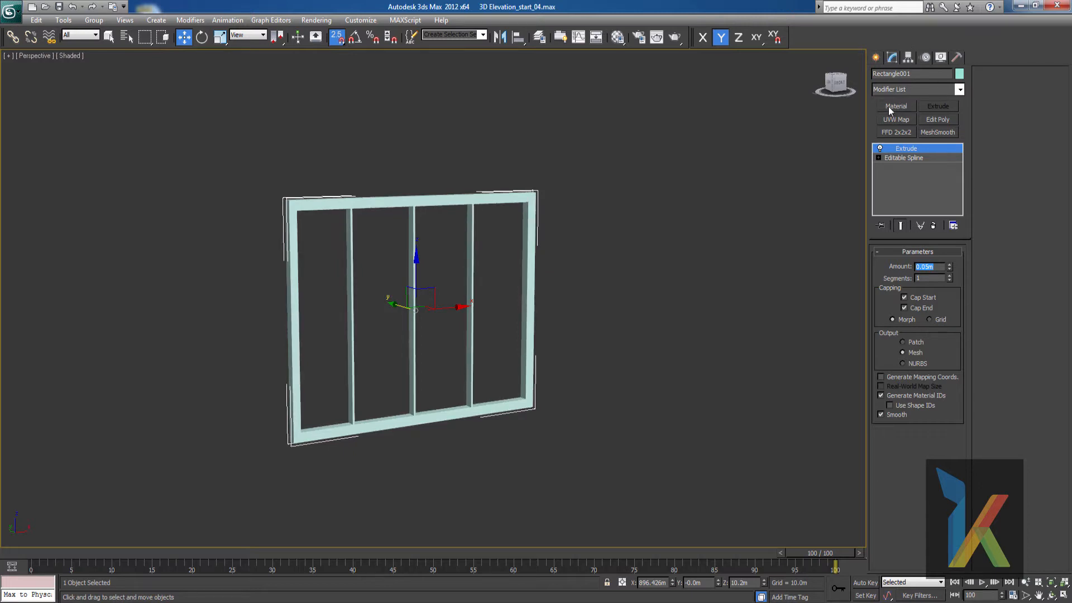
{"action": "type", "text": "0."}
{"action": "key", "text": "Return"}
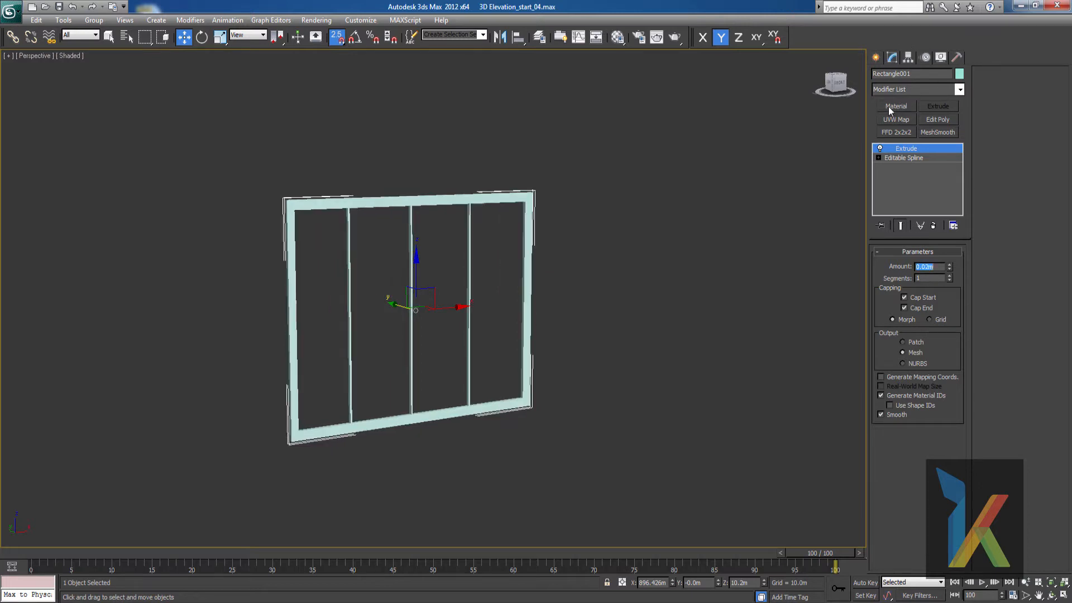
{"action": "left_click", "coordinate": [874, 58]}
{"action": "middle_click_drag", "start_coordinate": [520, 309], "coordinate": [579, 330], "text": "alt"}
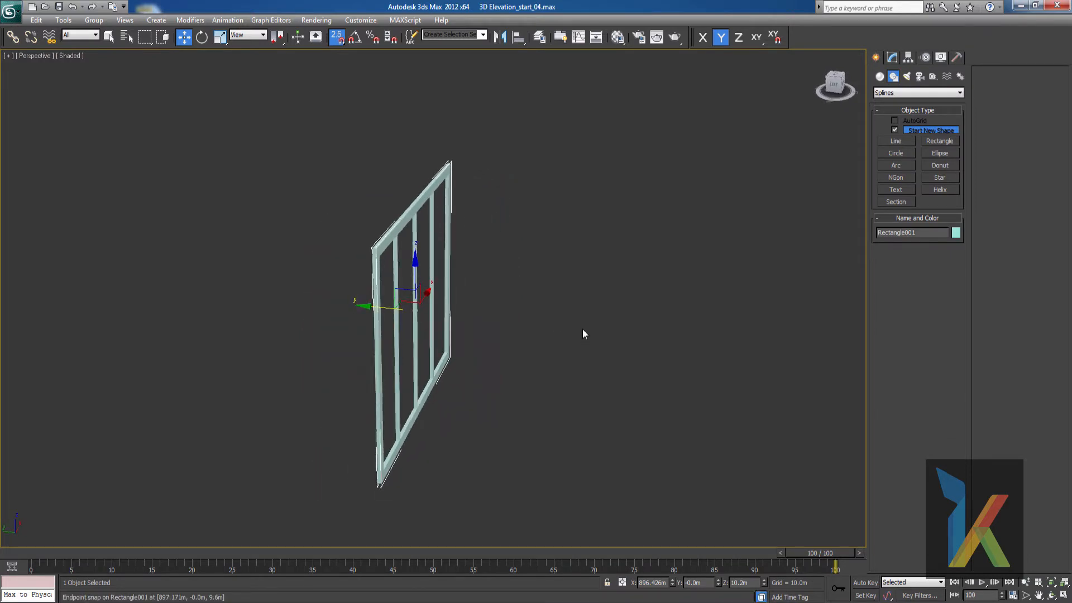
- In the front view, create a 1.1 m by 1.4 m plane across the frame's inner opening, snapping to its opposite corners
{"action": "key", "text": "f"}
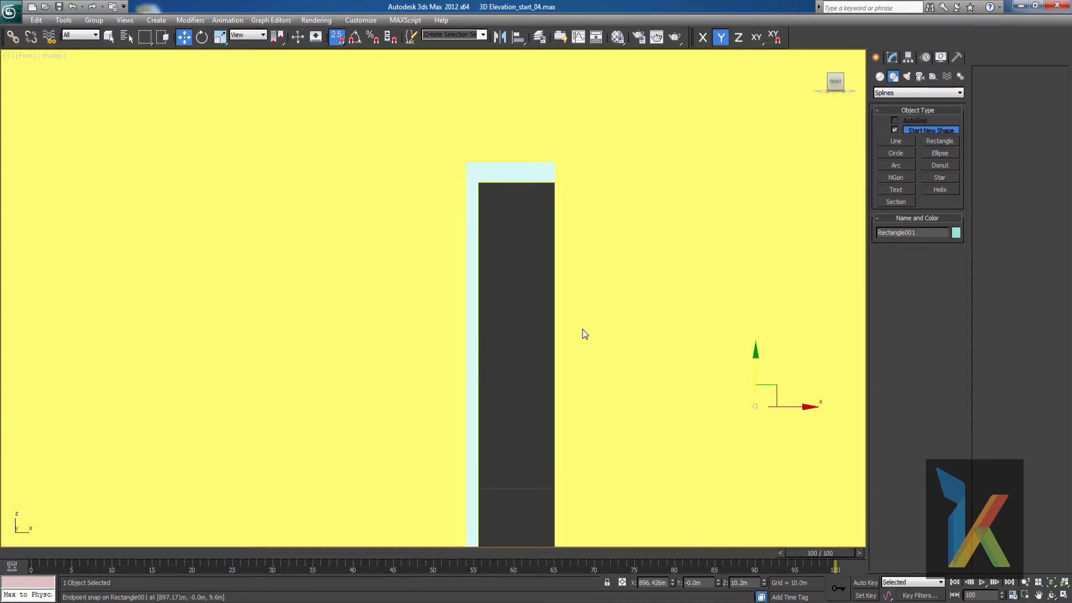
{"action": "key", "text": "F3"}
{"action": "scroll", "coordinate": [603, 326], "scroll_direction": "down", "scroll_amount": 5}
{"action": "middle_click_drag", "start_coordinate": [600, 375], "coordinate": [543, 354]}
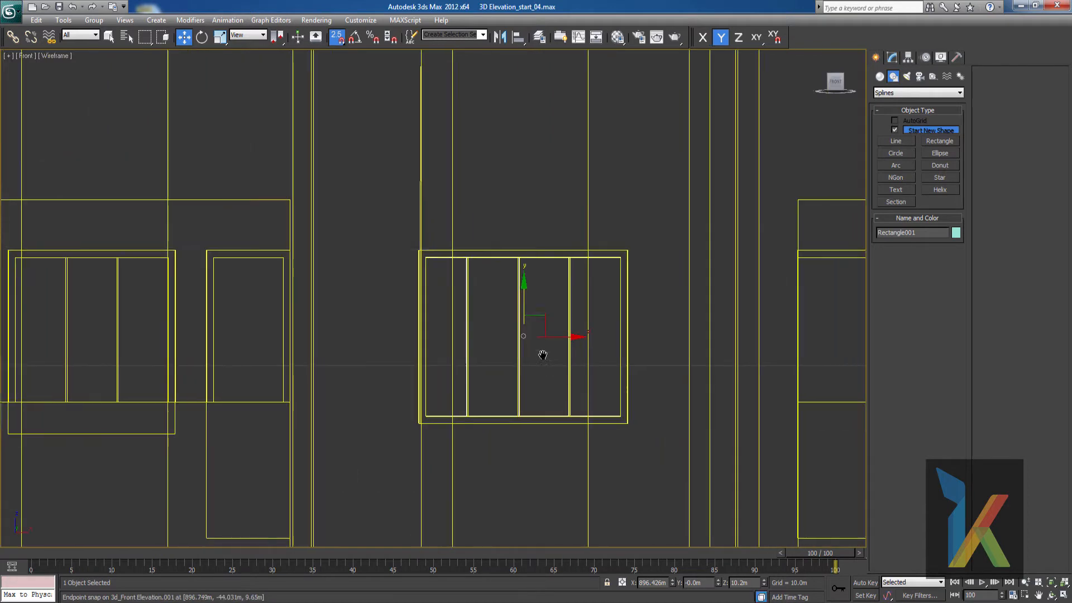
{"action": "left_click", "coordinate": [880, 78]}
{"action": "left_click", "coordinate": [892, 93]}
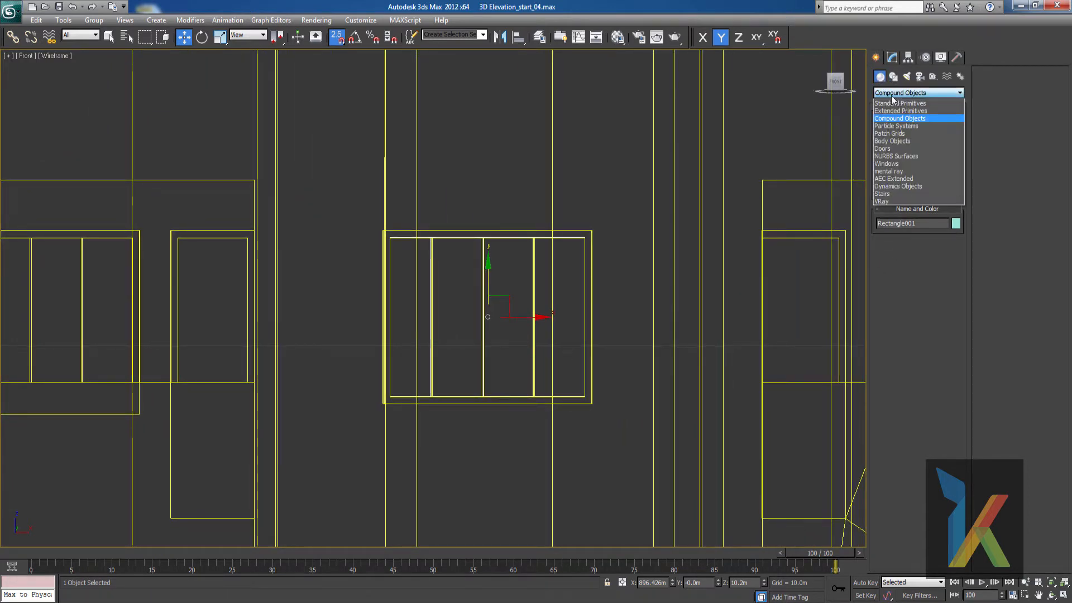
{"action": "left_click", "coordinate": [888, 102]}
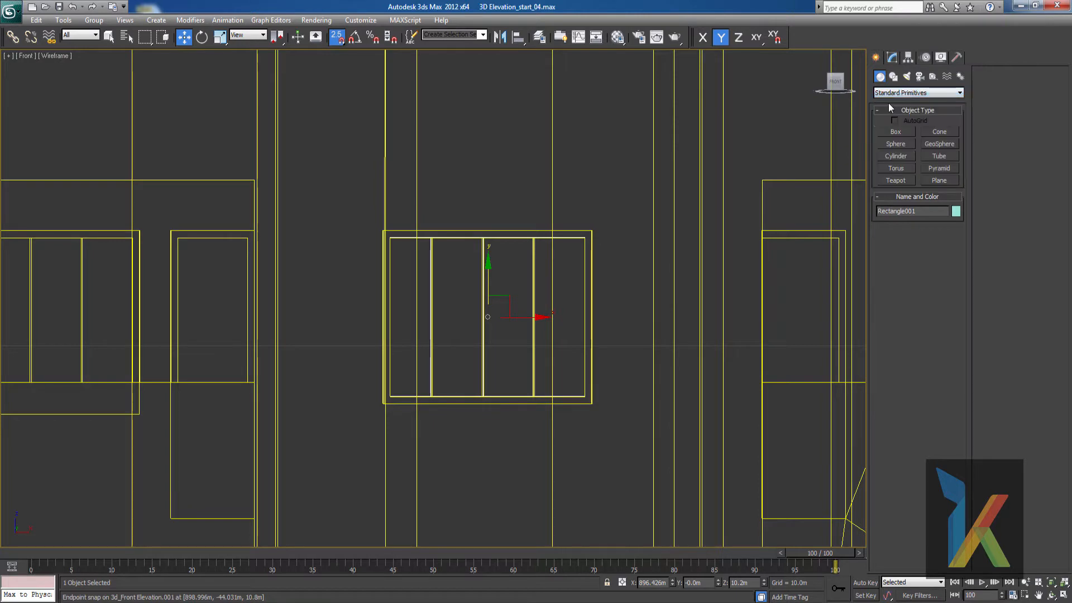
{"action": "left_click", "coordinate": [937, 179]}
{"action": "scroll", "coordinate": [452, 285], "scroll_direction": "up", "scroll_amount": 5}
{"action": "middle_click_drag", "start_coordinate": [447, 287], "coordinate": [398, 249]}
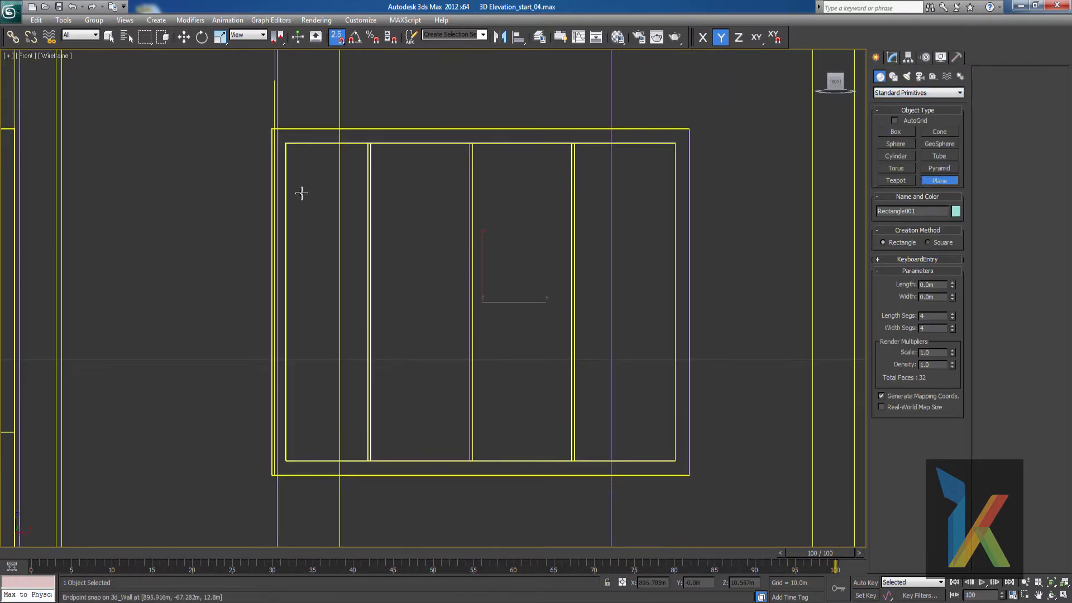
{"action": "left_click_drag", "start_coordinate": [286, 144], "coordinate": [675, 461]}
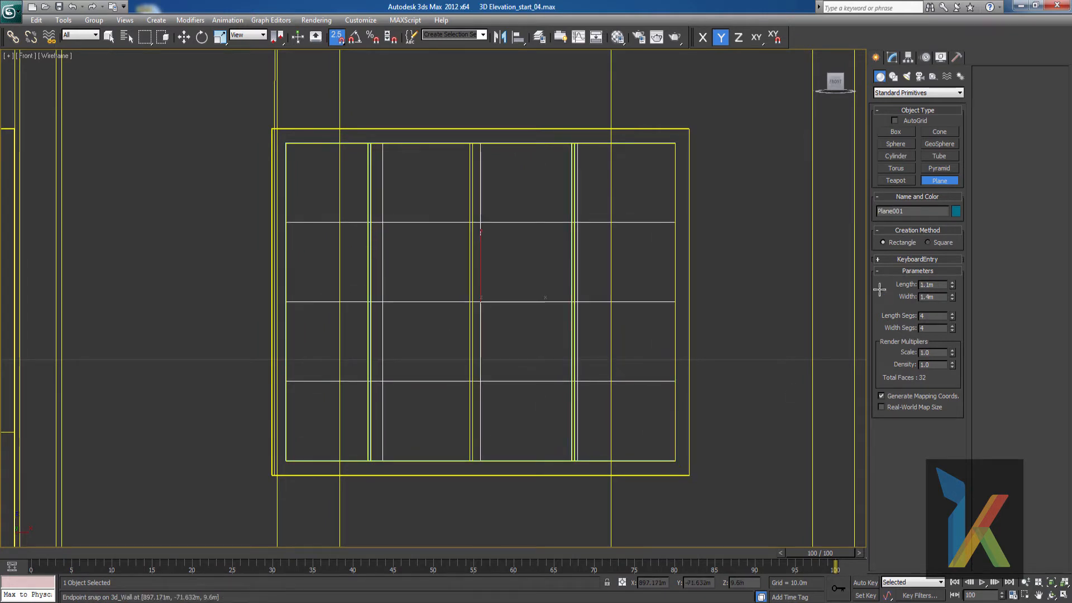
- Set the plane's length and width segments to 2 each and turn snapping off
{"action": "left_click", "coordinate": [891, 58]}
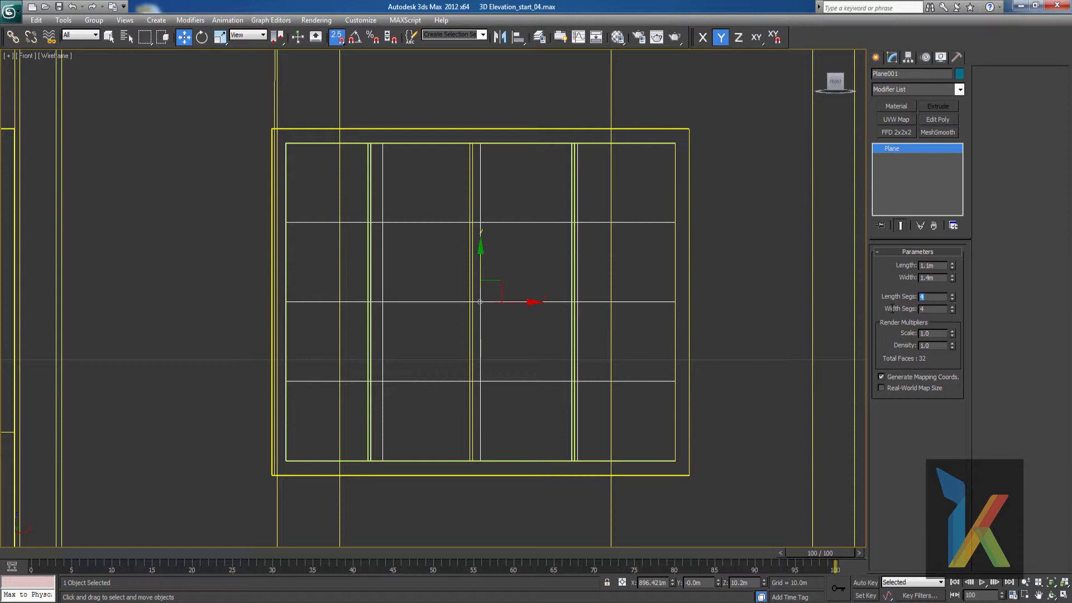
{"action": "type", "text": "2"}
{"action": "key", "text": "Tab"}
{"action": "type", "text": "2"}
{"action": "key", "text": "Return"}
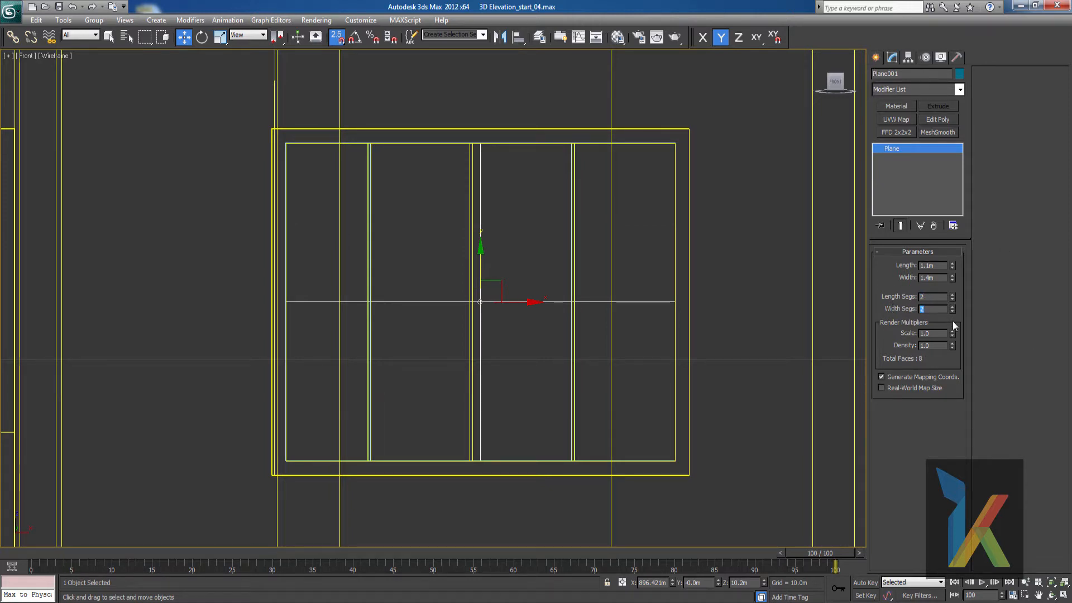
{"action": "left_click", "coordinate": [874, 57]}
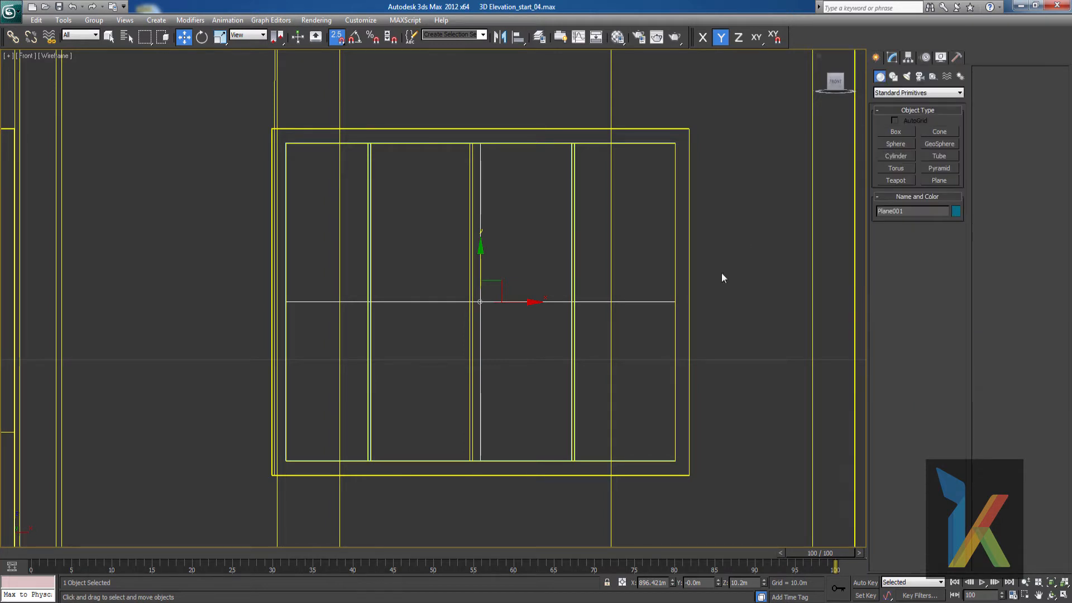
{"action": "right_click", "coordinate": [701, 286]}
{"action": "left_click", "coordinate": [705, 290]}
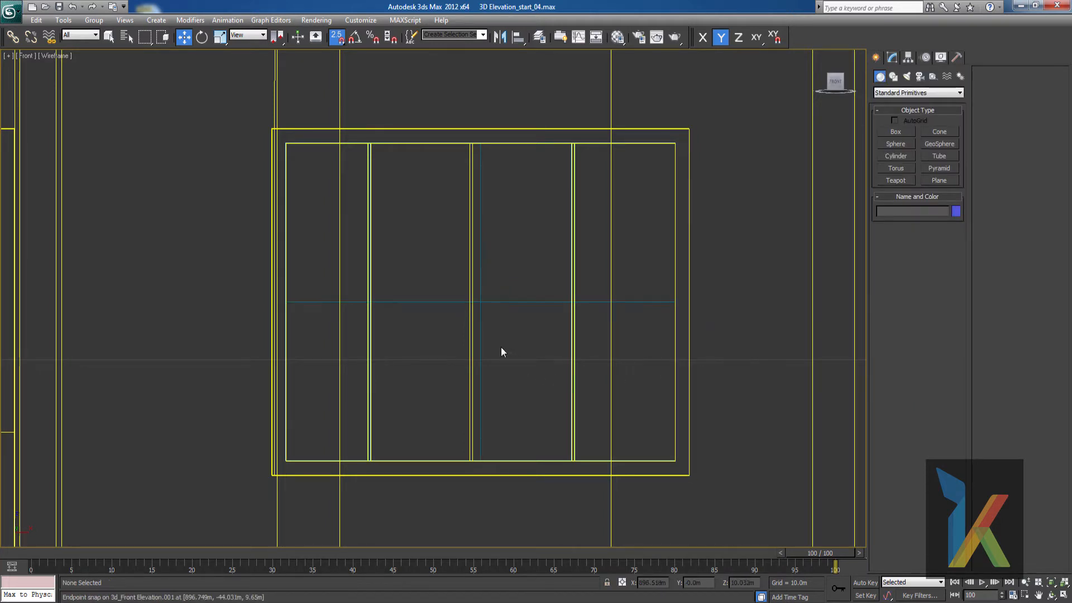
{"action": "key", "text": "s"}
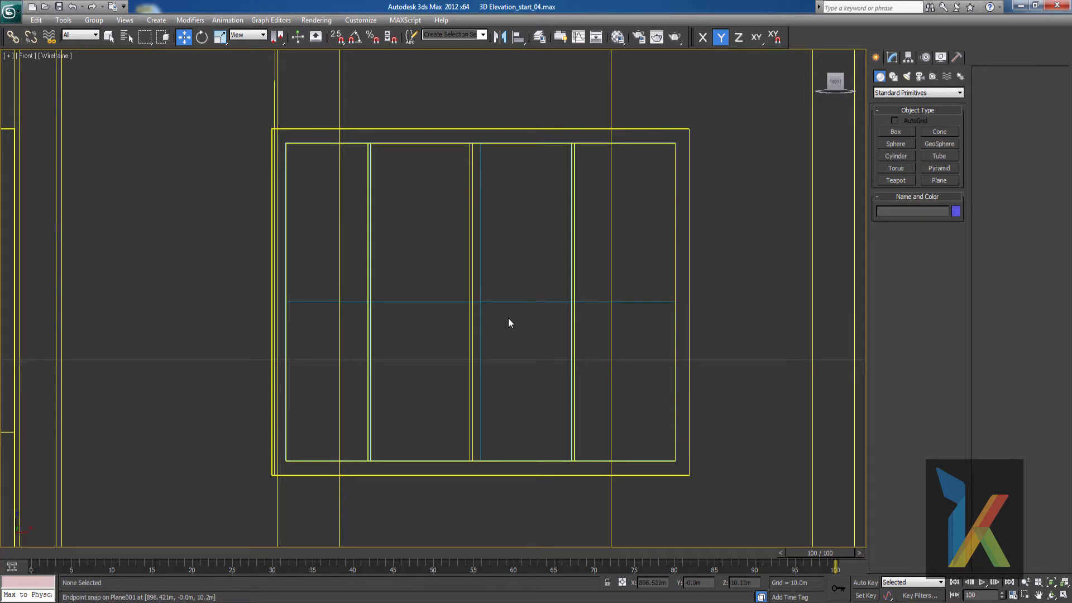
- Try reducing the plane's length and width segments to 1 each, and undo both changes
{"action": "left_click", "coordinate": [511, 305]}
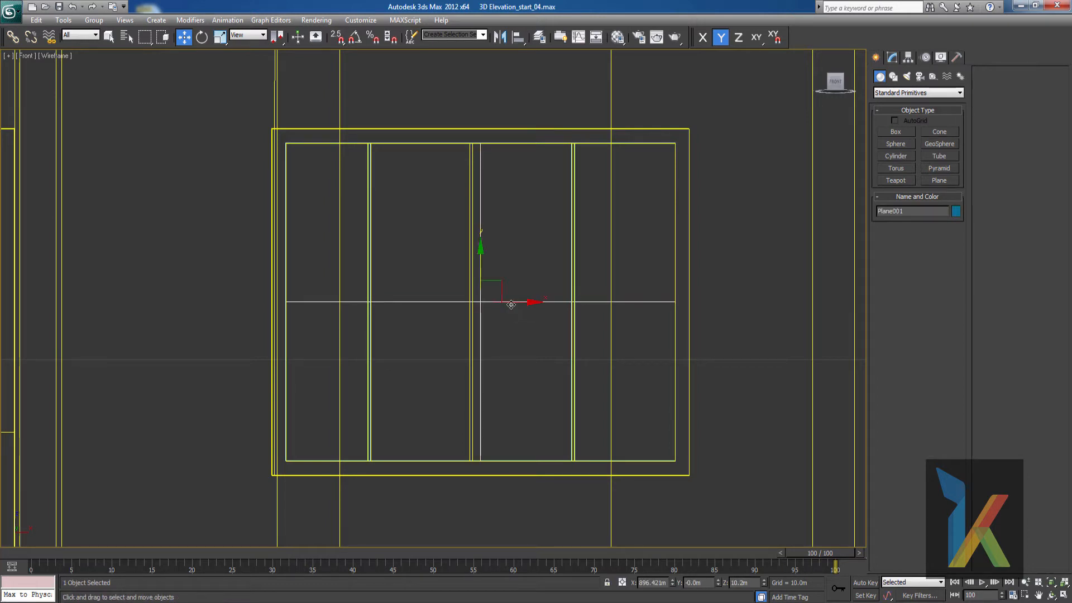
{"action": "left_click", "coordinate": [895, 62]}
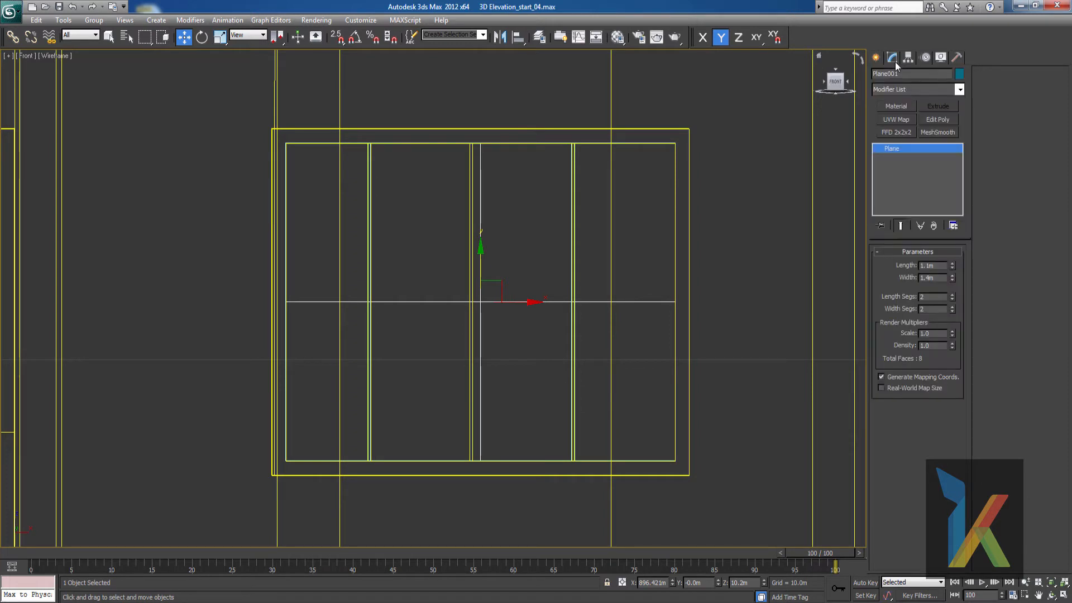
{"action": "left_click", "coordinate": [951, 300]}
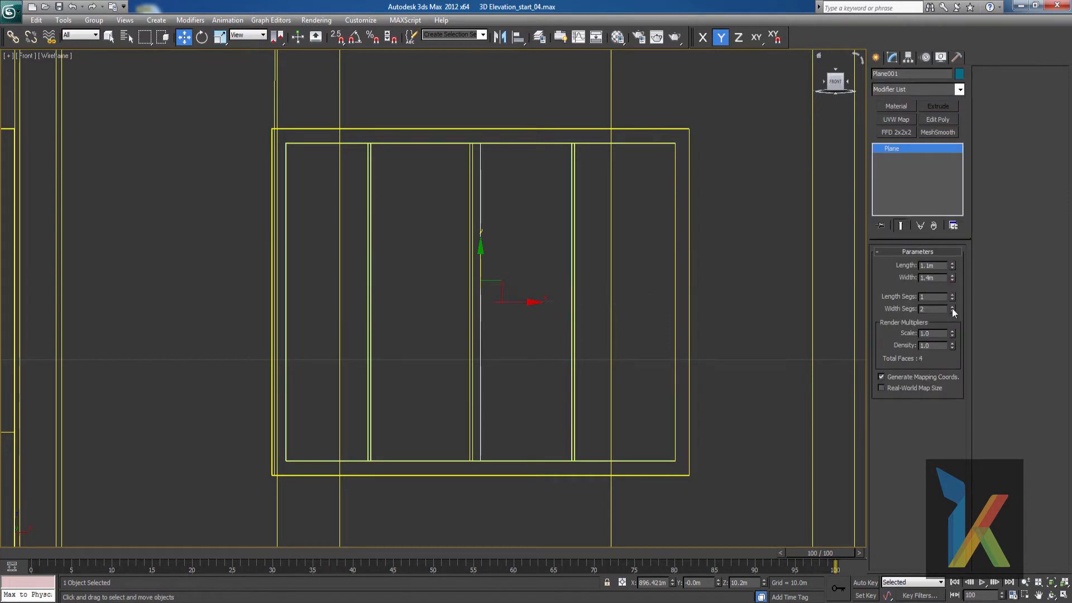
{"action": "left_click", "coordinate": [952, 311]}
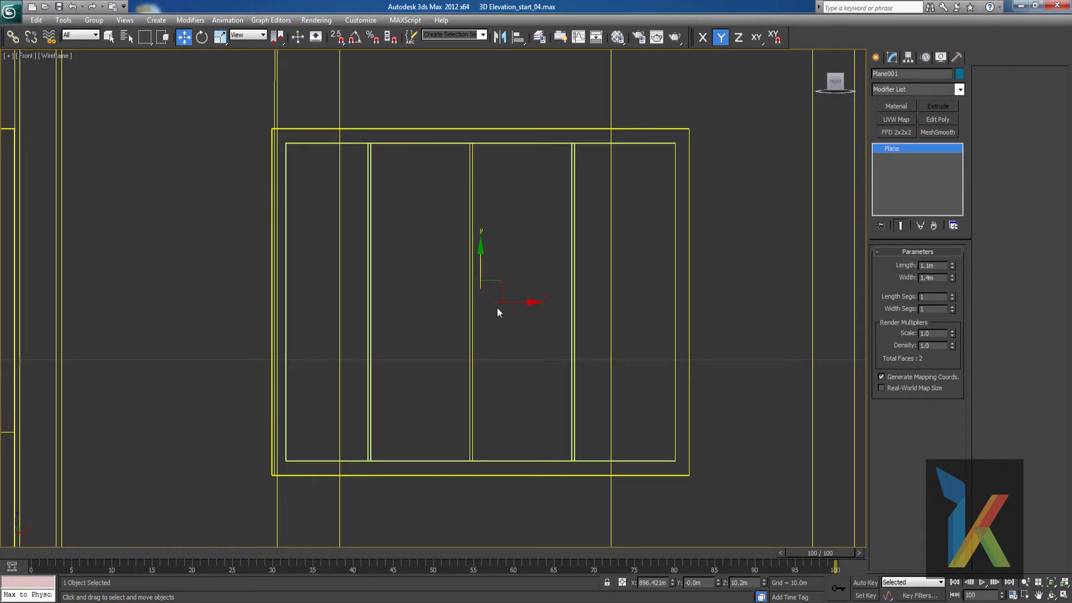
{"action": "key", "text": "ctrl+z"}
{"action": "key", "text": "ctrl+z"}
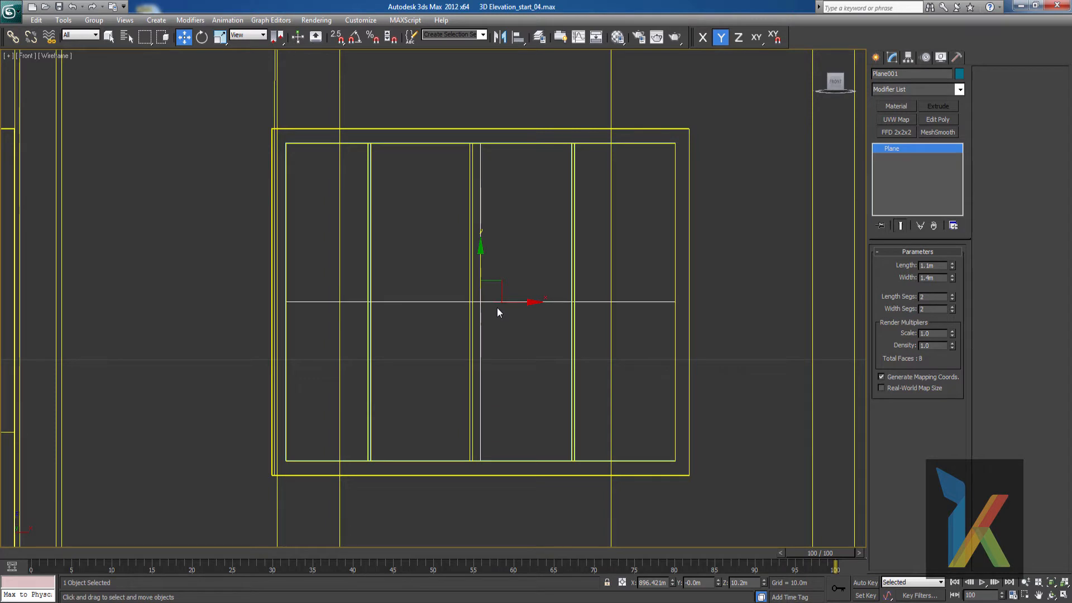
- In the top view, move the plane along Y to about -0.01 m so it sits inside the frame's thickness
{"action": "left_click", "coordinate": [870, 59]}
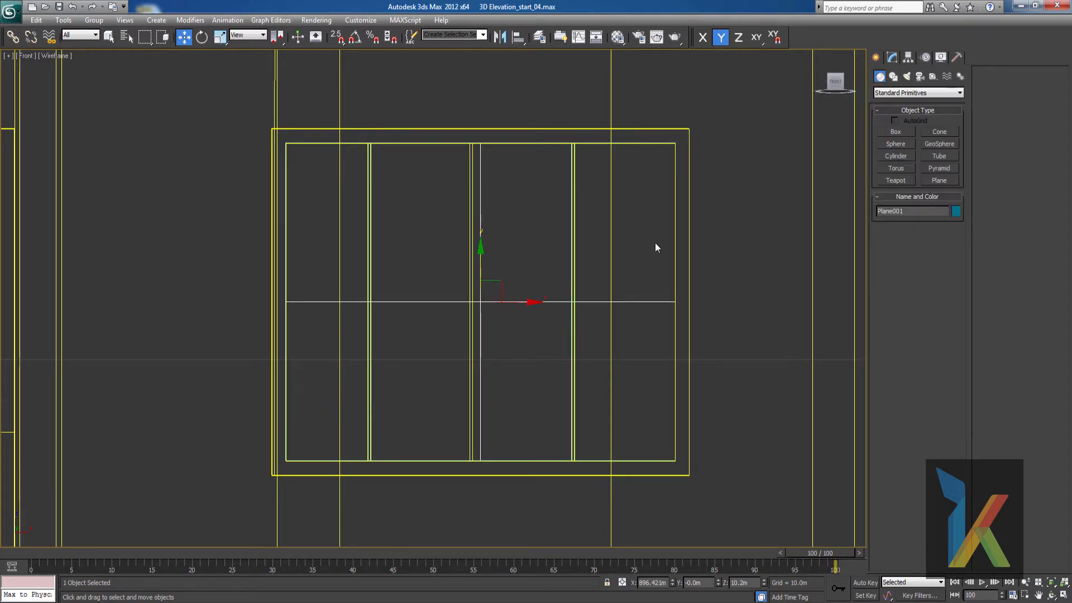
{"action": "key", "text": "p"}
{"action": "scroll", "coordinate": [633, 258], "scroll_direction": "down", "scroll_amount": 2}
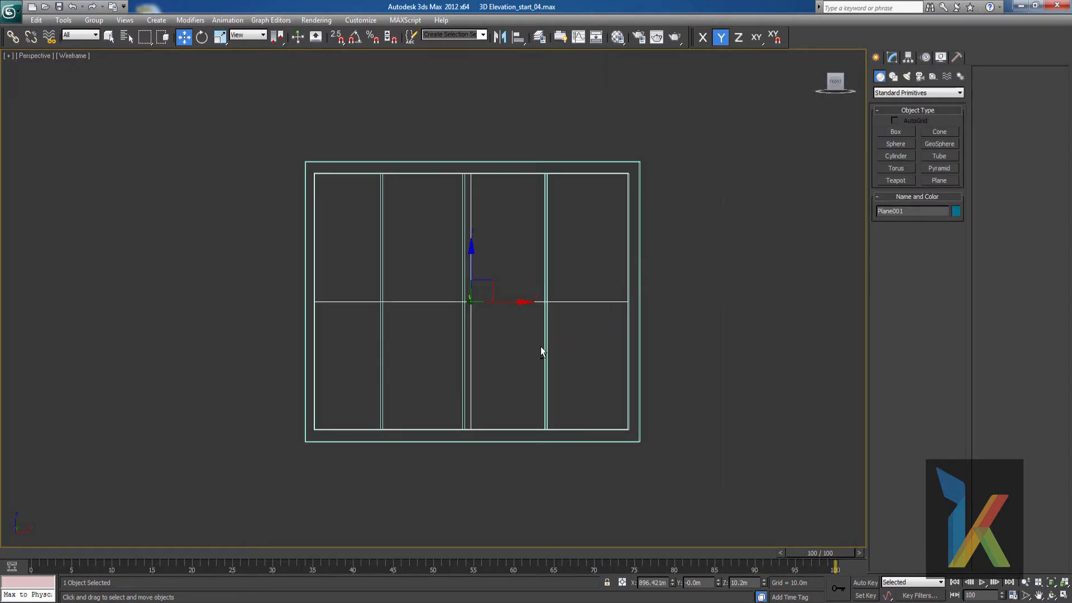
{"action": "middle_click_drag", "start_coordinate": [540, 346], "coordinate": [574, 373], "text": "alt"}
{"action": "key", "text": "F3"}
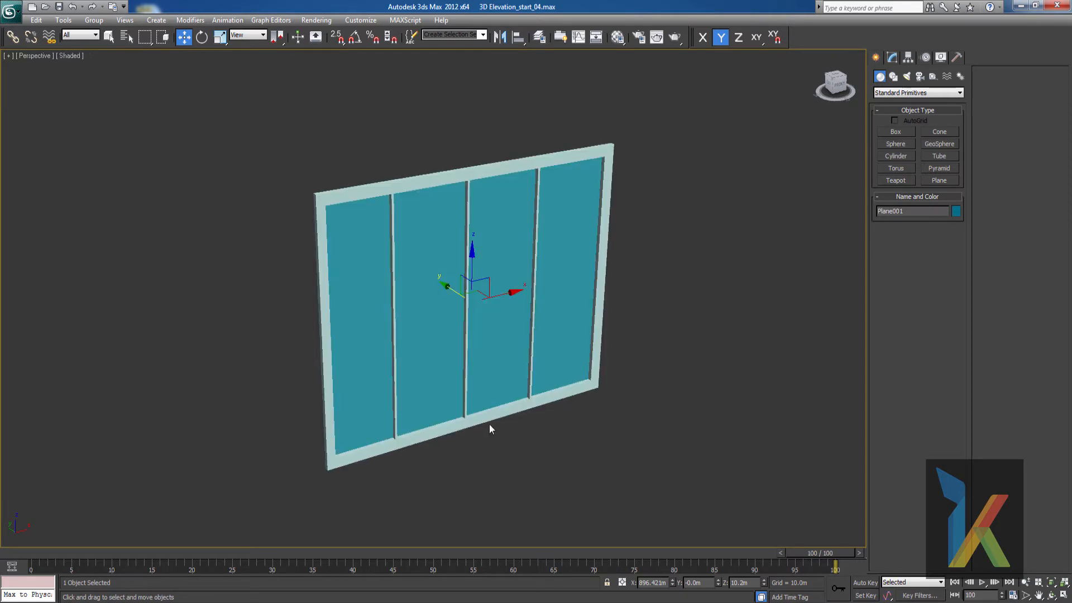
{"action": "middle_click_drag", "start_coordinate": [540, 424], "coordinate": [577, 431], "text": "alt"}
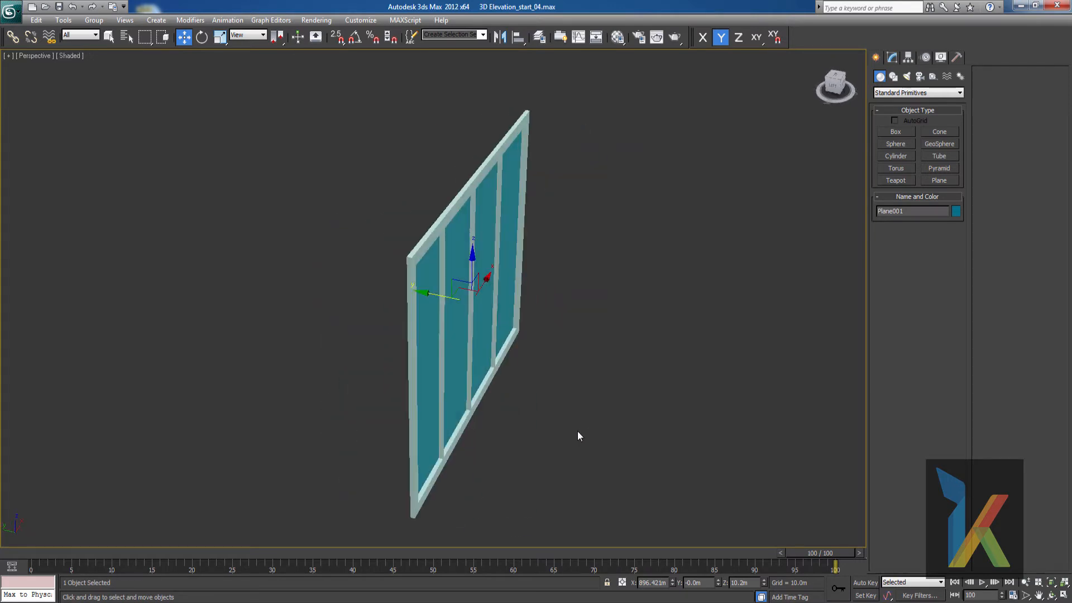
{"action": "key", "text": "t"}
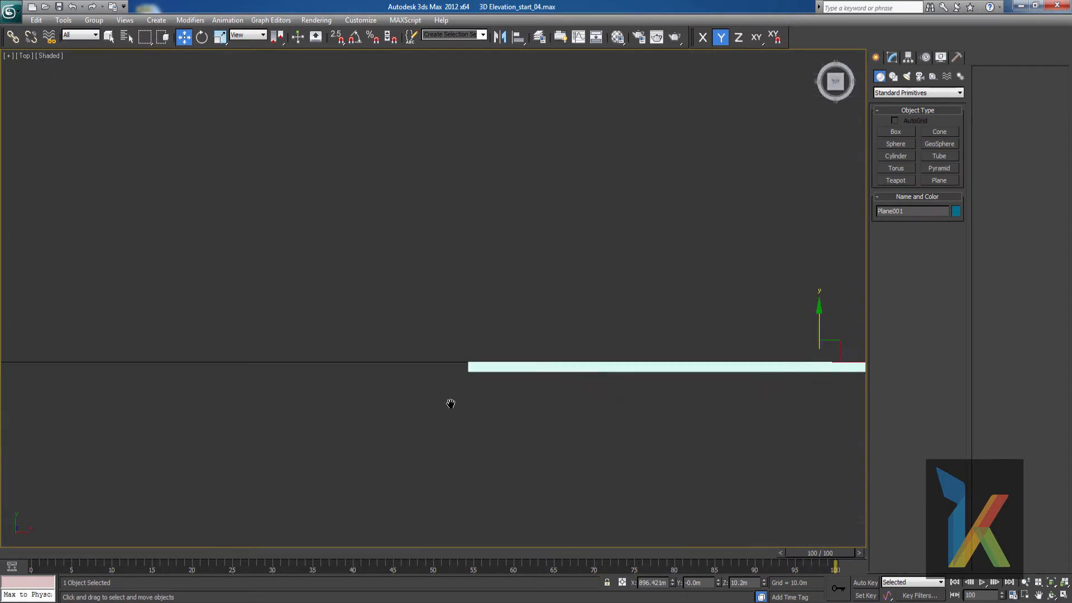
{"action": "key", "text": "F3"}
{"action": "scroll", "coordinate": [468, 417], "scroll_direction": "up", "scroll_amount": 2}
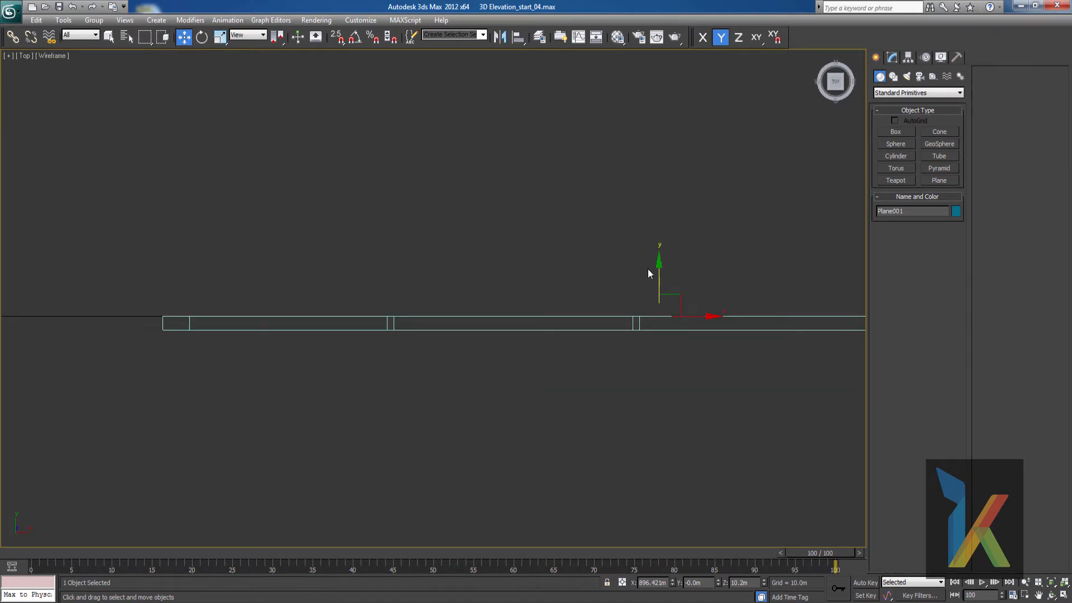
{"action": "left_click_drag", "start_coordinate": [659, 264], "coordinate": [560, 324]}
- Set the window frame's extrusion amount to 0.03 m
{"action": "left_click", "coordinate": [519, 330]}
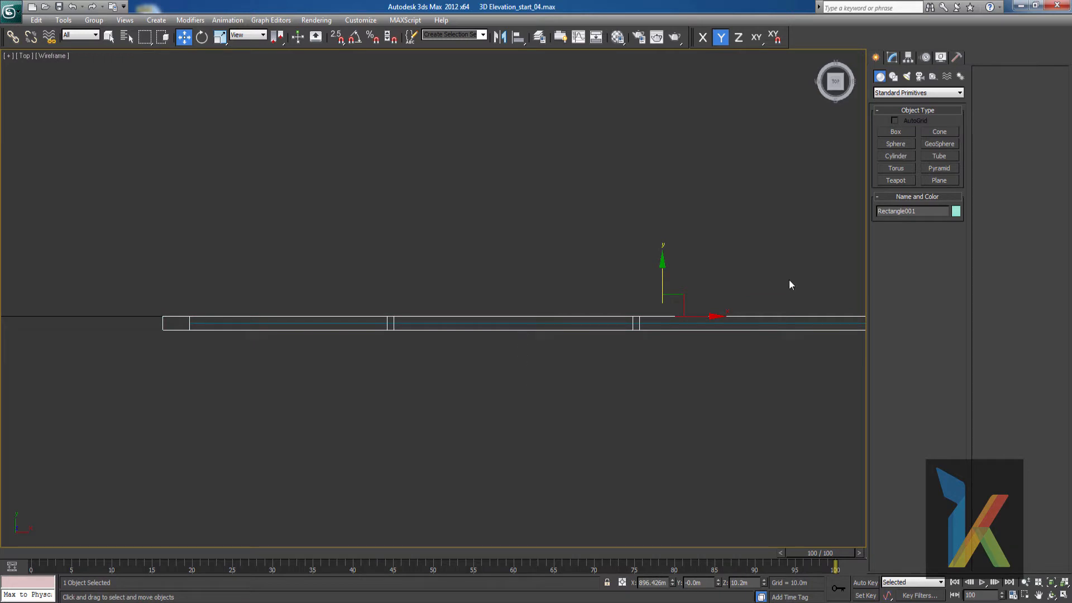
{"action": "left_click", "coordinate": [891, 58]}
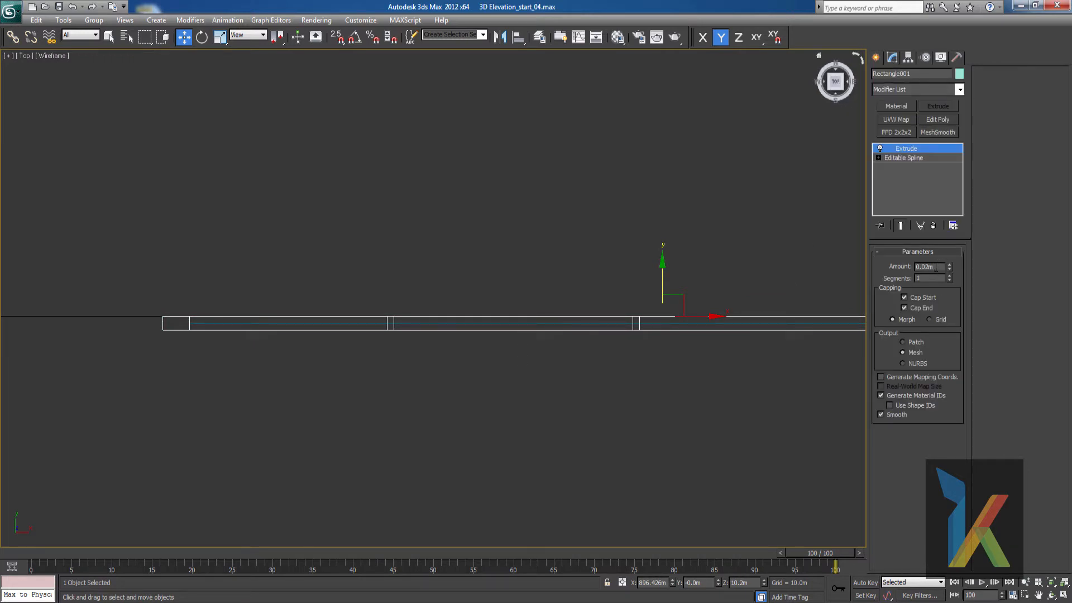
{"action": "double_click", "coordinate": [935, 268]}
{"action": "type", "text": "0.0"}
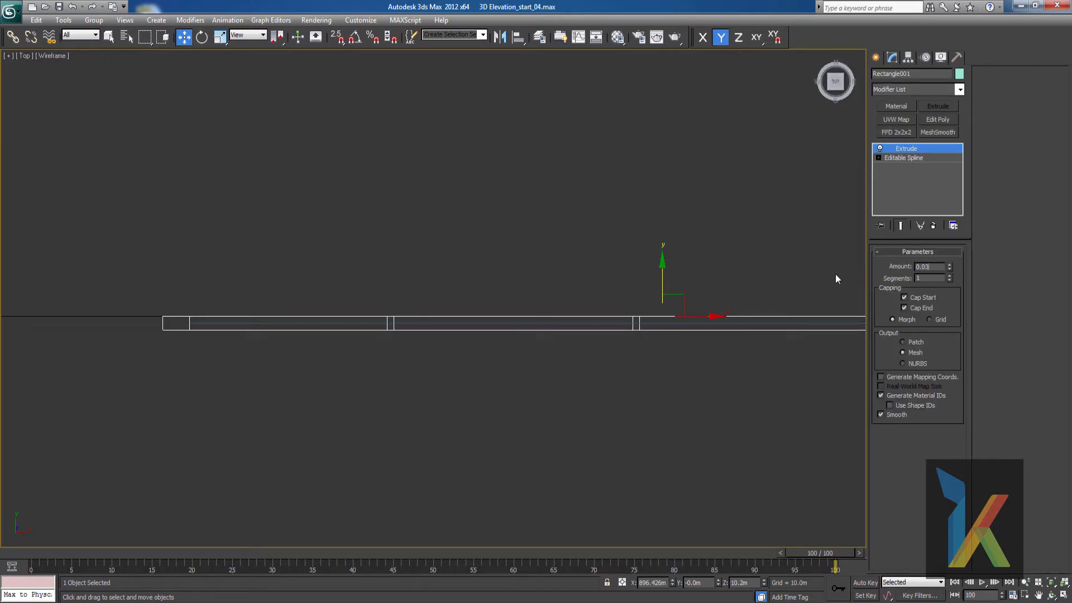
{"action": "type", "text": "3"}
{"action": "key", "text": "Return"}
{"action": "left_click", "coordinate": [877, 58]}
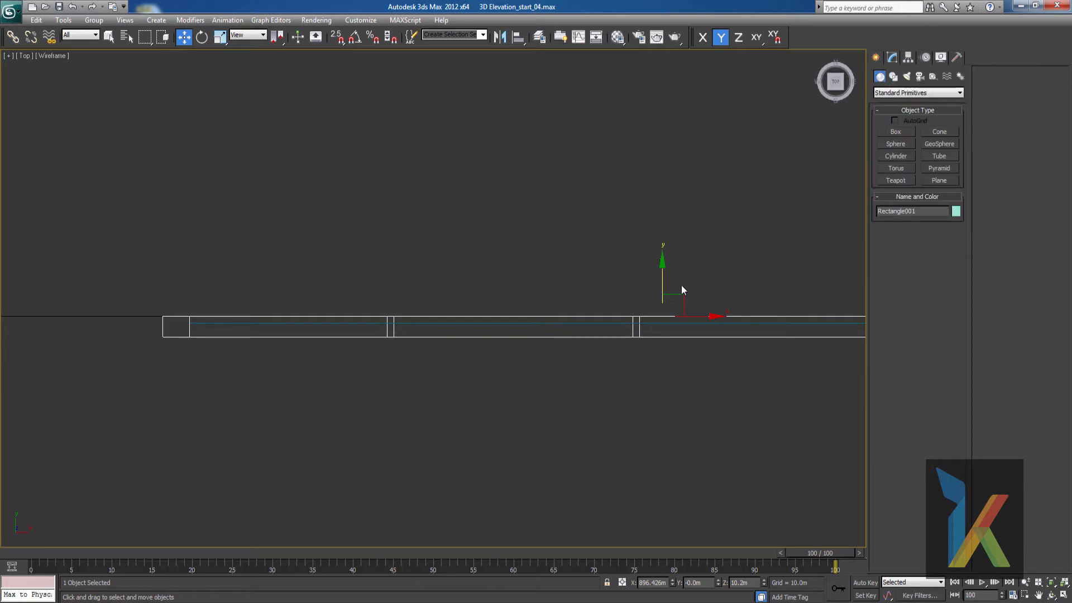
- Nudge the plane along Y to the middle of the window frame's depth
{"action": "left_click", "coordinate": [597, 328]}
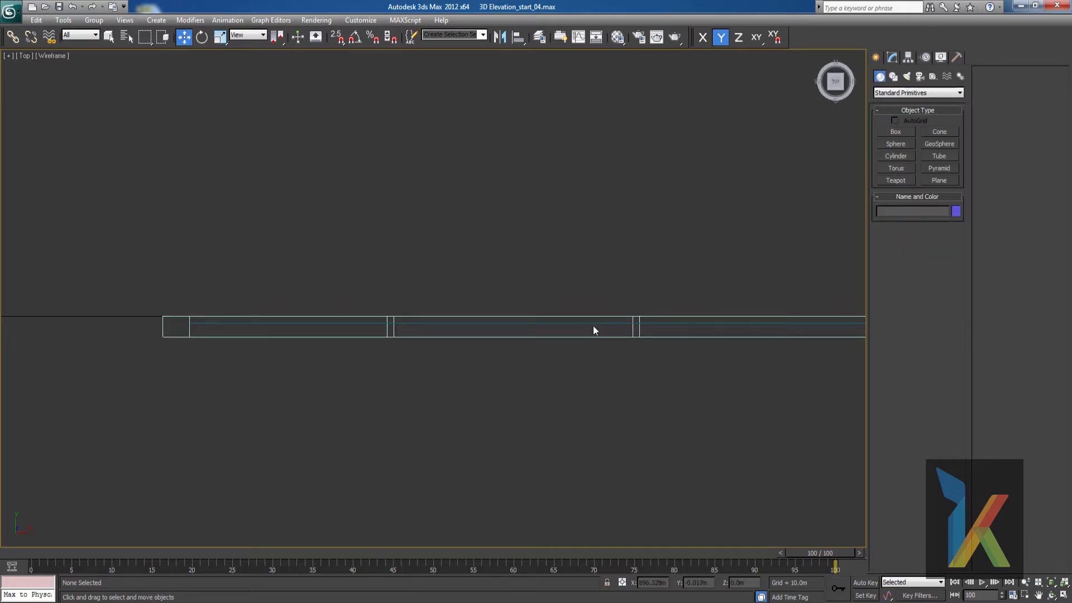
{"action": "left_click", "coordinate": [591, 327]}
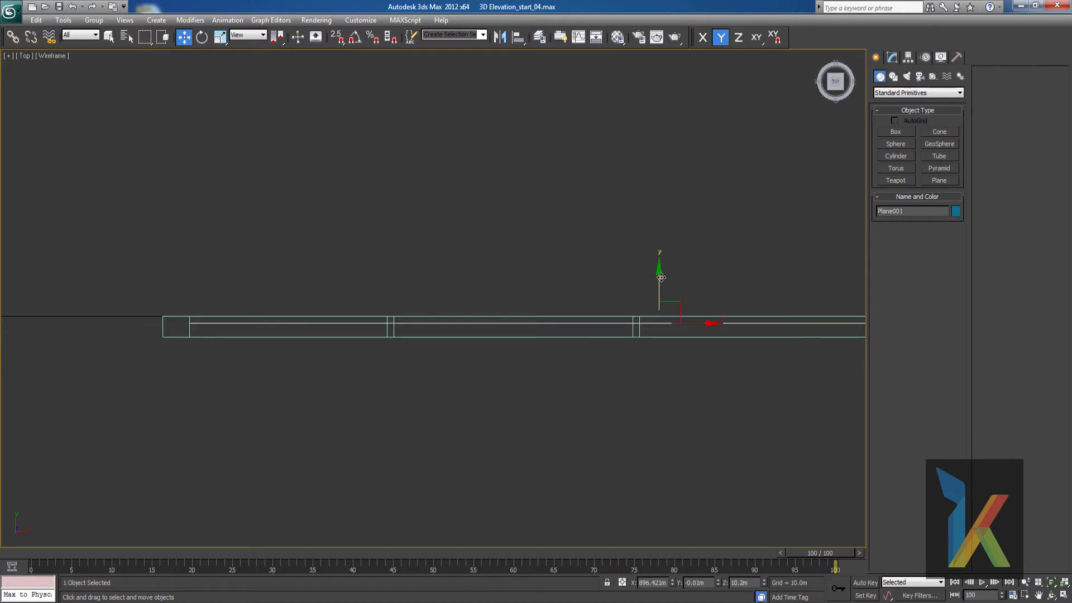
{"action": "left_click_drag", "start_coordinate": [661, 277], "coordinate": [660, 279]}
- Group the window frame and its plane under the name Window_Small
{"action": "scroll", "coordinate": [451, 290], "scroll_direction": "down", "scroll_amount": 3}
{"action": "middle_click_drag", "start_coordinate": [567, 262], "coordinate": [377, 253]}
{"action": "left_click", "coordinate": [262, 262]}
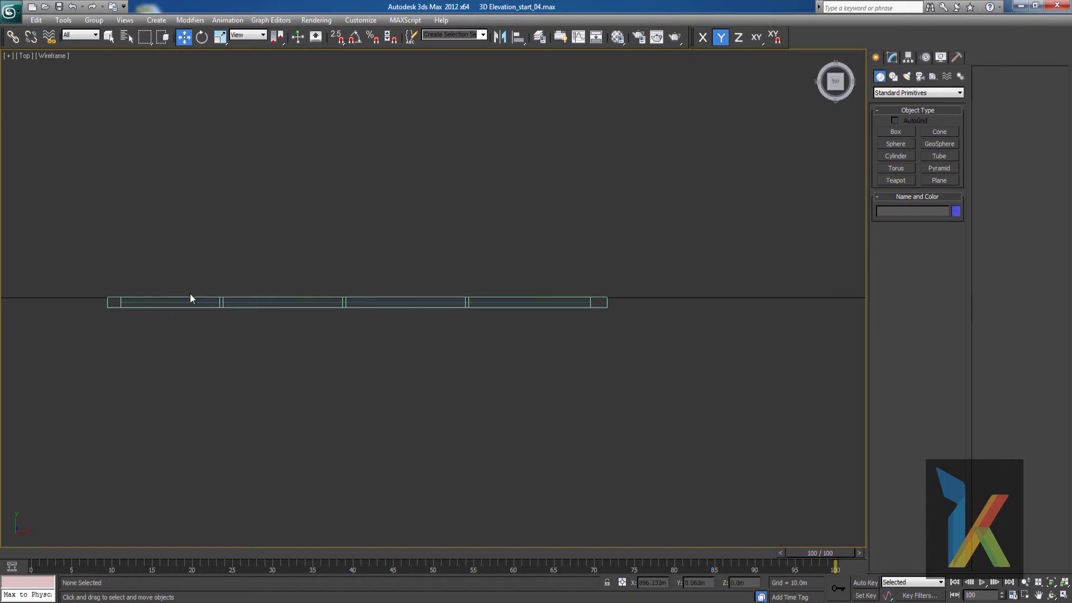
{"action": "left_click_drag", "start_coordinate": [711, 316], "coordinate": [710, 316]}
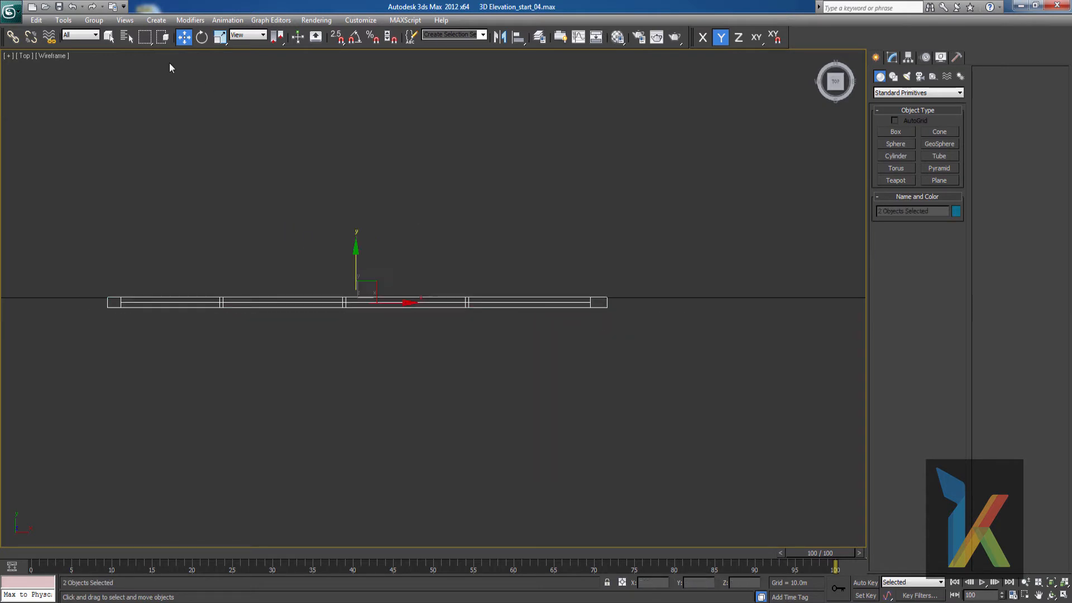
{"action": "left_click", "coordinate": [94, 20]}
{"action": "left_click", "coordinate": [105, 34]}
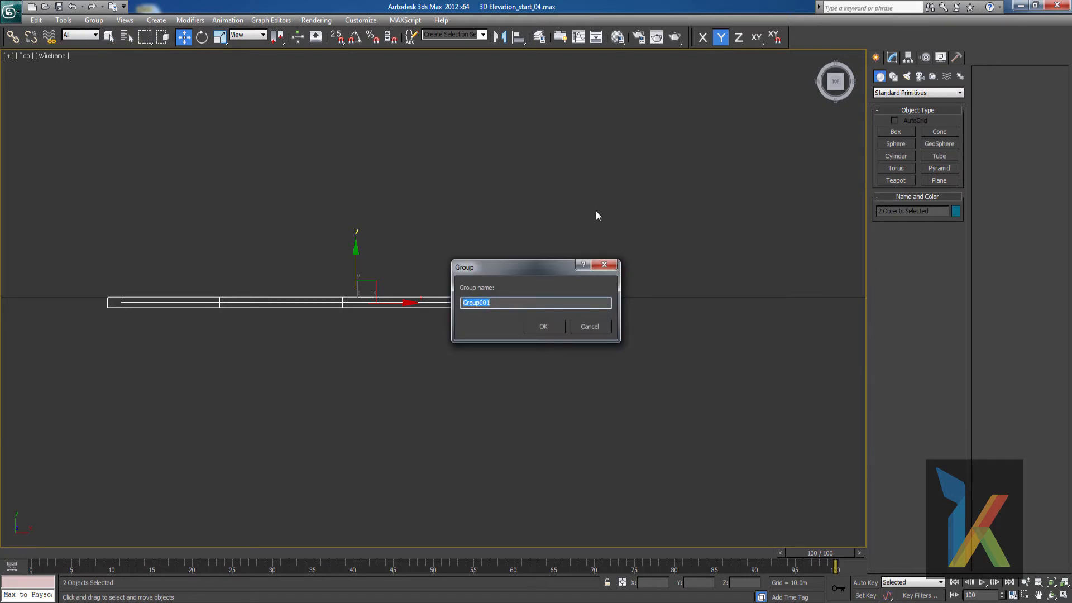
{"action": "type", "text": "W"}
{"action": "type", "text": "ndow_Small"}
{"action": "key", "text": "Return"}
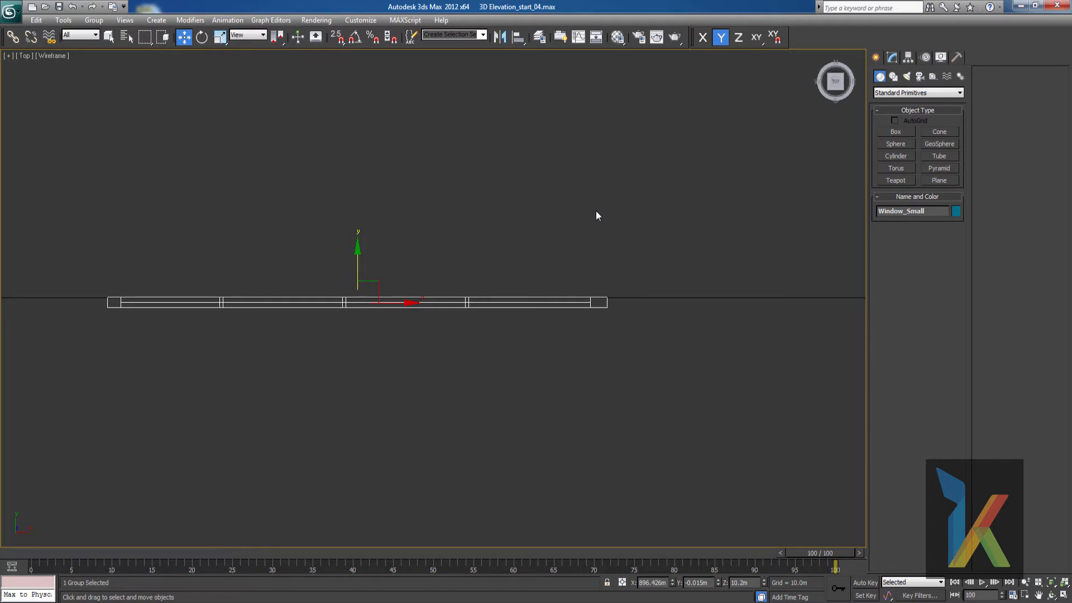
- In the front view, snap an instance of Window_Small onto the matching opening two floors below in the same column
{"action": "key", "text": "f"}
{"action": "key", "text": "z"}
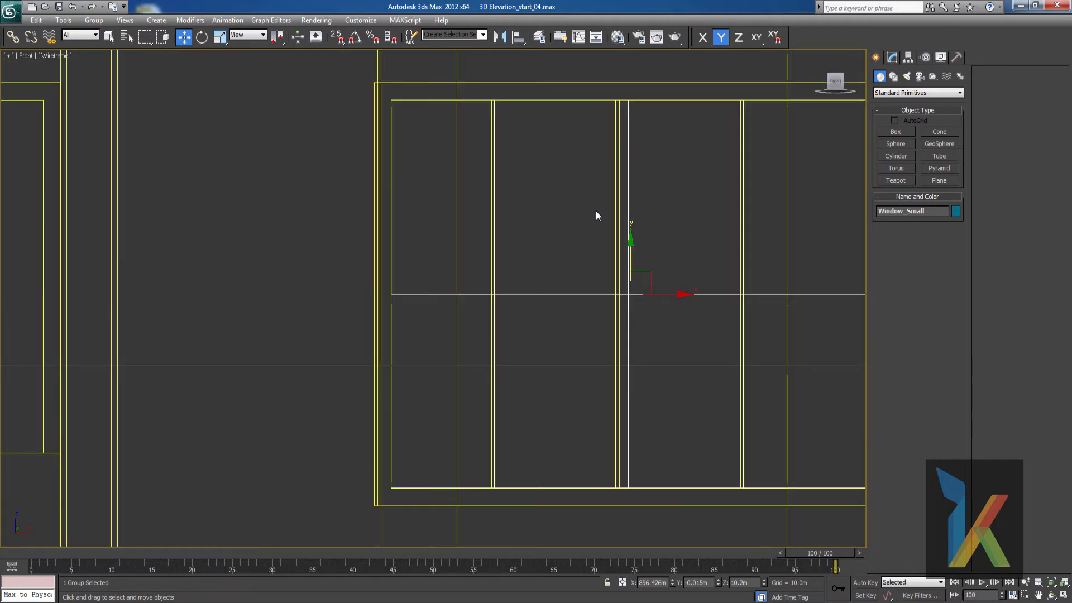
{"action": "scroll", "coordinate": [564, 335], "scroll_direction": "down", "scroll_amount": 5}
{"action": "middle_click_drag", "start_coordinate": [544, 329], "coordinate": [588, 204]}
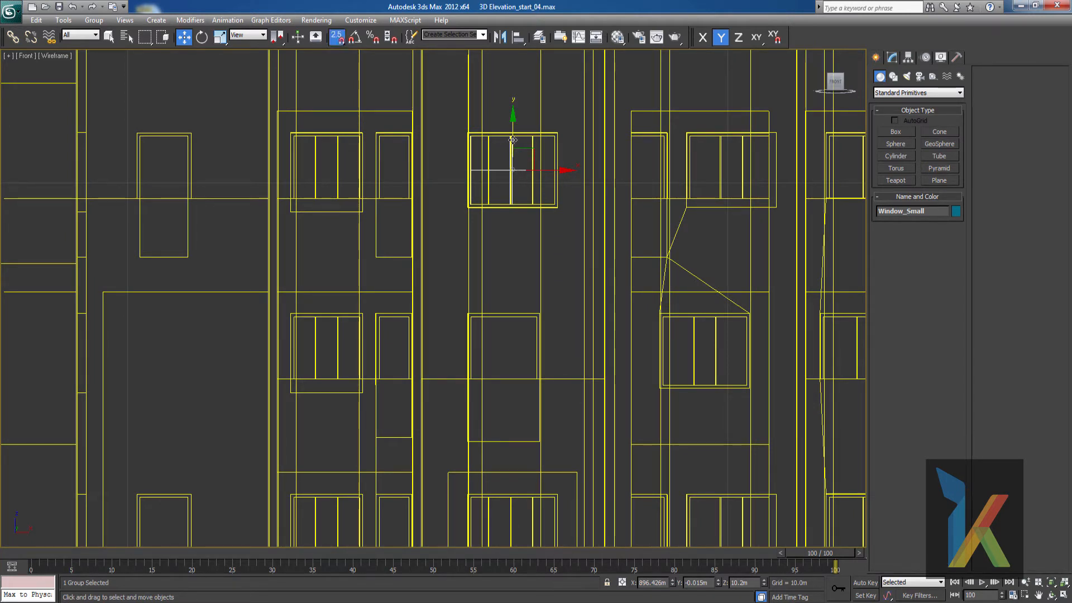
{"action": "middle_click_drag", "start_coordinate": [514, 179], "coordinate": [521, 128]}
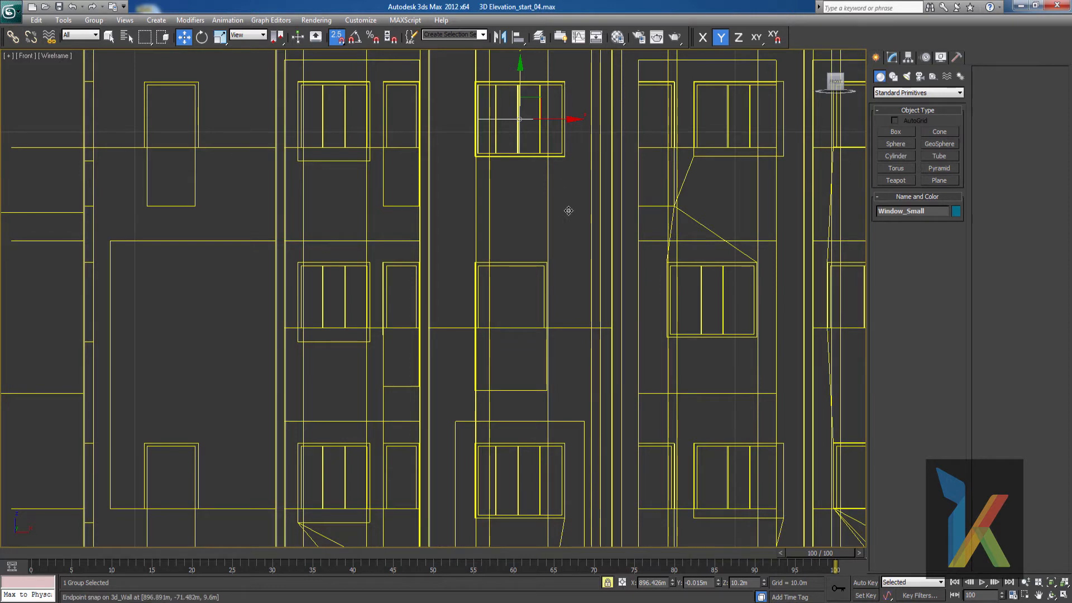
{"action": "middle_click_drag", "start_coordinate": [567, 210], "coordinate": [563, 259]}
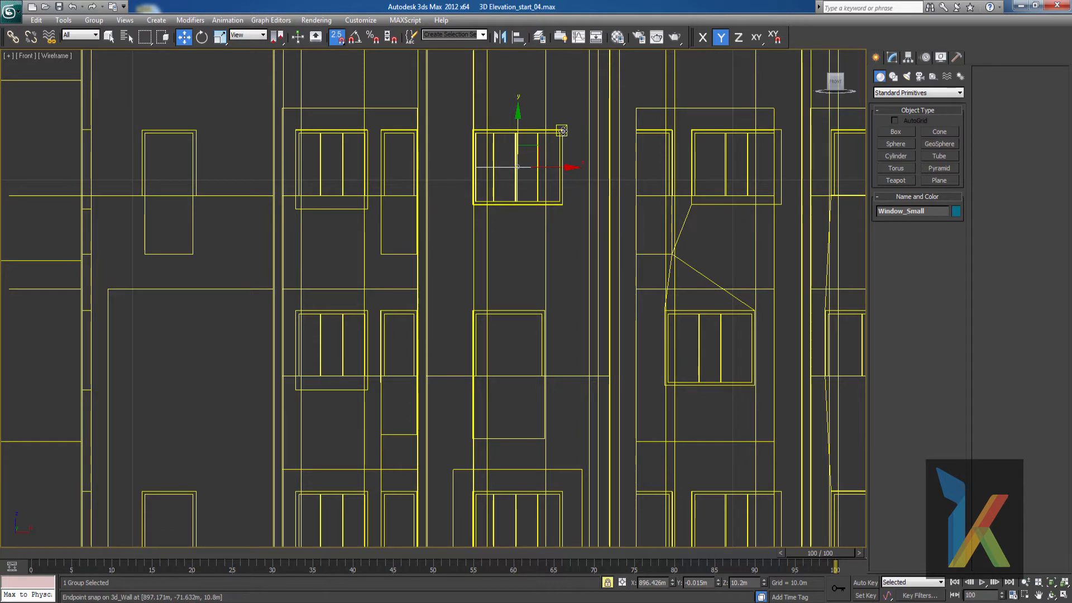
{"action": "left_click_drag", "start_coordinate": [561, 131], "coordinate": [563, 490], "text": "shift"}
{"action": "left_click", "coordinate": [537, 356]}
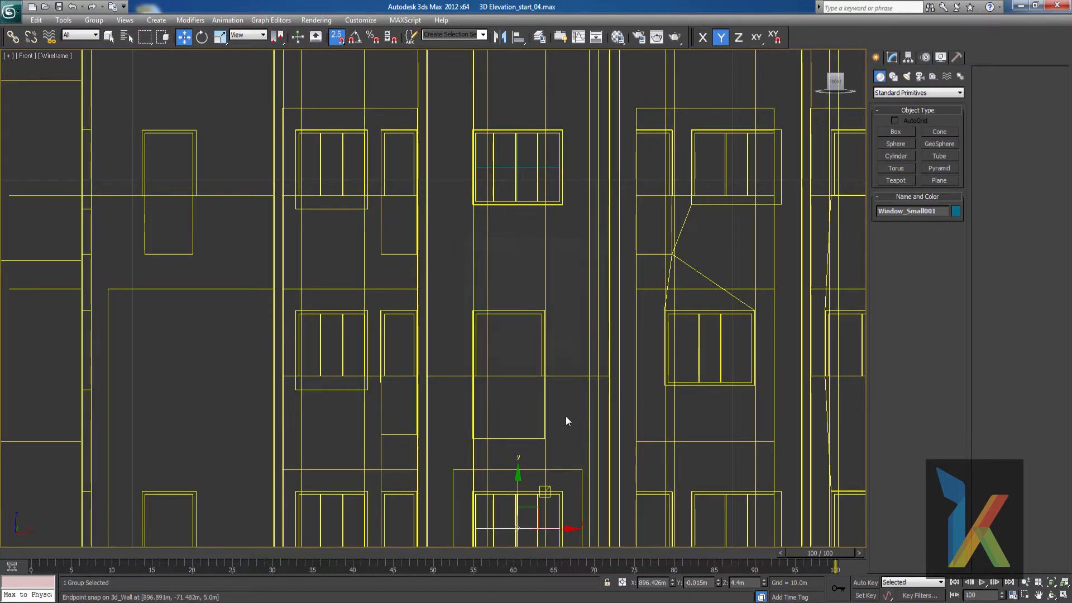
- Snap another window instance onto the lowest opening in the next column to the right
{"action": "middle_click_drag", "start_coordinate": [565, 416], "coordinate": [489, 354]}
{"action": "scroll", "coordinate": [528, 454], "scroll_direction": "down", "scroll_amount": 2}
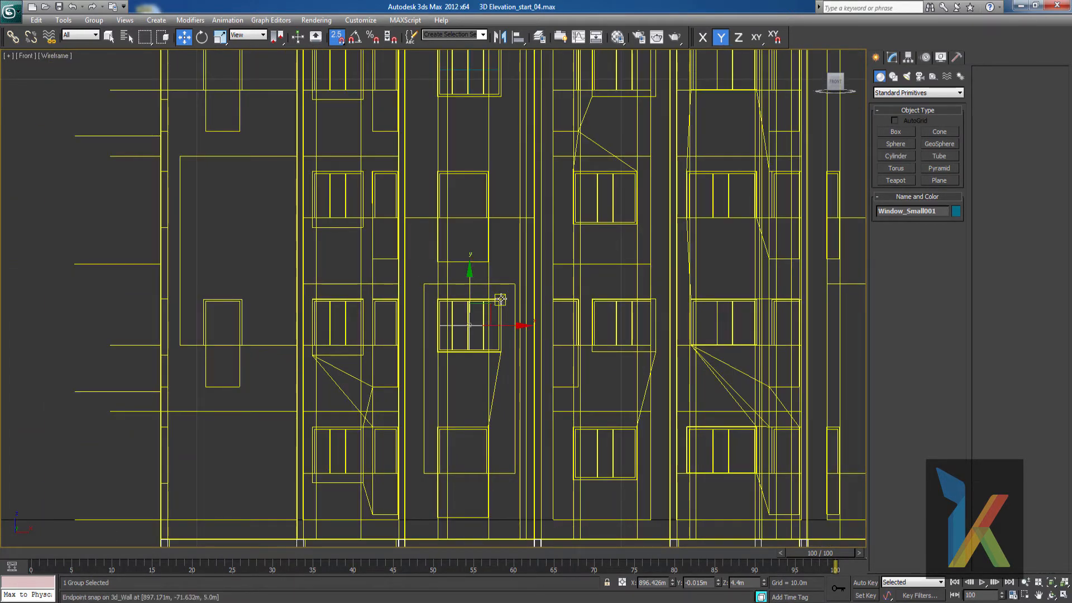
{"action": "key", "text": "space"}
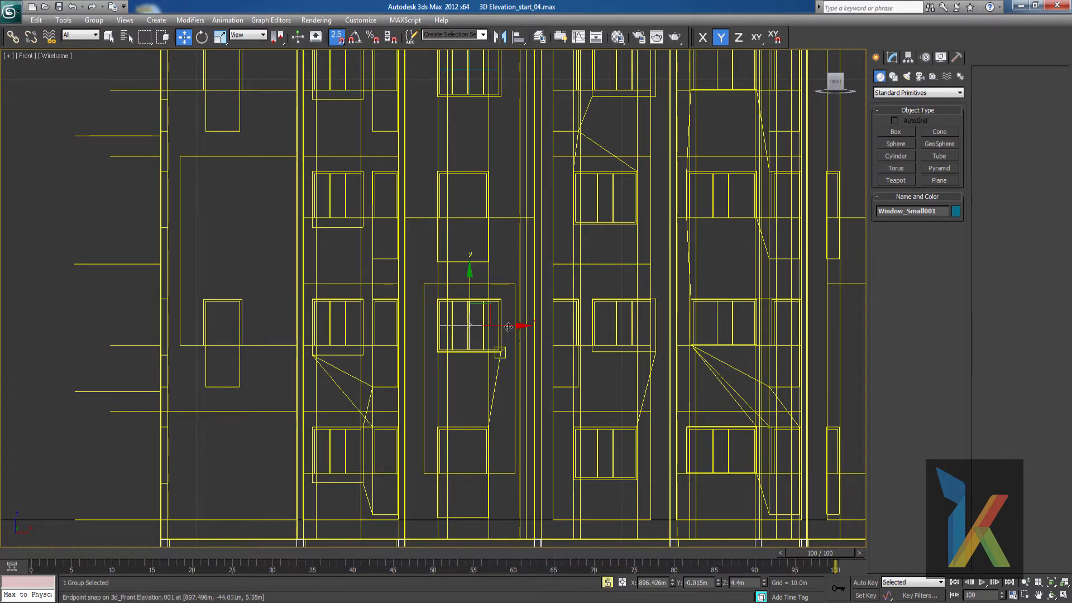
{"action": "mouse_move", "coordinate": [500, 300]}
{"action": "left_mouse_down", "text": "shift"}
{"action": "mouse_move", "coordinate": [626, 434]}
{"action": "mouse_move", "coordinate": [635, 429]}
{"action": "left_mouse_up", "text": "shift"}
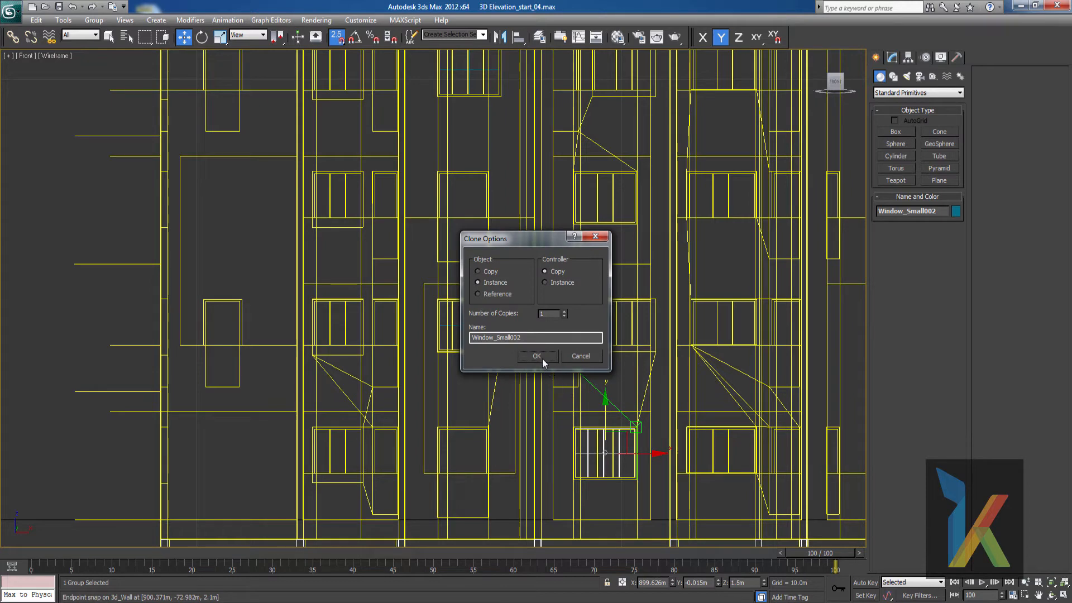
{"action": "left_click", "coordinate": [537, 356]}
- Copy the window upward as instances, snapping one onto the opening on each of the next two floors of that column
{"action": "middle_click_drag", "start_coordinate": [623, 475], "coordinate": [591, 456]}
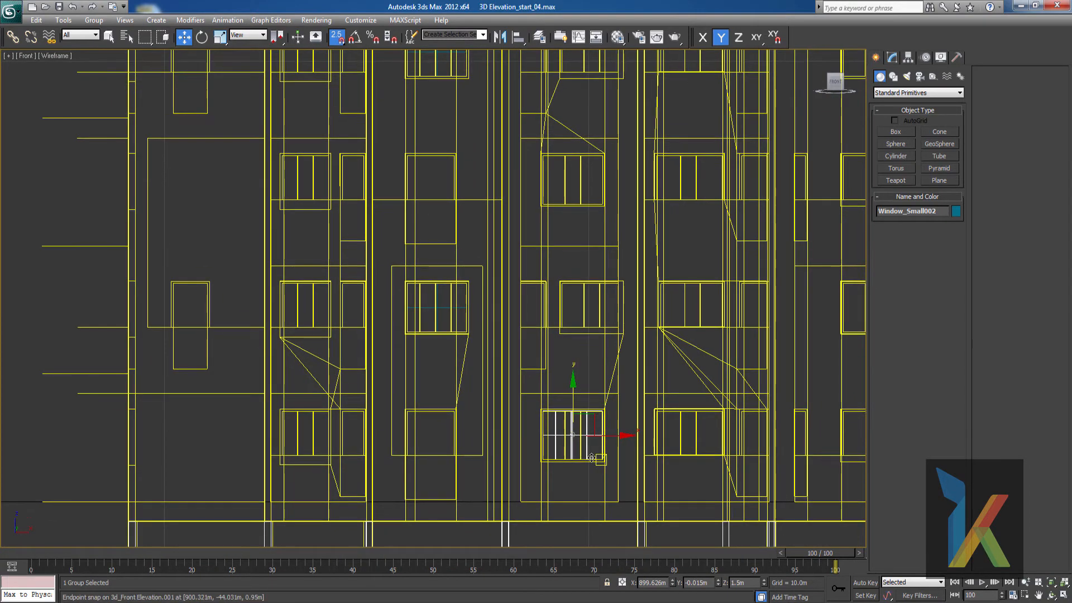
{"action": "middle_click_drag", "start_coordinate": [627, 393], "coordinate": [602, 402]}
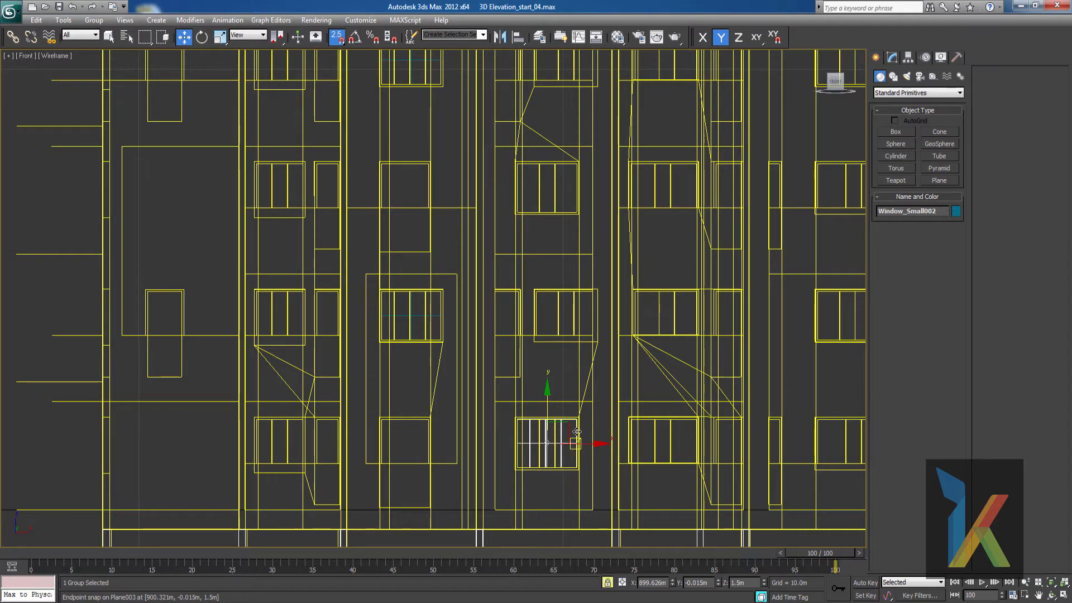
{"action": "left_click_drag", "start_coordinate": [578, 419], "coordinate": [596, 290], "text": "shift"}
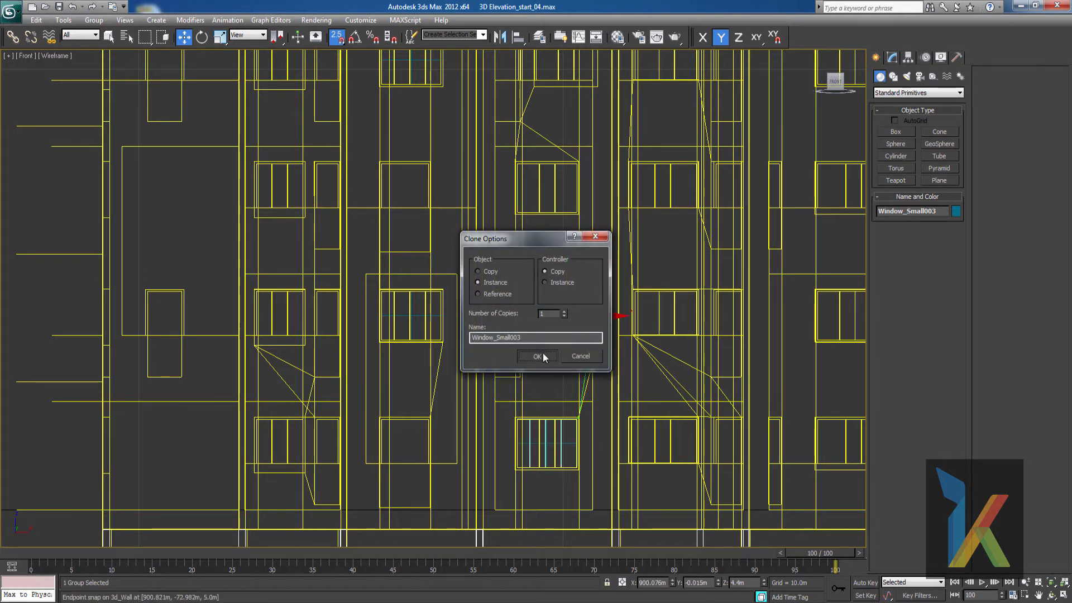
{"action": "left_click", "coordinate": [543, 352]}
{"action": "middle_click_drag", "start_coordinate": [670, 293], "coordinate": [609, 361]}
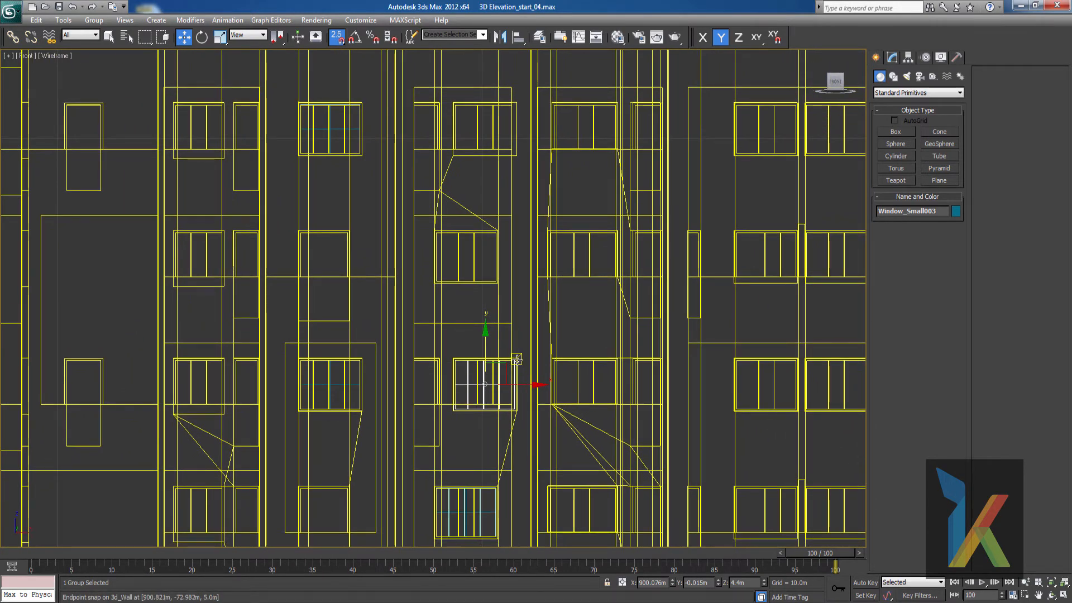
{"action": "left_click_drag", "start_coordinate": [517, 360], "coordinate": [495, 235], "text": "shift"}
{"action": "left_click", "coordinate": [538, 356]}
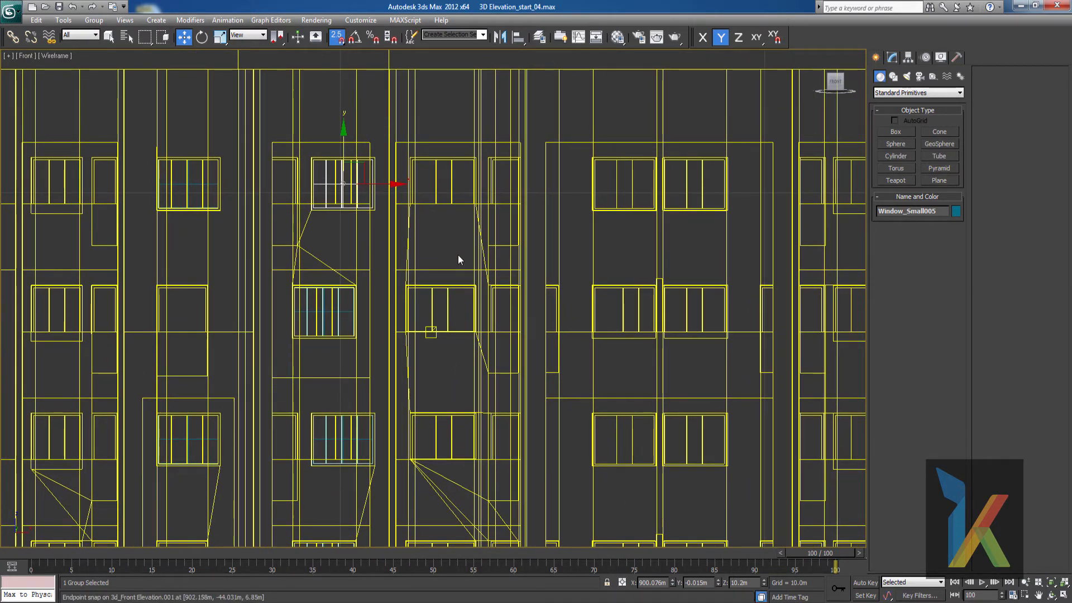
- Copy the top-floor window as an instance onto the top-floor opening of the adjacent column to the right
{"action": "scroll", "coordinate": [459, 257], "scroll_direction": "up", "scroll_amount": 3}
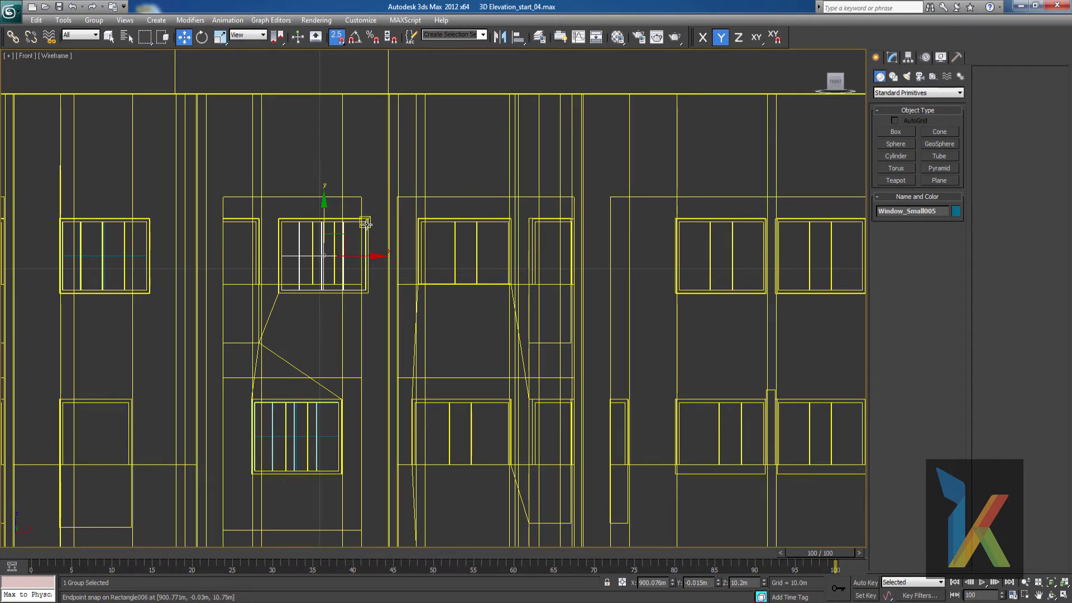
{"action": "mouse_move", "coordinate": [373, 230]}
{"action": "left_mouse_down", "text": "shift"}
{"action": "mouse_move", "coordinate": [461, 232]}
{"action": "mouse_move", "coordinate": [511, 219]}
{"action": "left_mouse_up", "text": "shift"}
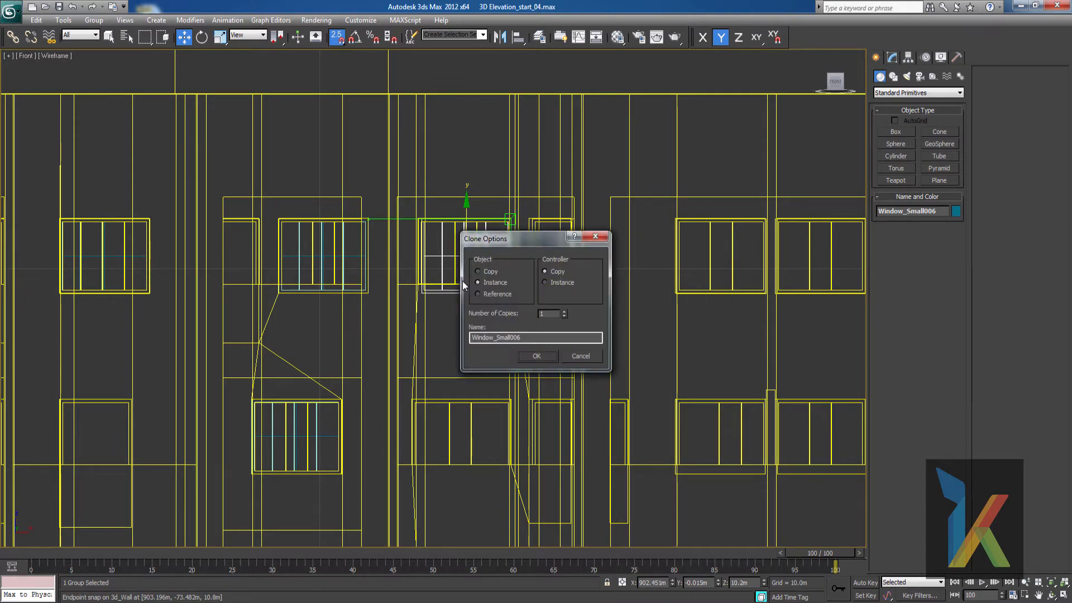
{"action": "left_click", "coordinate": [533, 355]}
- Try to shift the copied window about 0.047 m left along X to match the opening's left side
{"action": "scroll", "coordinate": [496, 272], "scroll_direction": "up", "scroll_amount": 8}
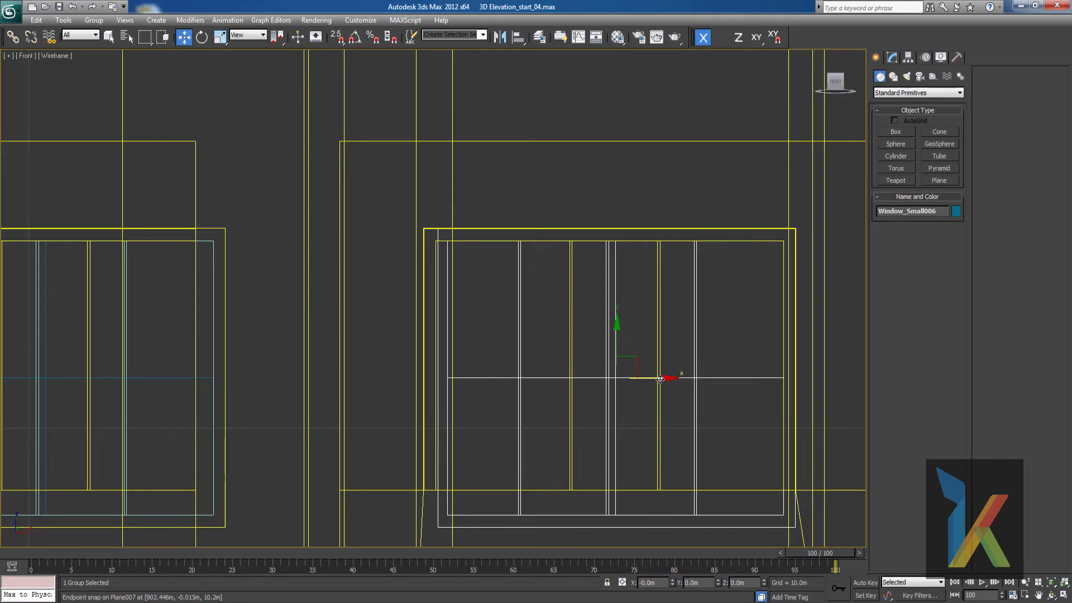
{"action": "left_click_drag", "start_coordinate": [663, 377], "coordinate": [648, 384]}
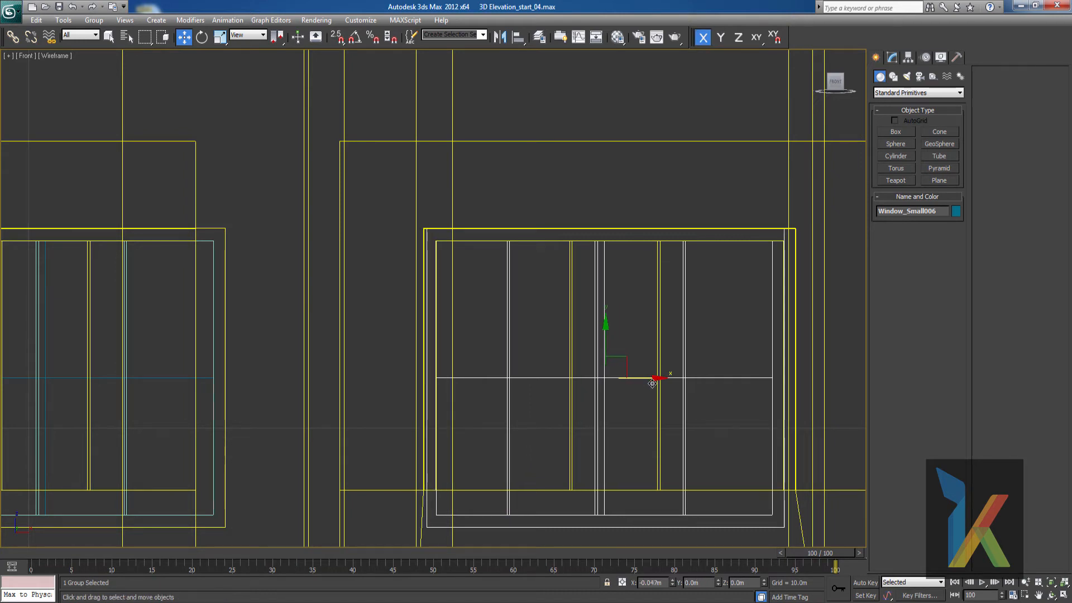
{"action": "scroll", "coordinate": [695, 389], "scroll_direction": "down", "scroll_amount": 4}
- Move the copied window along X onto the first of the paired top-floor openings farther right
{"action": "middle_click_drag", "start_coordinate": [695, 390], "coordinate": [472, 366]}
{"action": "scroll", "coordinate": [472, 367], "scroll_direction": "down", "scroll_amount": 3}
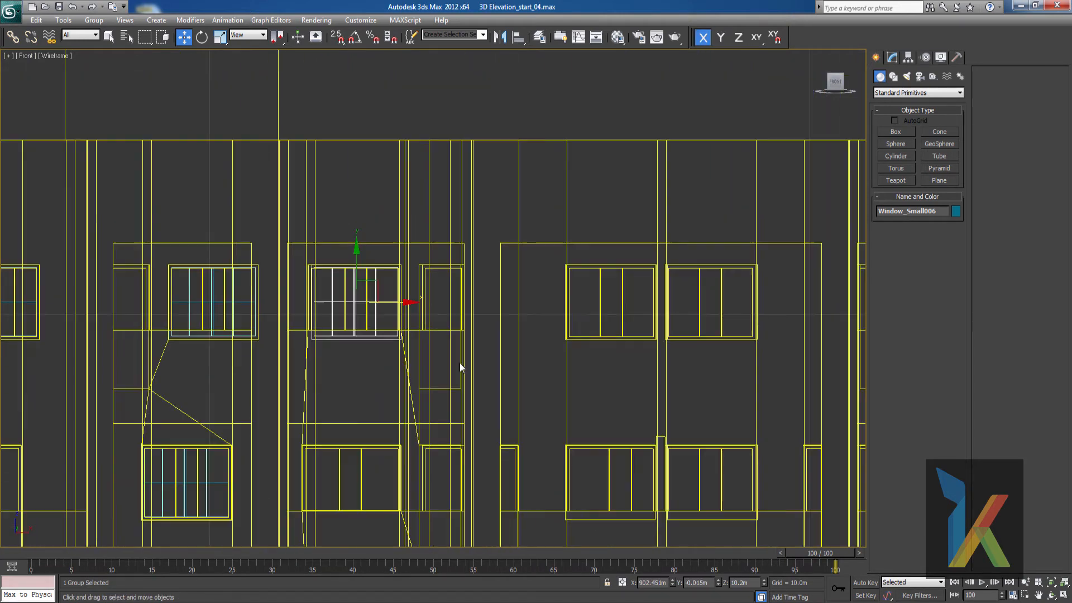
{"action": "left_click_drag", "start_coordinate": [410, 303], "coordinate": [662, 326]}
{"action": "scroll", "coordinate": [575, 344], "scroll_direction": "up", "scroll_amount": 3}
{"action": "middle_click_drag", "start_coordinate": [575, 344], "coordinate": [336, 391]}
{"action": "scroll", "coordinate": [574, 354], "scroll_direction": "up", "scroll_amount": 3}
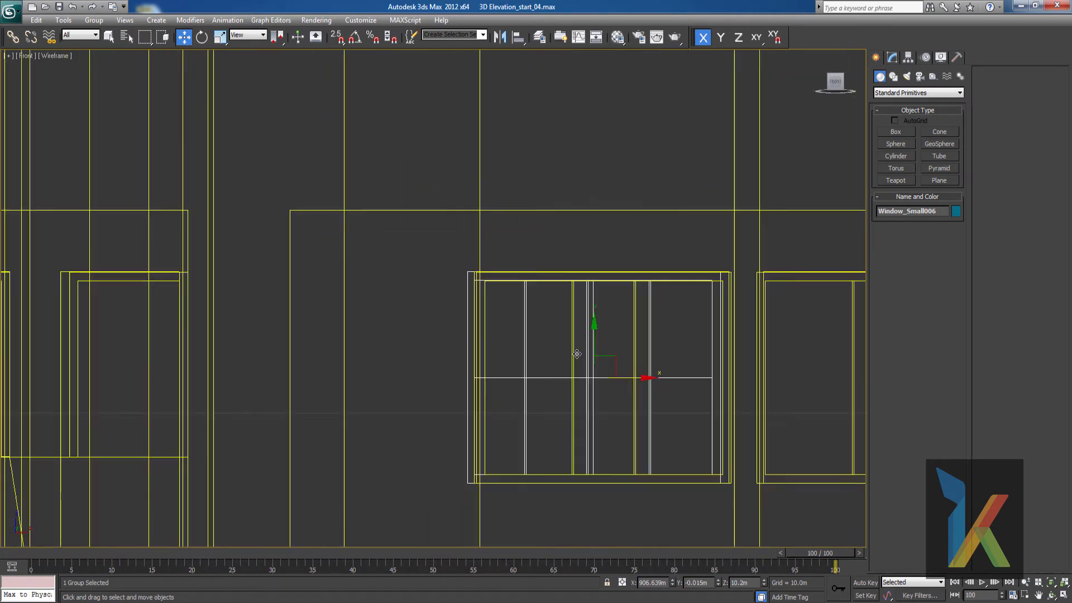
- Turn on snapping and align the window's right edge with the right edge of the first paired opening
{"action": "middle_click_drag", "start_coordinate": [439, 350], "coordinate": [119, 364]}
{"action": "middle_click_drag", "start_coordinate": [495, 366], "coordinate": [468, 371]}
{"action": "key", "text": "s"}
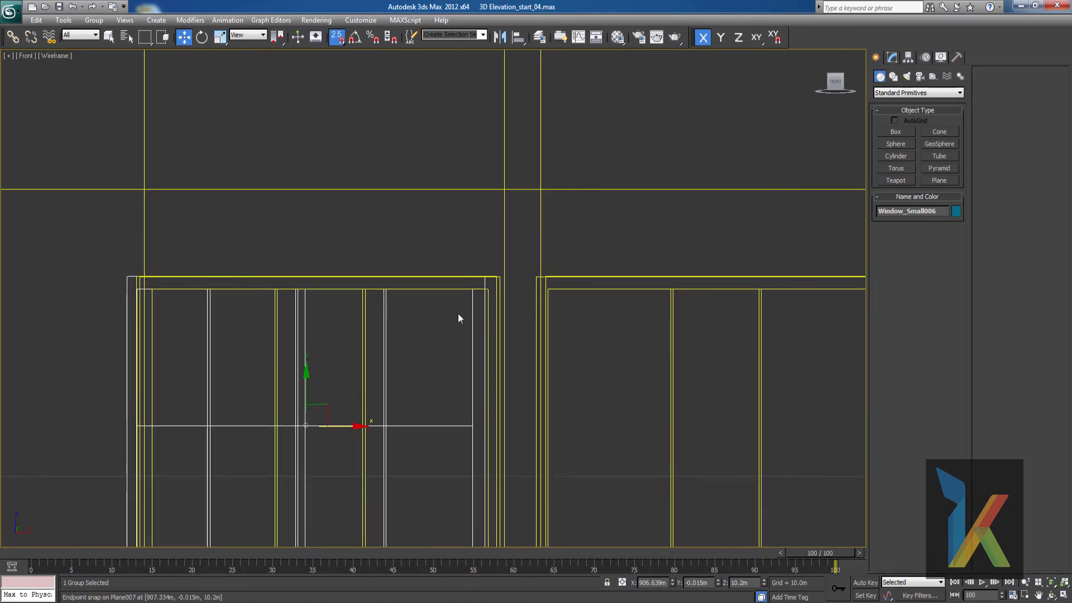
{"action": "left_click_drag", "start_coordinate": [495, 279], "coordinate": [543, 277]}
{"action": "left_click_drag", "start_coordinate": [179, 279], "coordinate": [142, 279]}
{"action": "scroll", "coordinate": [429, 369], "scroll_direction": "down", "scroll_amount": 2}
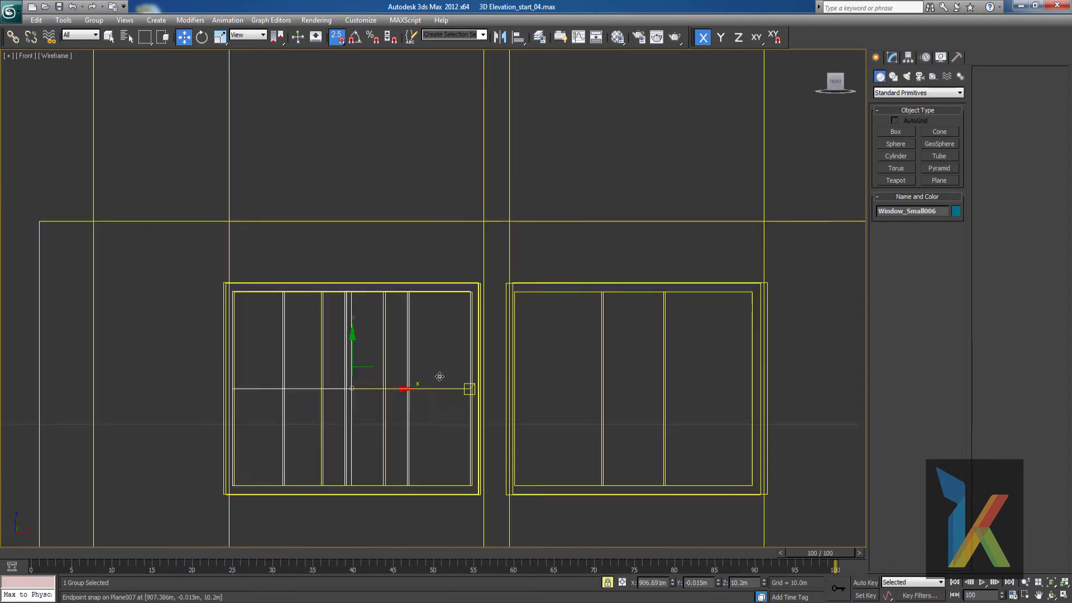
- Copy the window along X as an instance into the second of the paired top-floor openings
{"action": "middle_click_drag", "start_coordinate": [439, 357], "coordinate": [452, 234]}
{"action": "middle_click_drag", "start_coordinate": [463, 326], "coordinate": [439, 377]}
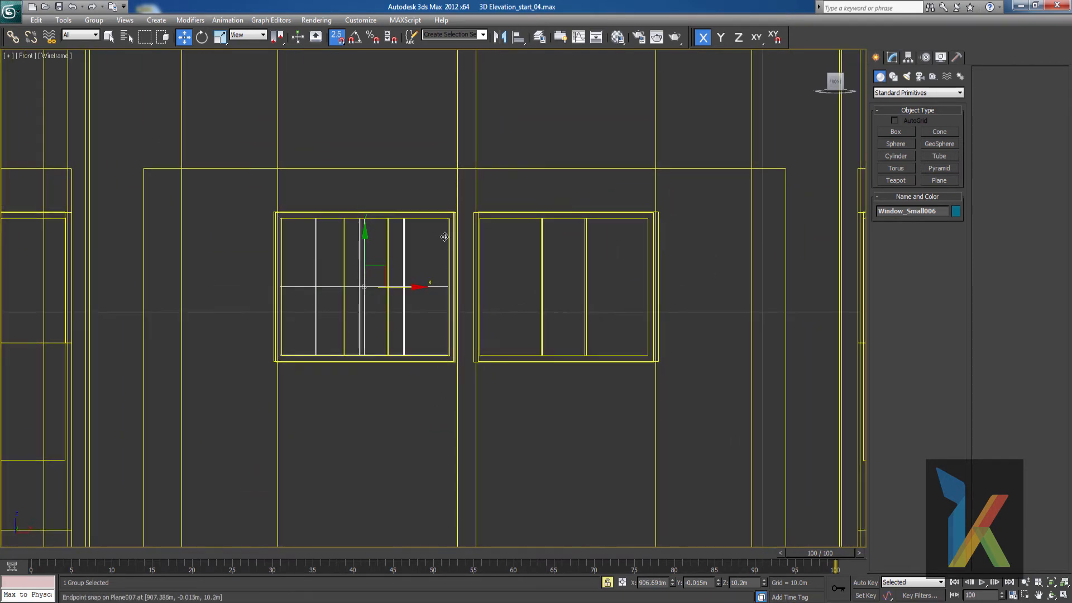
{"action": "mouse_move", "coordinate": [456, 213]}
{"action": "left_mouse_down", "text": "shift"}
{"action": "mouse_move", "coordinate": [619, 236]}
{"action": "mouse_move", "coordinate": [662, 211]}
{"action": "mouse_move", "coordinate": [636, 253]}
{"action": "mouse_move", "coordinate": [652, 215]}
{"action": "left_mouse_up", "text": "shift"}
{"action": "left_click", "coordinate": [535, 356]}
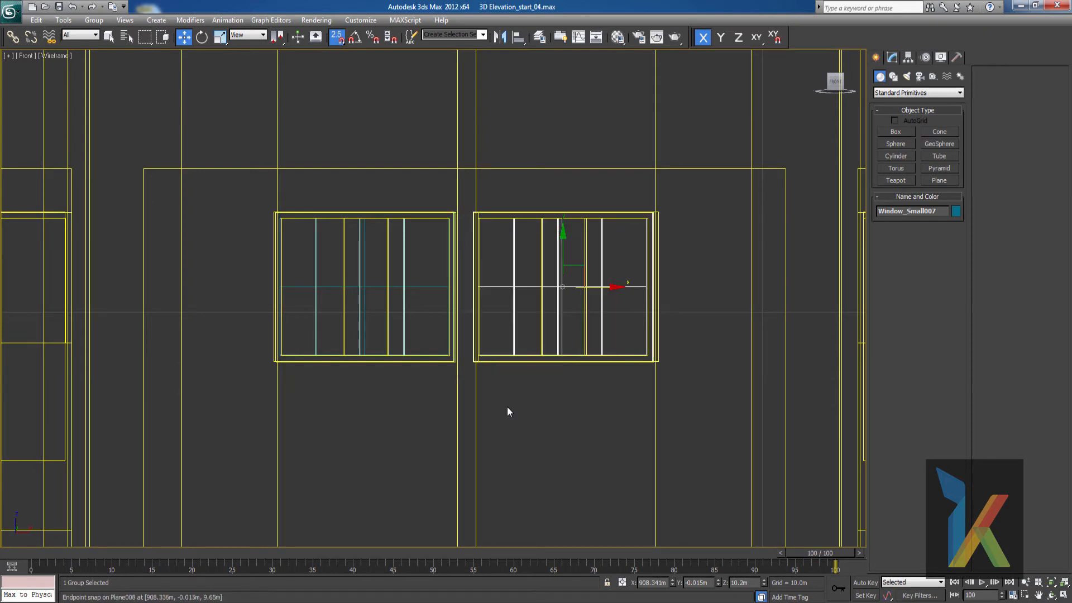
- Select both paired top-floor windows and copy them as instances down near the openings one floor below
{"action": "left_click", "coordinate": [417, 286]}
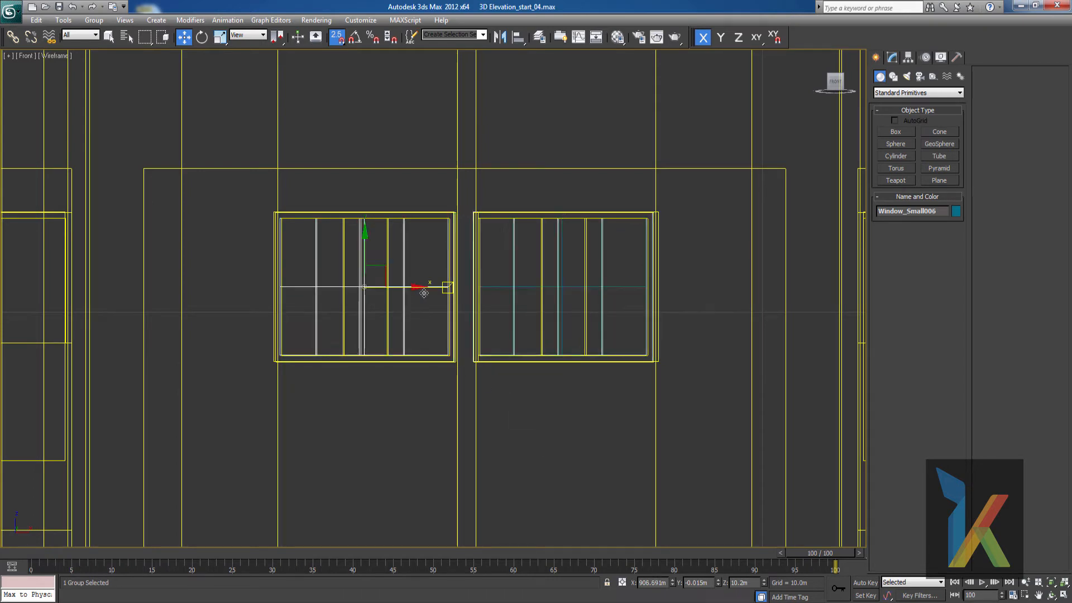
{"action": "left_click", "coordinate": [522, 287], "text": "ctrl"}
{"action": "scroll", "coordinate": [522, 382], "scroll_direction": "down", "scroll_amount": 2}
{"action": "middle_click_drag", "start_coordinate": [519, 402], "coordinate": [528, 342]}
{"action": "left_click_drag", "start_coordinate": [390, 159], "coordinate": [384, 426], "text": "shift"}
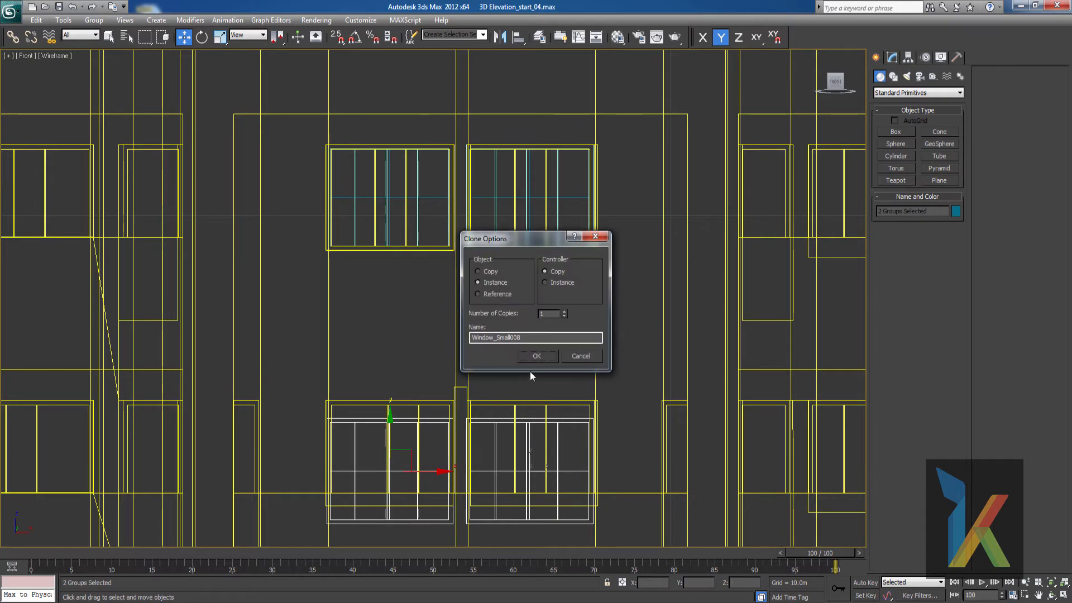
{"action": "left_click", "coordinate": [534, 357]}
- Snap the copied window pair to the top corner of the openings on the floor below the top one
{"action": "scroll", "coordinate": [555, 406], "scroll_direction": "up", "scroll_amount": 3}
{"action": "middle_click_drag", "start_coordinate": [555, 407], "coordinate": [469, 318]}
{"action": "scroll", "coordinate": [573, 423], "scroll_direction": "down", "scroll_amount": 2}
{"action": "key", "text": "s"}
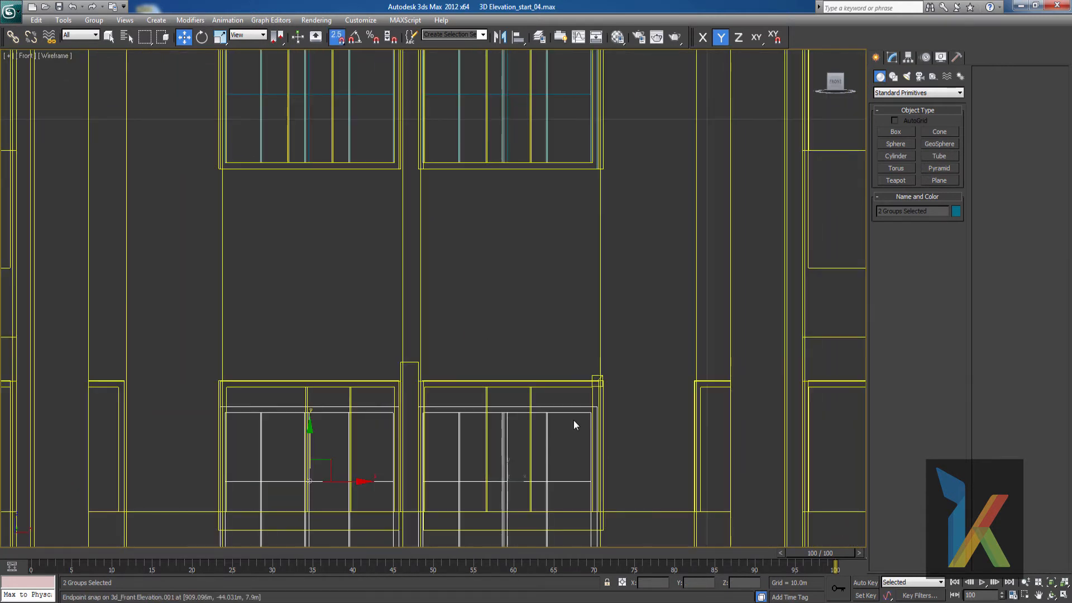
{"action": "left_click_drag", "start_coordinate": [595, 409], "coordinate": [597, 382]}
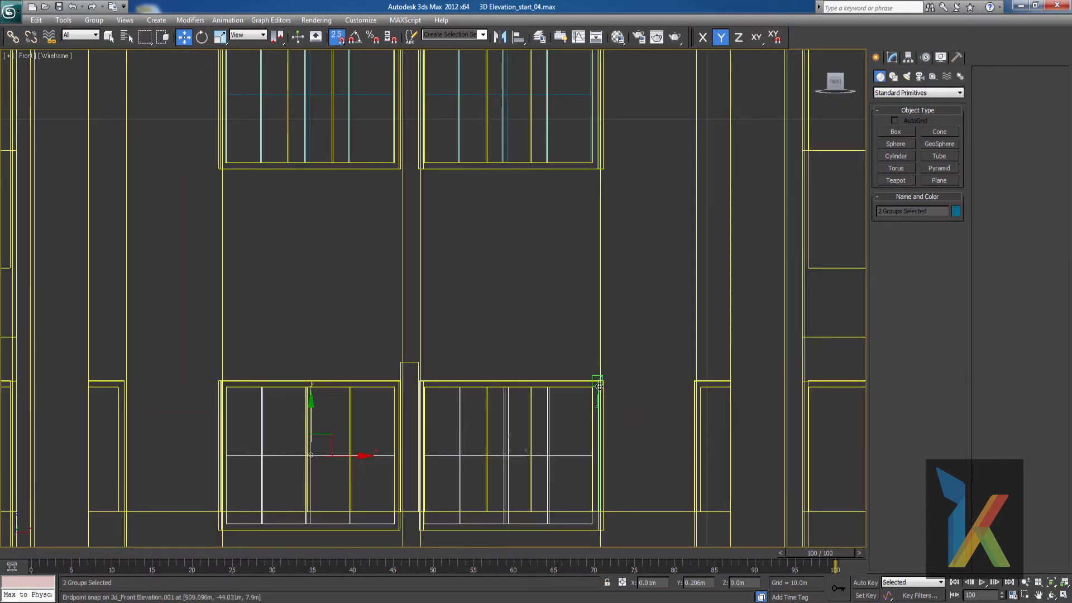
- Copy the window pair as instances down onto the paired openings of the second-lowest floor
{"action": "middle_click_drag", "start_coordinate": [520, 447], "coordinate": [543, 261]}
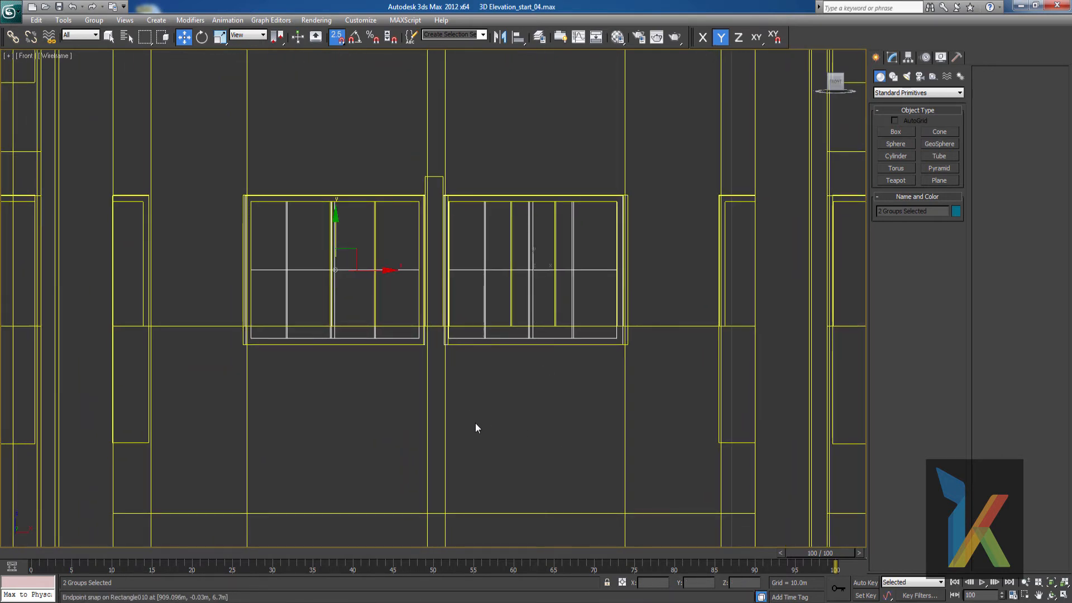
{"action": "scroll", "coordinate": [476, 428], "scroll_direction": "down", "scroll_amount": 3}
{"action": "middle_click_drag", "start_coordinate": [517, 323], "coordinate": [517, 257]}
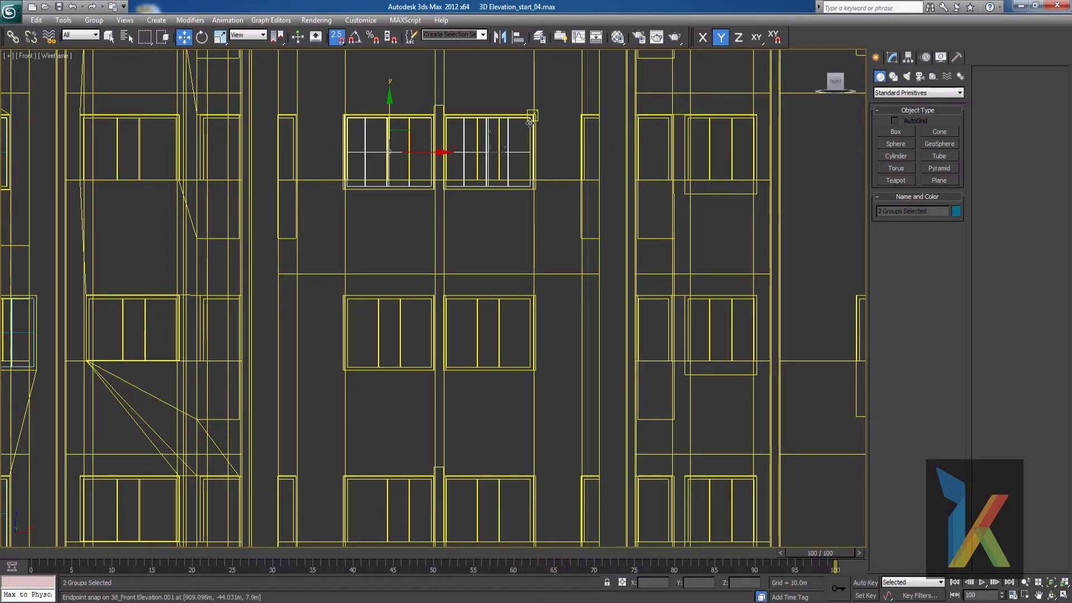
{"action": "left_click_drag", "start_coordinate": [532, 116], "coordinate": [532, 294], "text": "shift"}
{"action": "left_click", "coordinate": [527, 358]}
- Copy the selected window pair down as instances, snapped to the paired openings of the lowest floor
{"action": "middle_click_drag", "start_coordinate": [562, 417], "coordinate": [556, 317]}
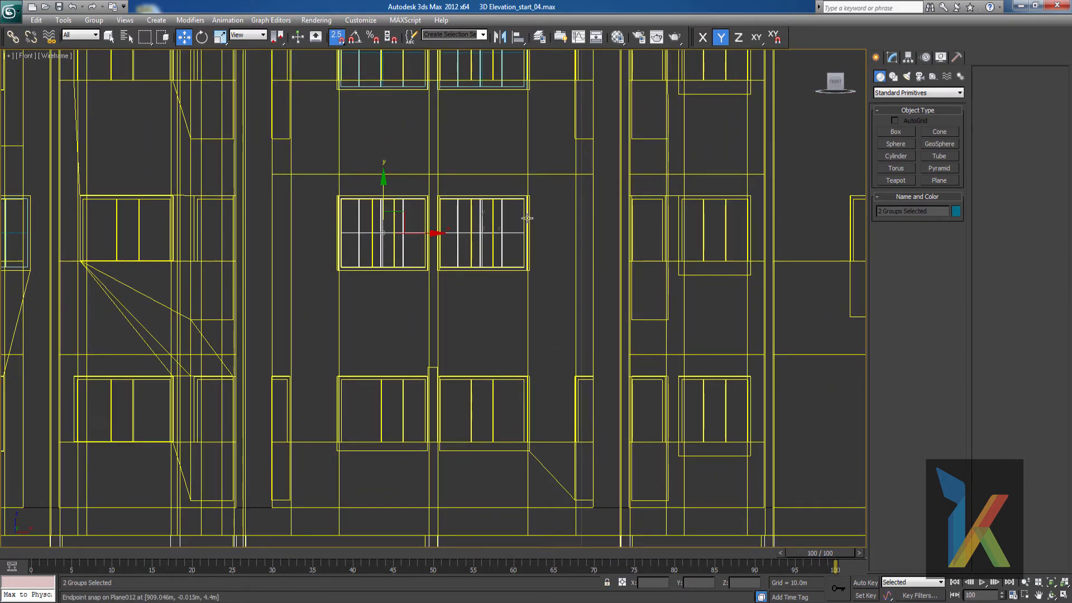
{"action": "mouse_move", "coordinate": [529, 197]}
{"action": "left_mouse_down", "text": "shift"}
{"action": "mouse_move", "coordinate": [520, 393]}
{"action": "mouse_move", "coordinate": [524, 376]}
{"action": "left_mouse_up", "text": "shift"}
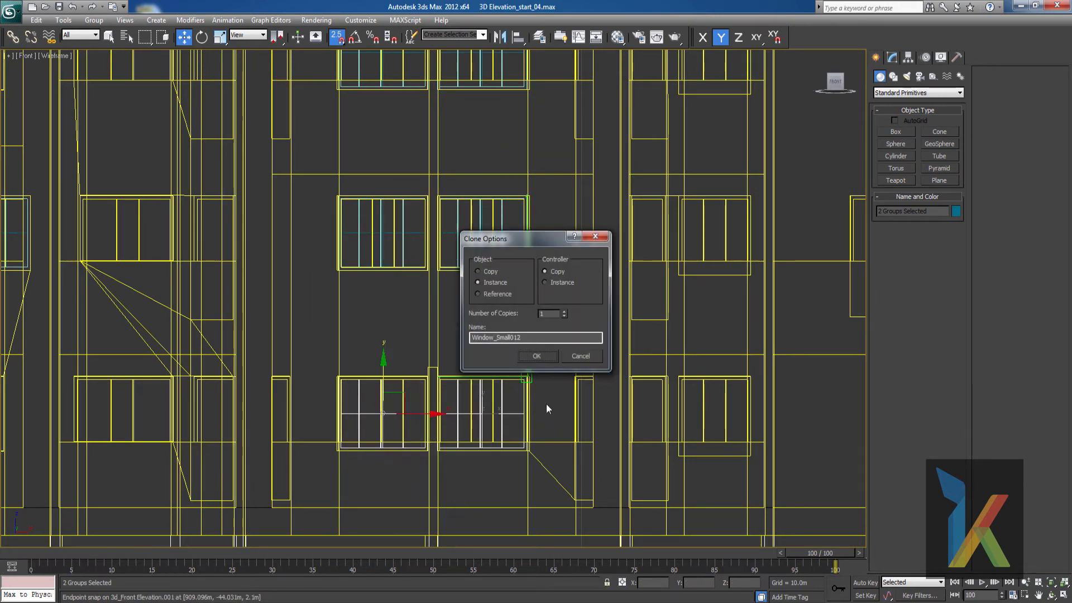
{"action": "left_click", "coordinate": [537, 356]}
{"action": "middle_click_drag", "start_coordinate": [672, 438], "coordinate": [590, 453]}
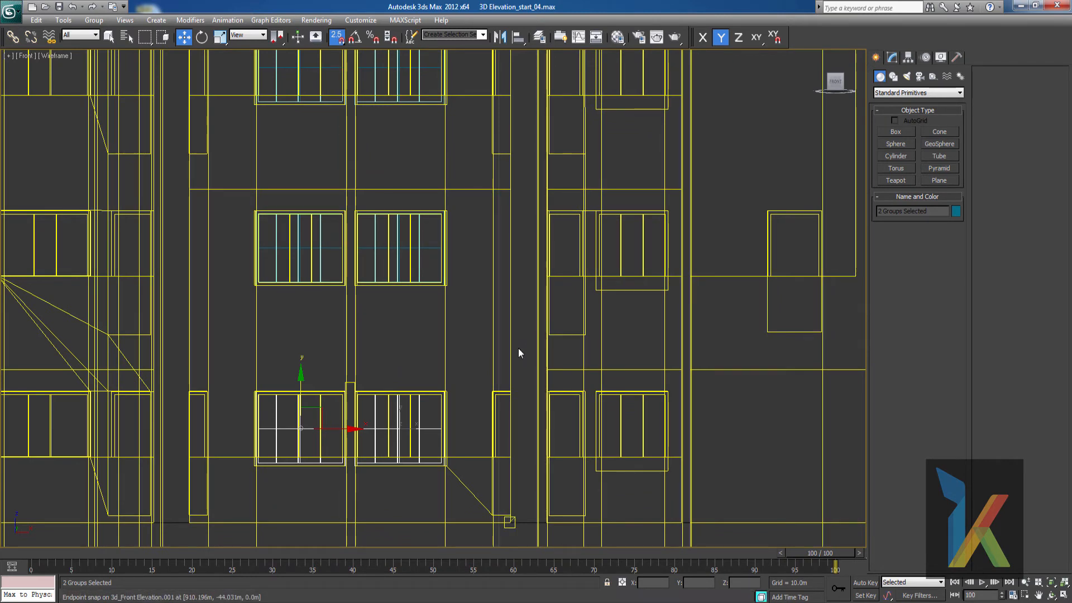
{"action": "middle_click_drag", "start_coordinate": [520, 382], "coordinate": [545, 385]}
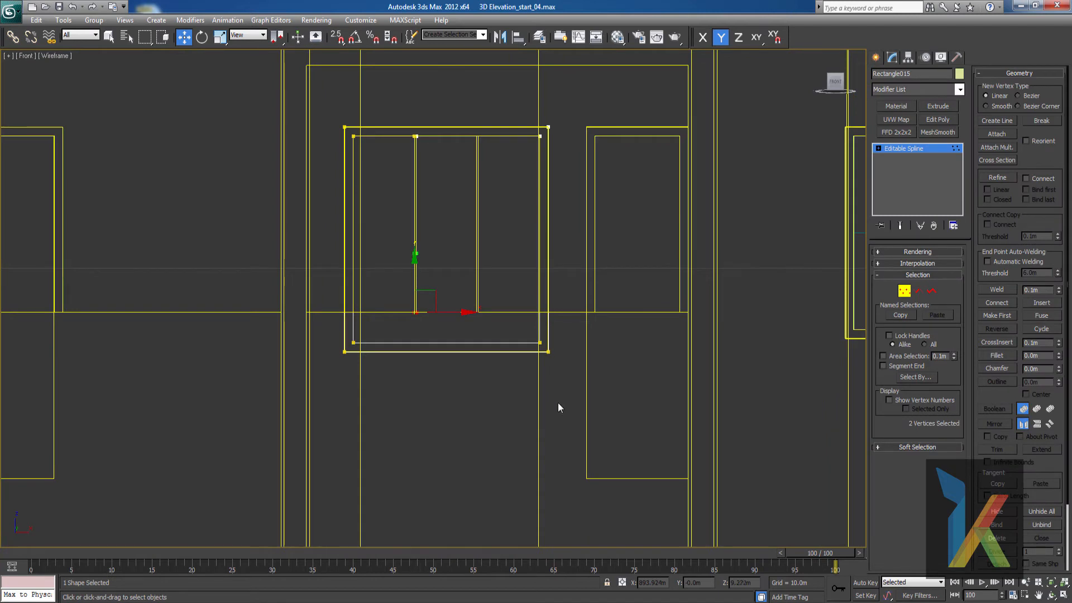
- Move the left mullion's two lower vertices down along Y, close to the inner bottom edge of the narrower window's frame
{"action": "scroll", "coordinate": [563, 406], "scroll_direction": "down", "scroll_amount": 3}
{"action": "scroll", "coordinate": [603, 416], "scroll_direction": "down", "scroll_amount": 2}
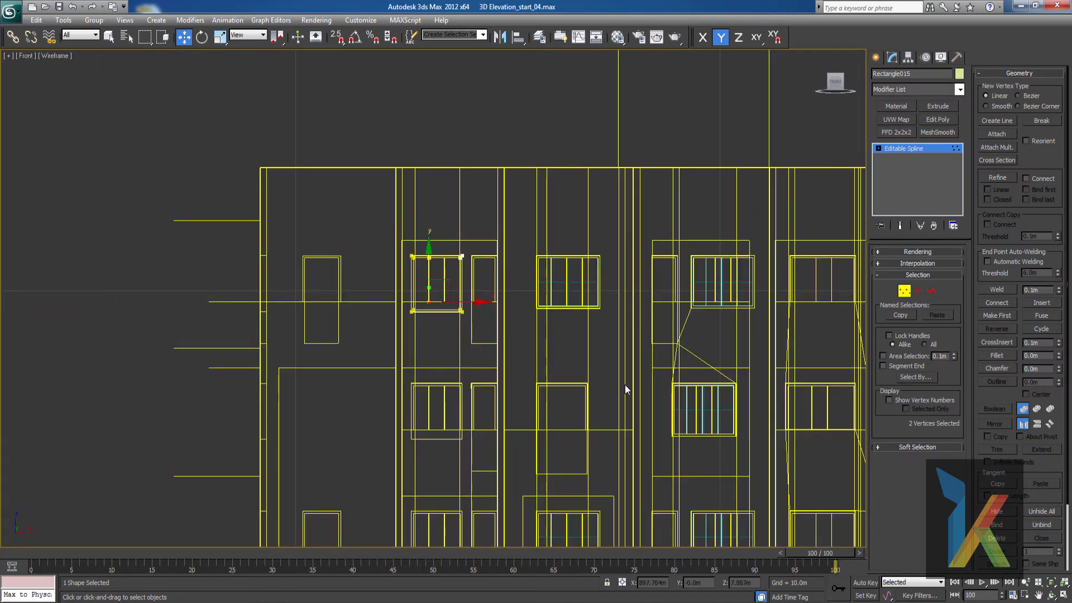
{"action": "scroll", "coordinate": [486, 338], "scroll_direction": "up", "scroll_amount": 7}
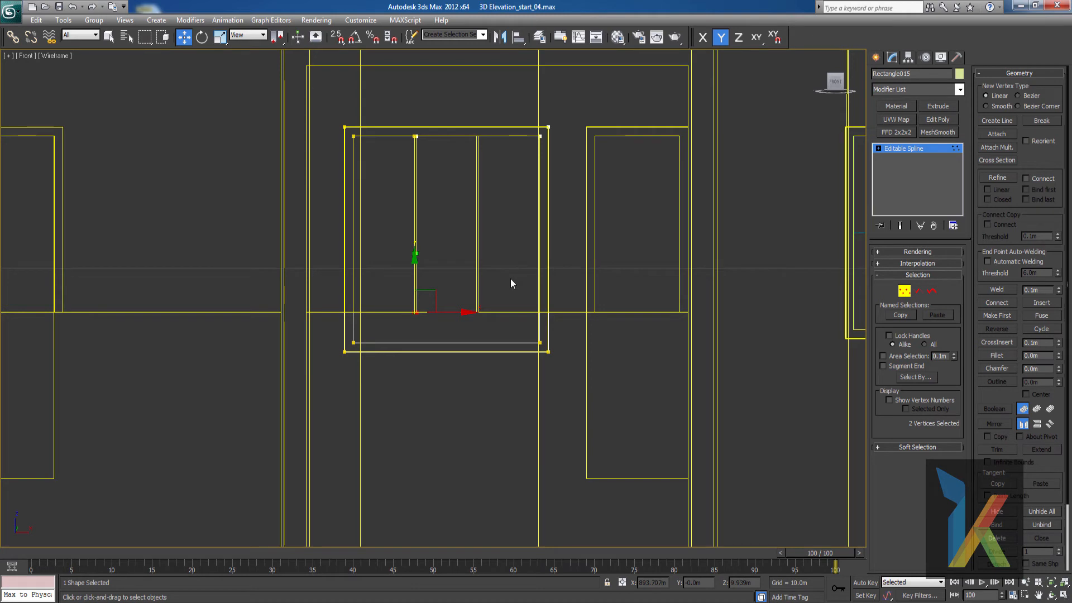
{"action": "scroll", "coordinate": [488, 311], "scroll_direction": "up", "scroll_amount": 2}
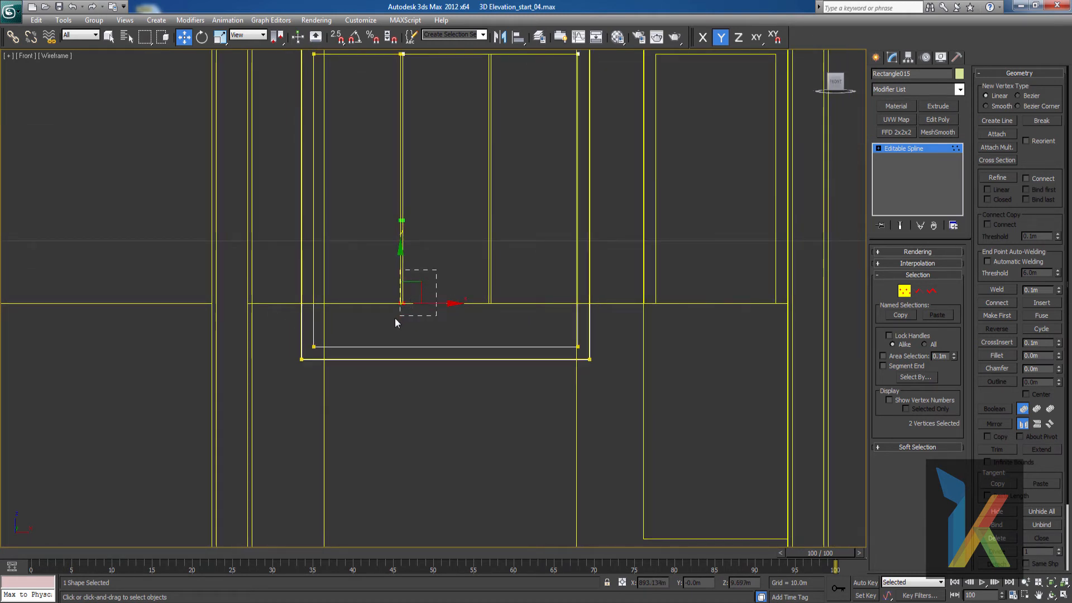
{"action": "scroll", "coordinate": [400, 296], "scroll_direction": "up", "scroll_amount": 2}
{"action": "middle_click_drag", "start_coordinate": [445, 230], "coordinate": [446, 230]}
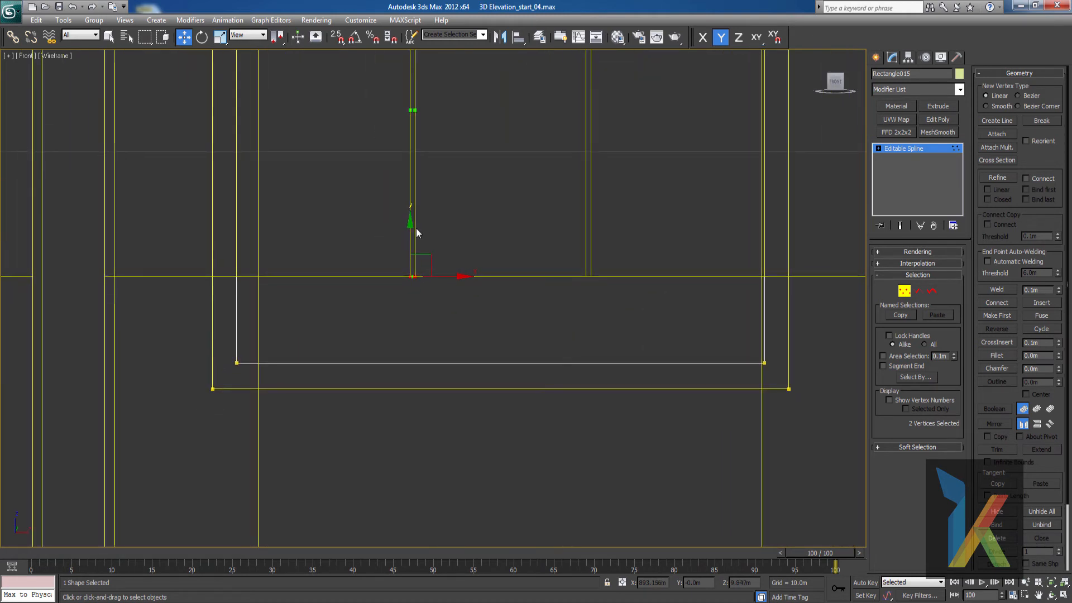
{"action": "left_click_drag", "start_coordinate": [409, 231], "coordinate": [406, 301]}
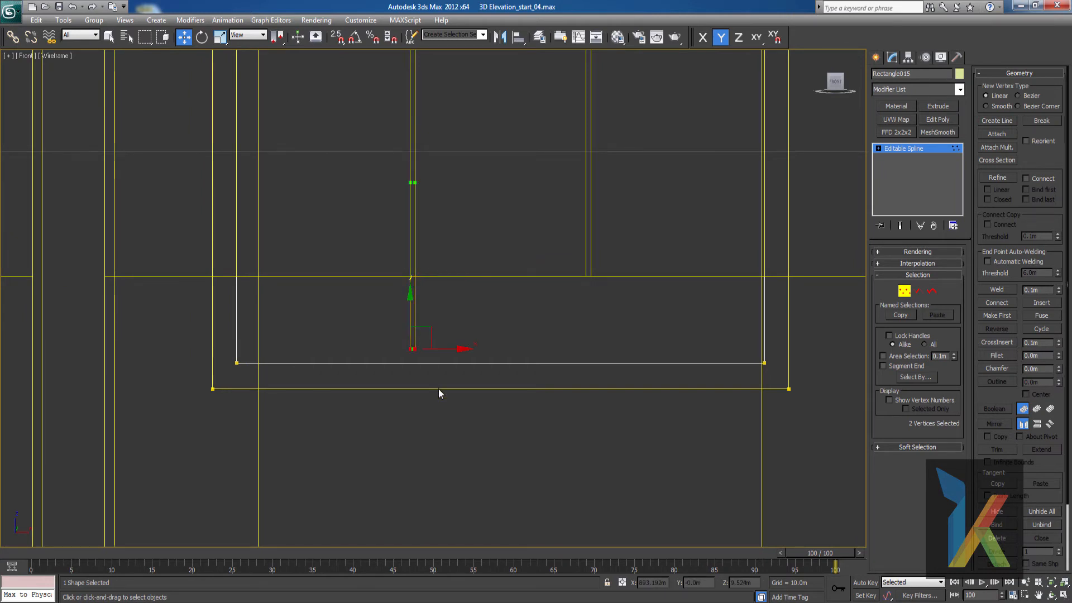
- Lower the mullion's bottom vertices along Y until they sit exactly on the frame's inner bottom edge
{"action": "scroll", "coordinate": [440, 395], "scroll_direction": "up", "scroll_amount": 3}
{"action": "middle_click_drag", "start_coordinate": [456, 353], "coordinate": [544, 158]}
{"action": "scroll", "coordinate": [515, 236], "scroll_direction": "up", "scroll_amount": 2}
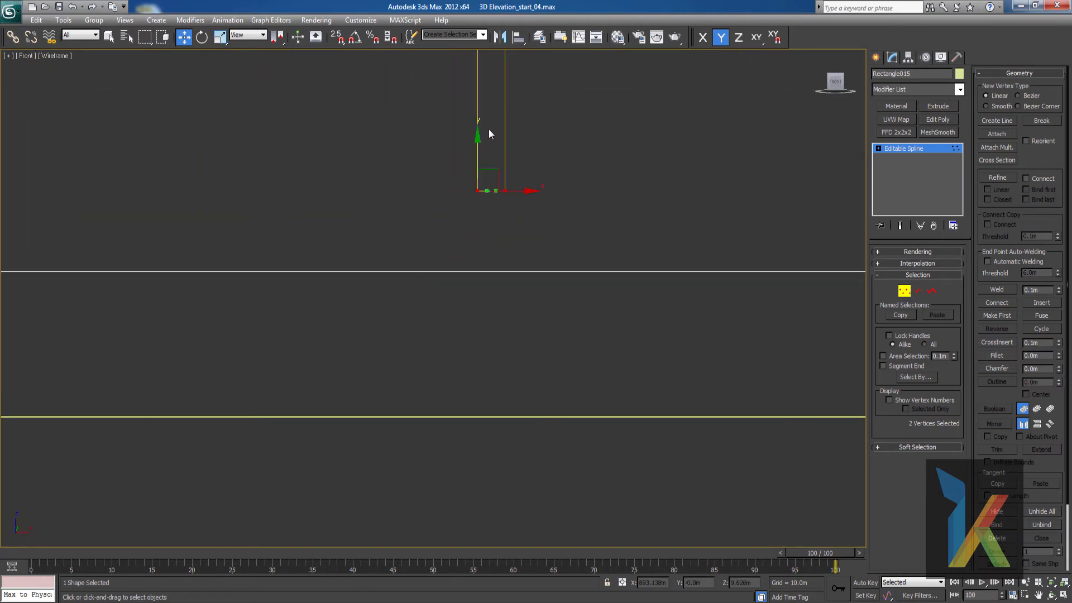
{"action": "left_click_drag", "start_coordinate": [478, 137], "coordinate": [477, 158]}
{"action": "left_click_drag", "start_coordinate": [480, 205], "coordinate": [480, 211]}
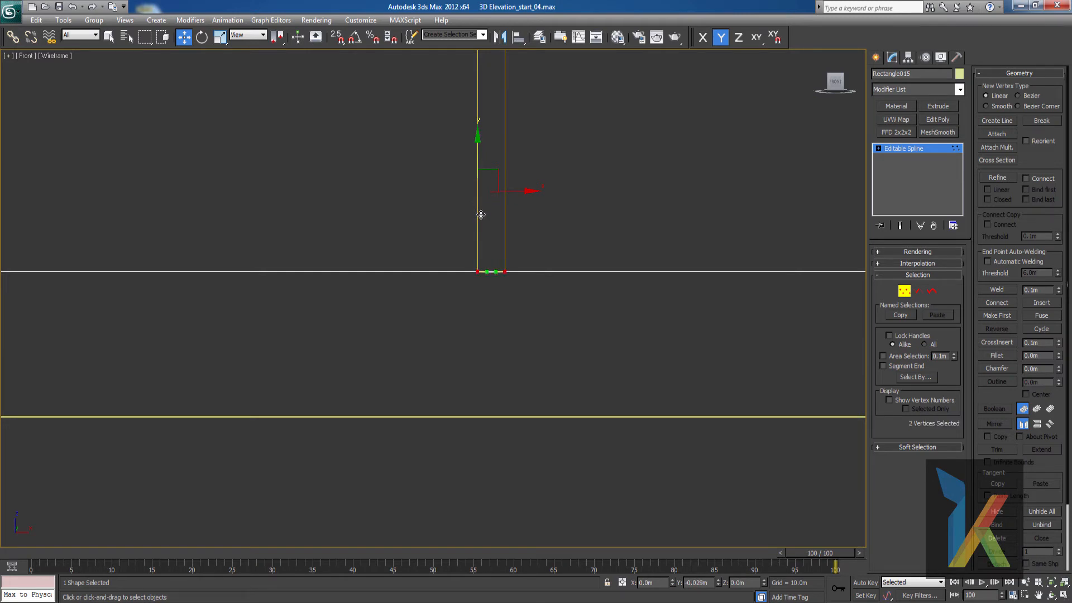
{"action": "scroll", "coordinate": [526, 235], "scroll_direction": "down", "scroll_amount": 5}
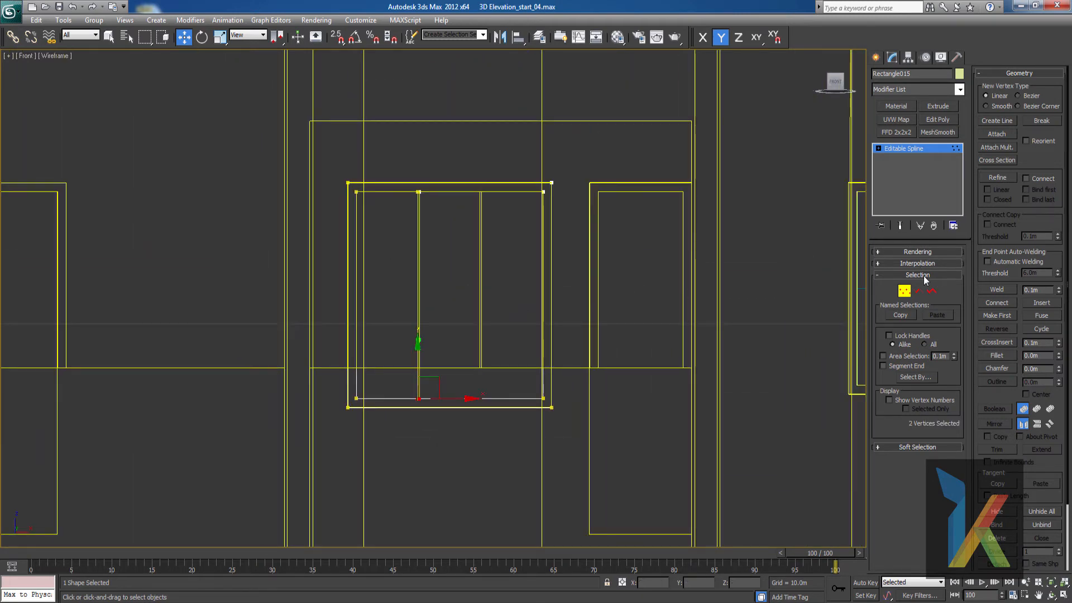
- Select the left mullion as a spline sub-object and set the move constraint to the XY plane
{"action": "left_click", "coordinate": [931, 290]}
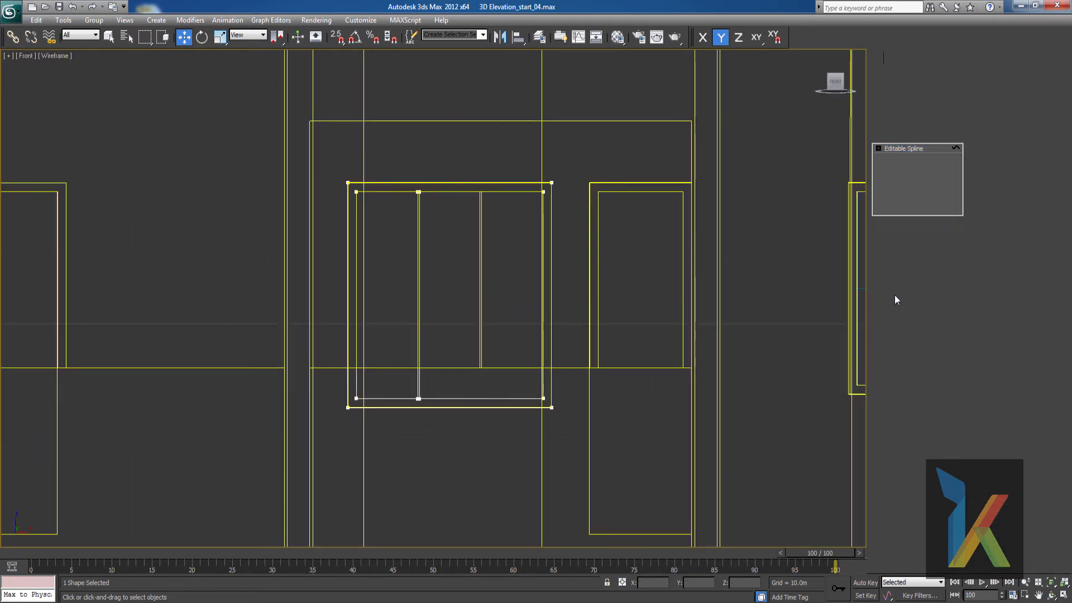
{"action": "left_click", "coordinate": [415, 282]}
{"action": "scroll", "coordinate": [432, 298], "scroll_direction": "up", "scroll_amount": 4}
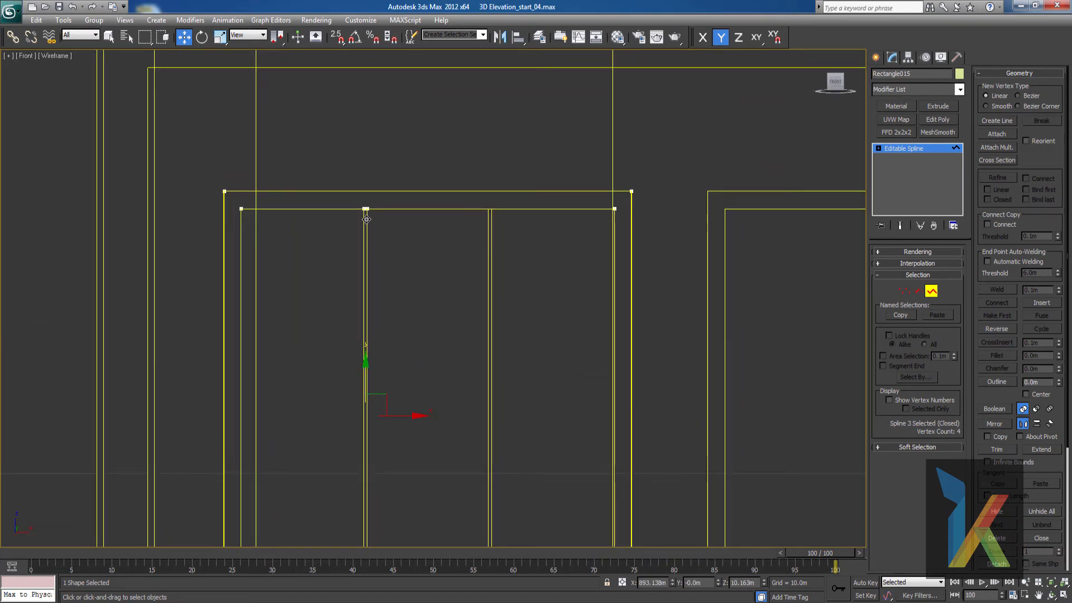
{"action": "left_click", "coordinate": [366, 217]}
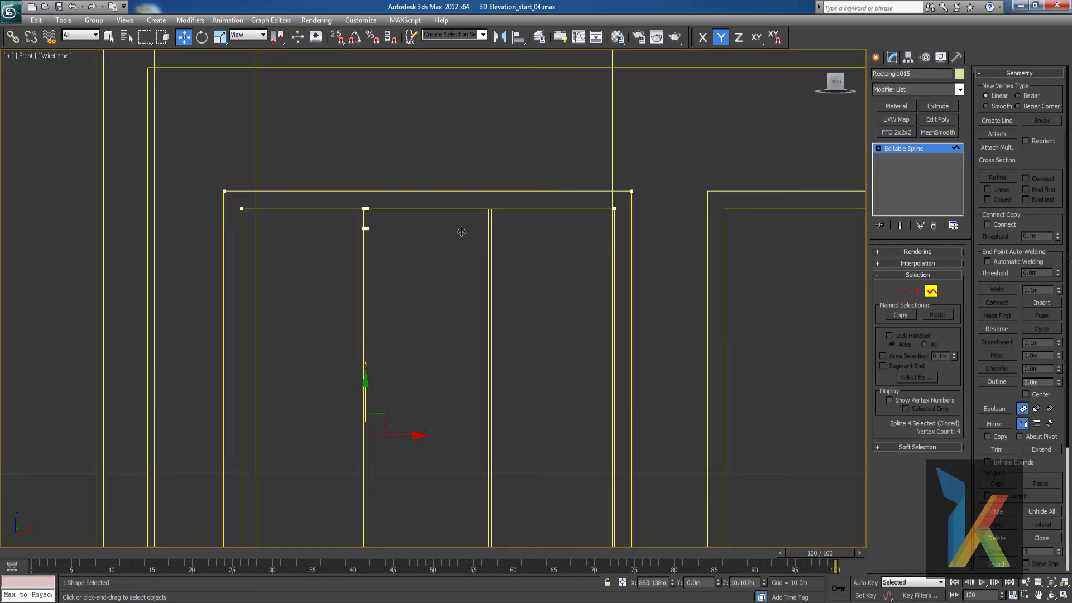
{"action": "key", "text": "ctrl+z"}
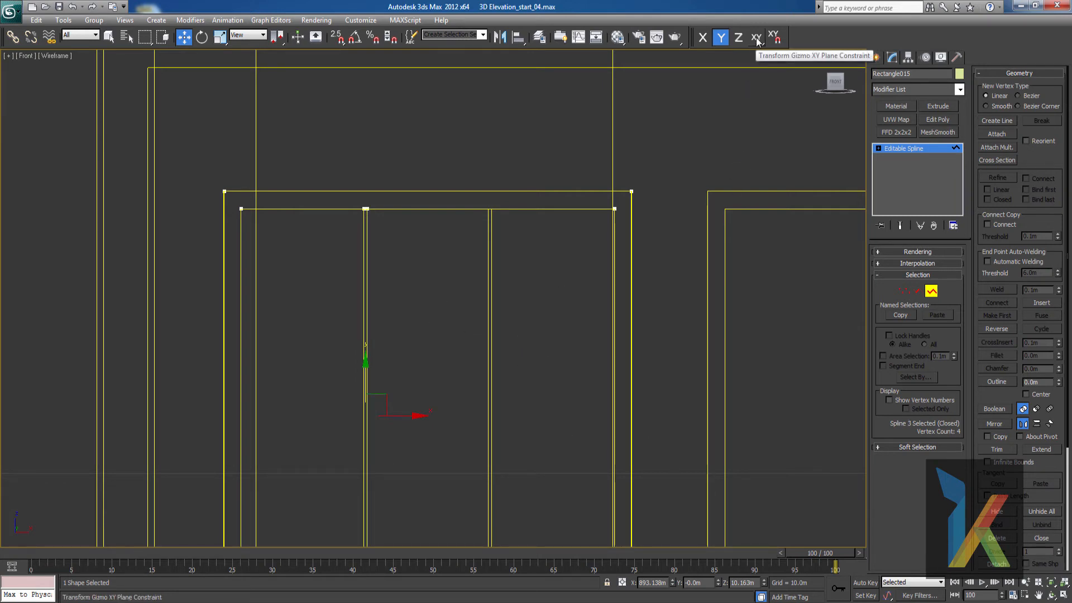
{"action": "left_click", "coordinate": [757, 38]}
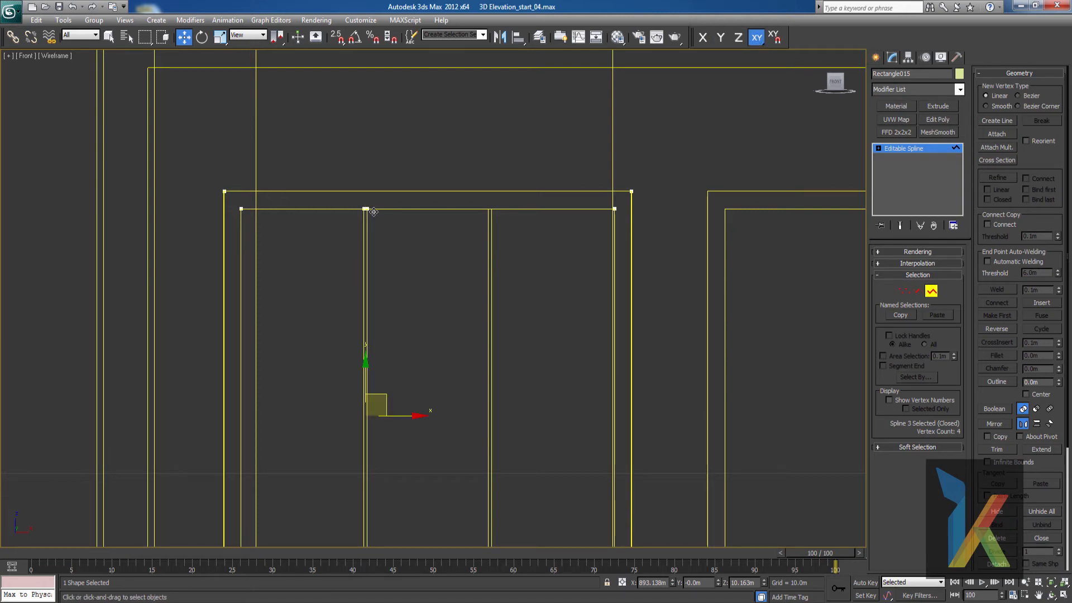
- Copy the left mullion spline with snapping on, placing it exactly at the right mullion's position in the frame
{"action": "left_click_drag", "start_coordinate": [373, 212], "coordinate": [484, 212], "text": "shift"}
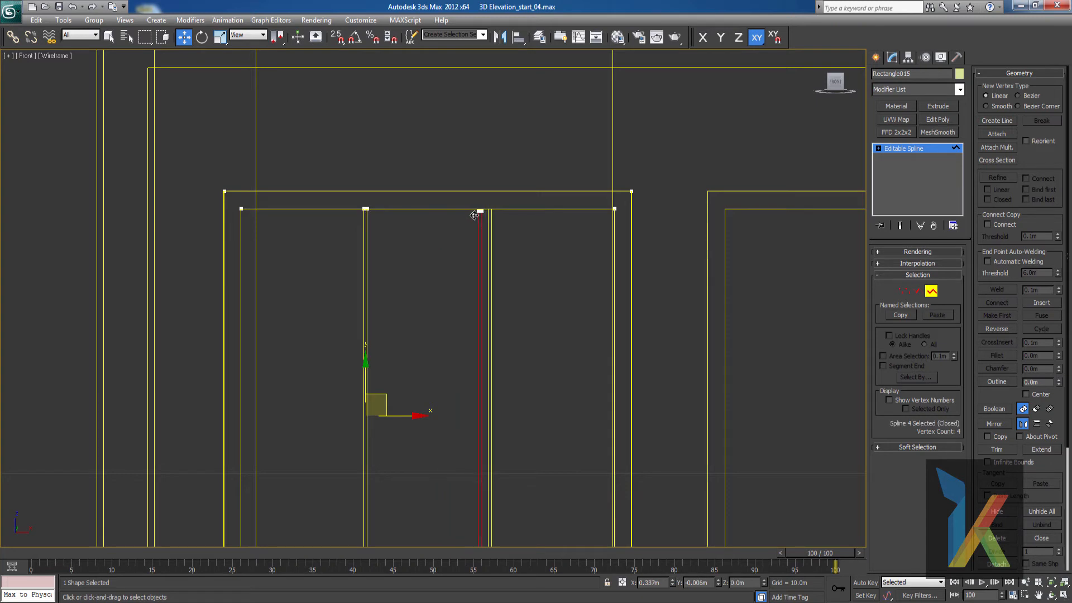
{"action": "key", "text": "ctrl+z"}
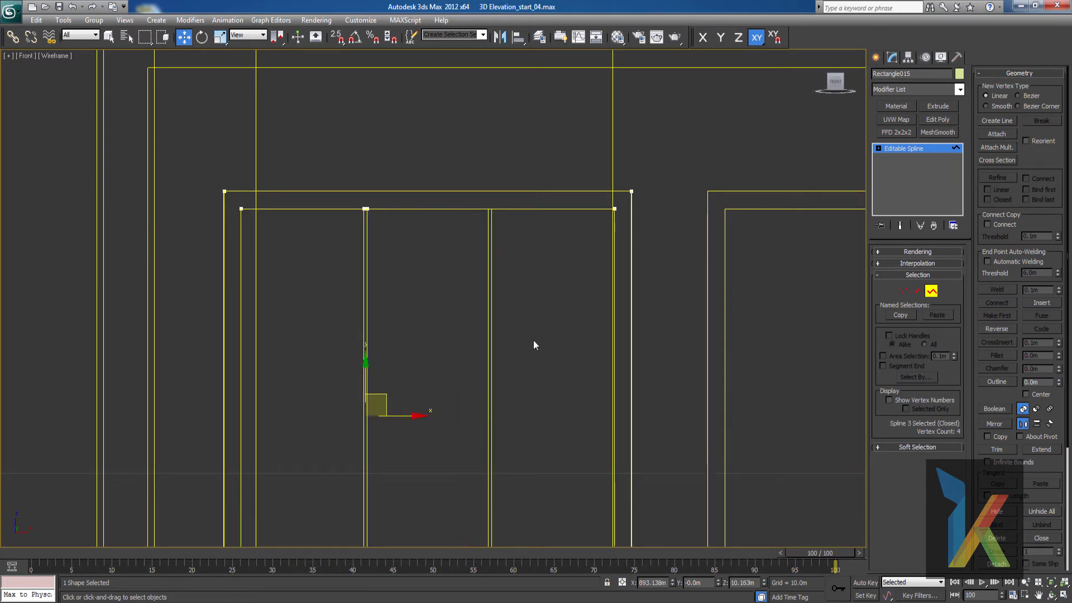
{"action": "key", "text": "s"}
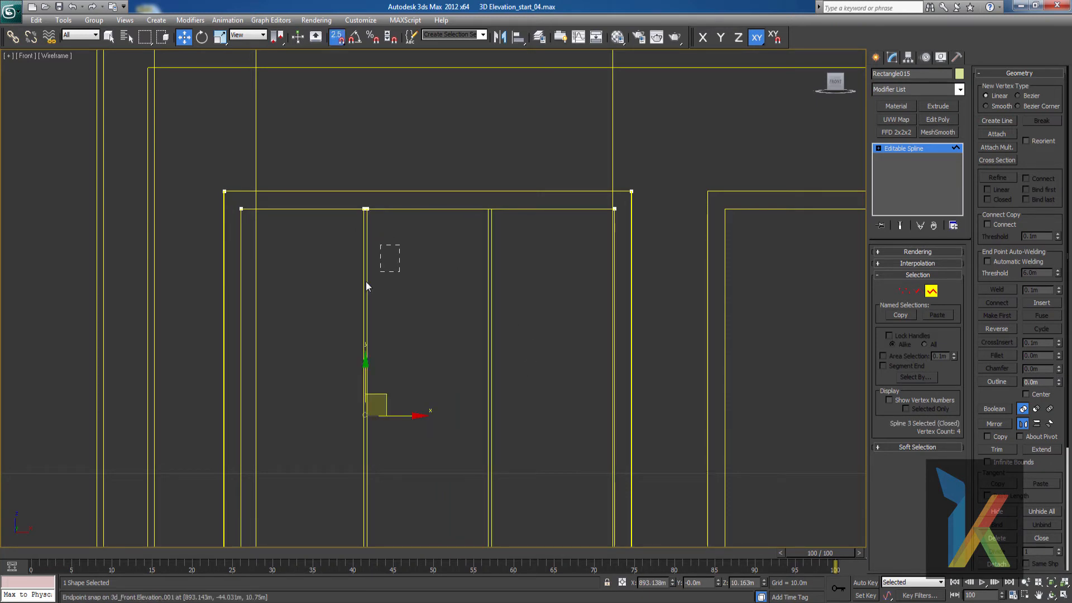
{"action": "left_click_drag", "start_coordinate": [365, 208], "coordinate": [490, 209], "text": "shift"}
{"action": "scroll", "coordinate": [631, 354], "scroll_direction": "down", "scroll_amount": 5}
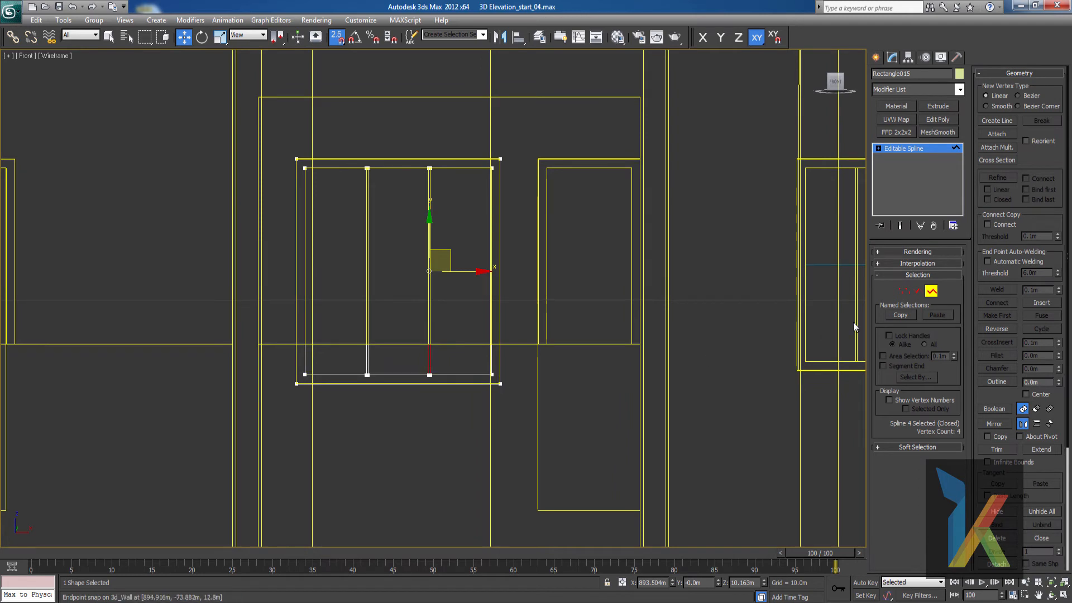
{"action": "scroll", "coordinate": [849, 313], "scroll_direction": "down", "scroll_amount": 2}
{"action": "scroll", "coordinate": [696, 345], "scroll_direction": "down", "scroll_amount": 4}
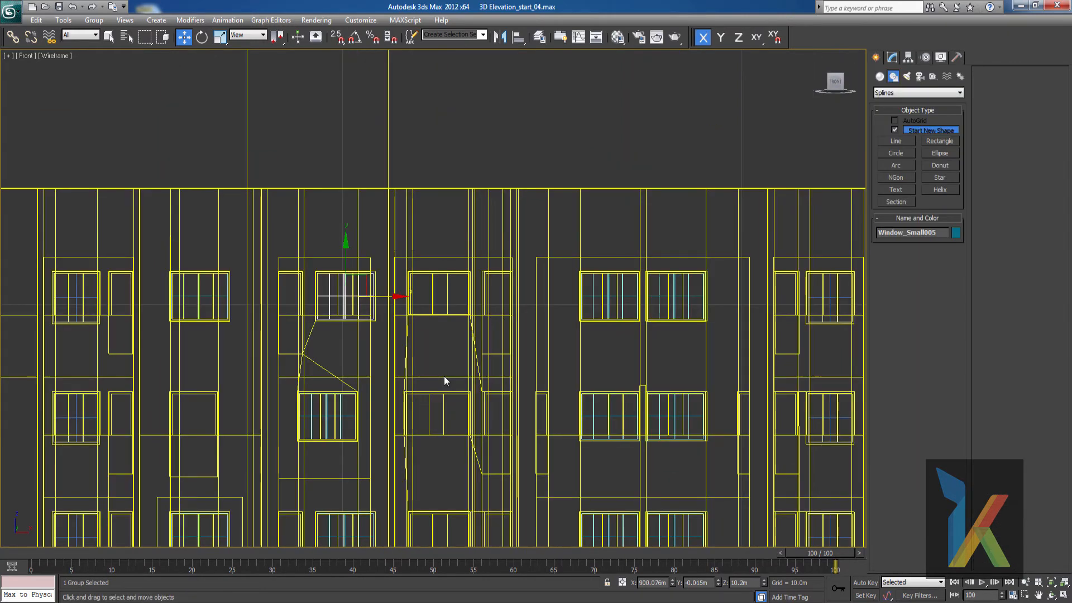
- Copy the selected top-floor Window_Small group along X as one instance into the slightly wider opening beside it
{"action": "middle_click_drag", "start_coordinate": [629, 390], "coordinate": [611, 266]}
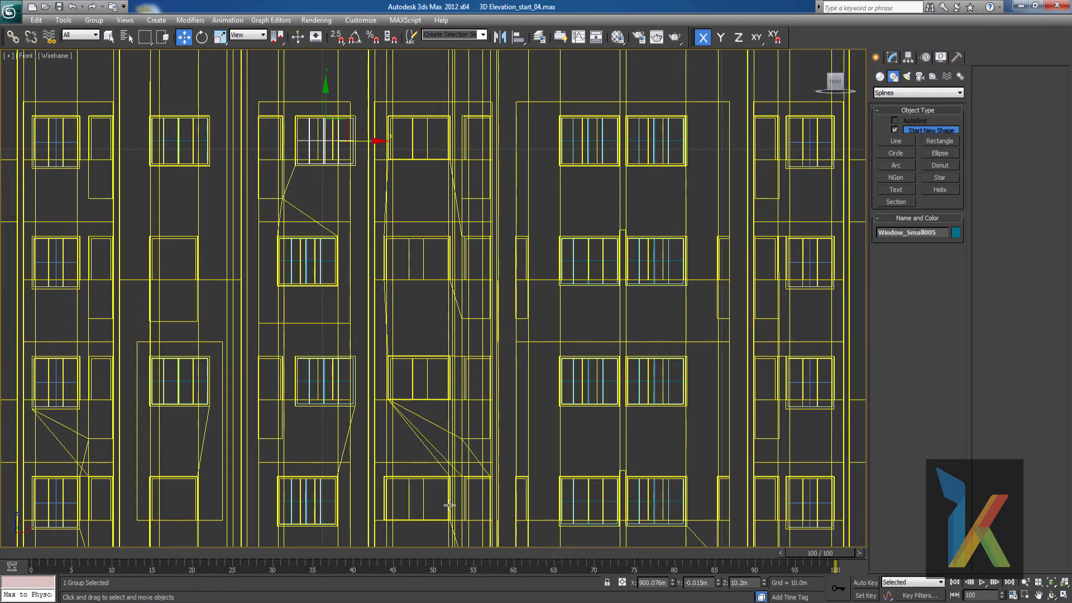
{"action": "scroll", "coordinate": [433, 187], "scroll_direction": "up", "scroll_amount": 5}
{"action": "middle_click_drag", "start_coordinate": [470, 219], "coordinate": [470, 410]}
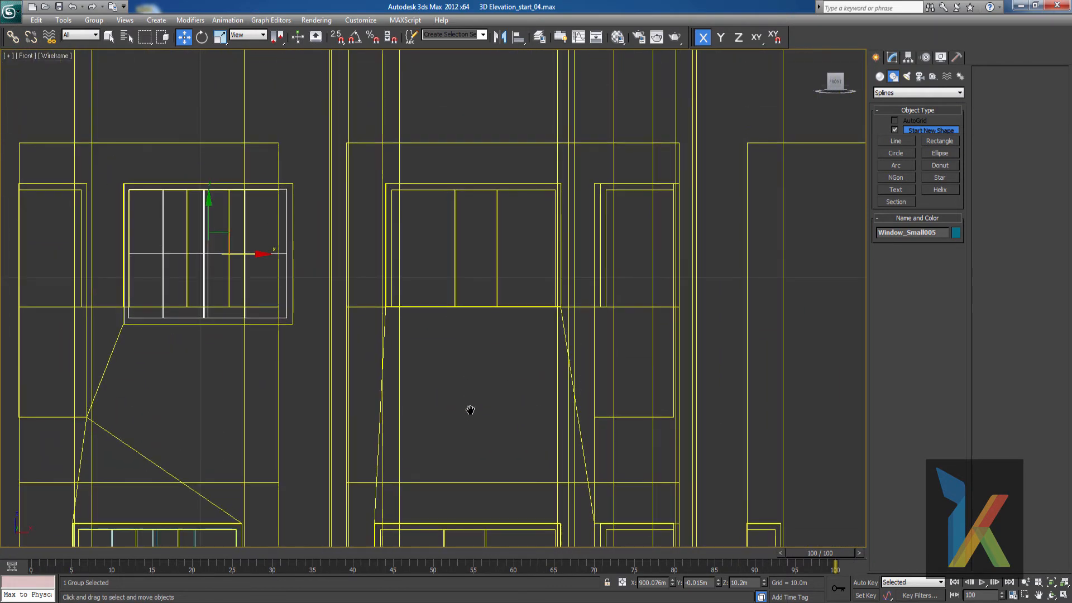
{"action": "left_click", "coordinate": [300, 166]}
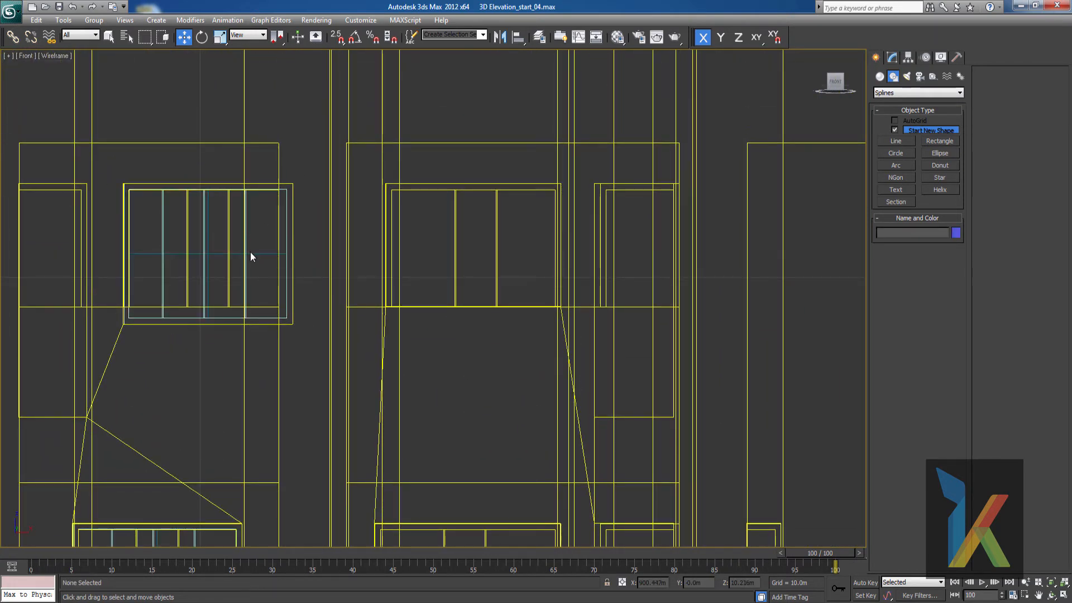
{"action": "left_click", "coordinate": [250, 253]}
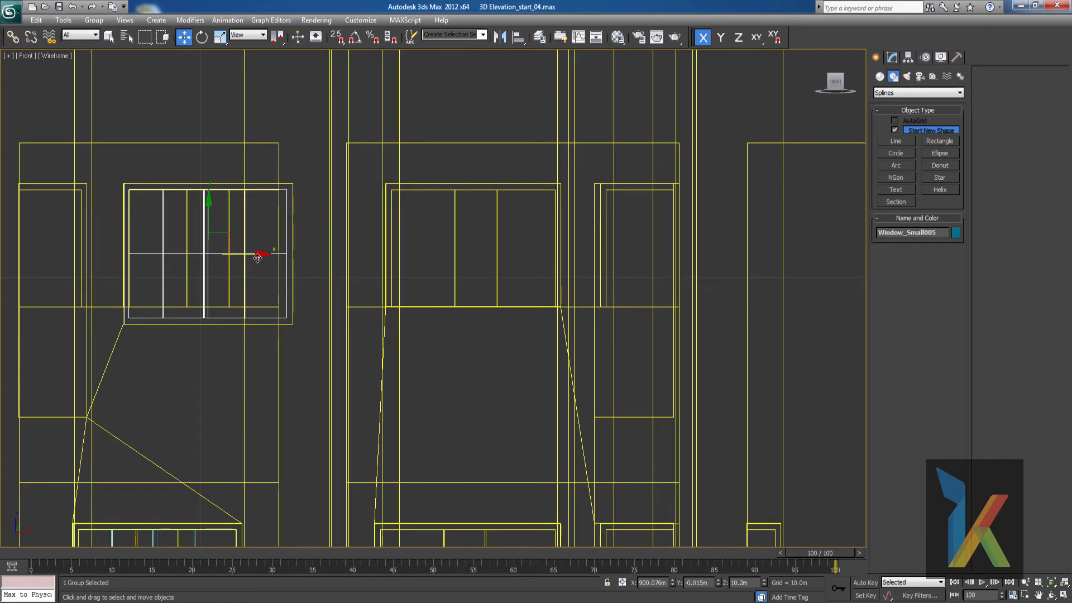
{"action": "left_click_drag", "start_coordinate": [258, 258], "coordinate": [529, 258], "text": "shift"}
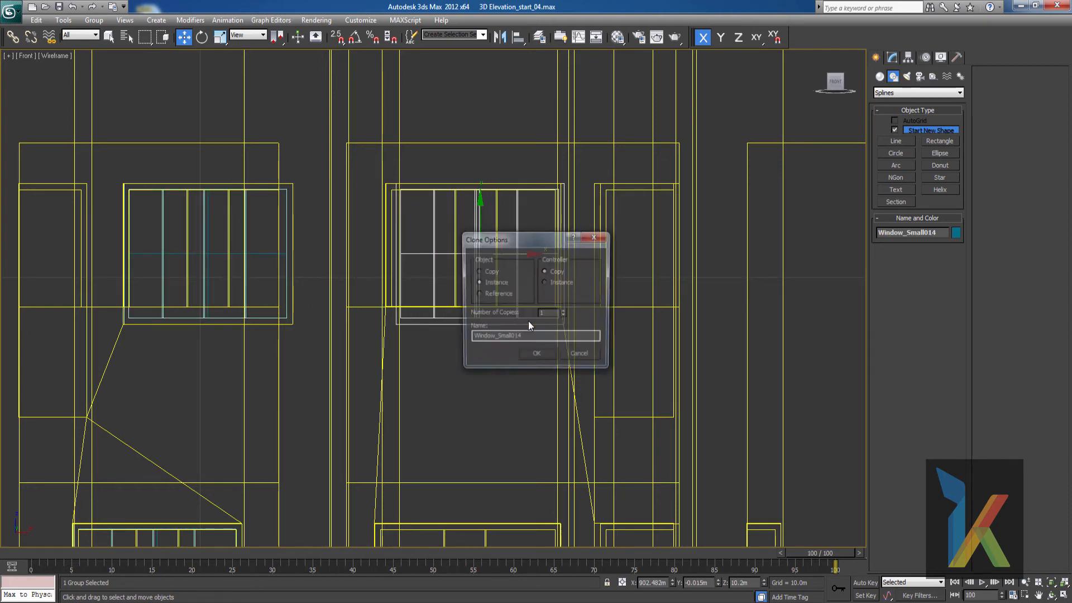
{"action": "left_click", "coordinate": [529, 353]}
- Lock the selection and snap the copied window's upper-left corner along X to the opening's left edge
{"action": "scroll", "coordinate": [469, 287], "scroll_direction": "up", "scroll_amount": 6}
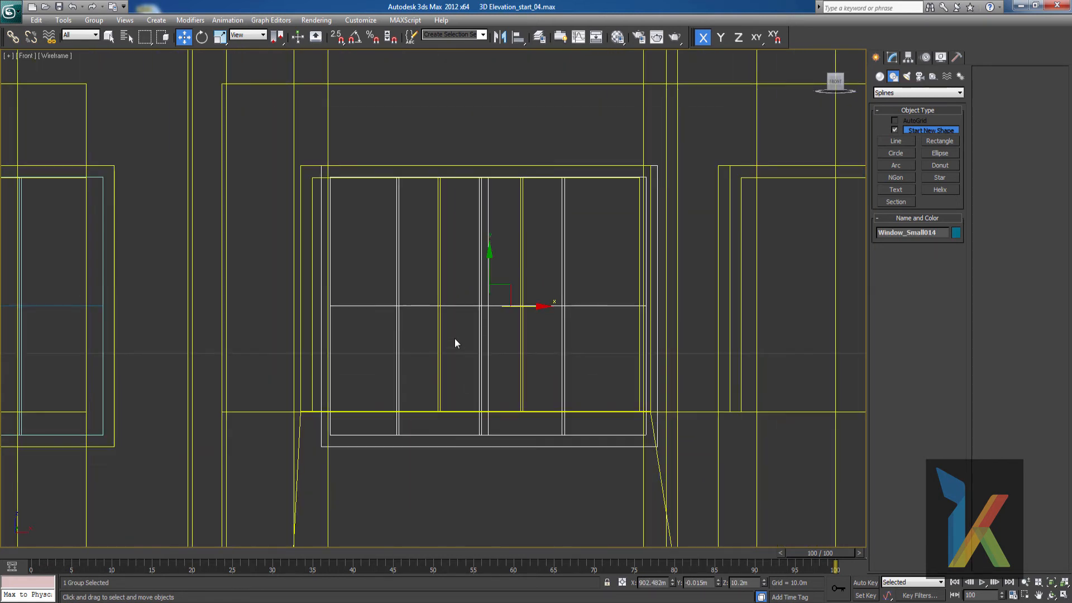
{"action": "scroll", "coordinate": [354, 199], "scroll_direction": "up", "scroll_amount": 4}
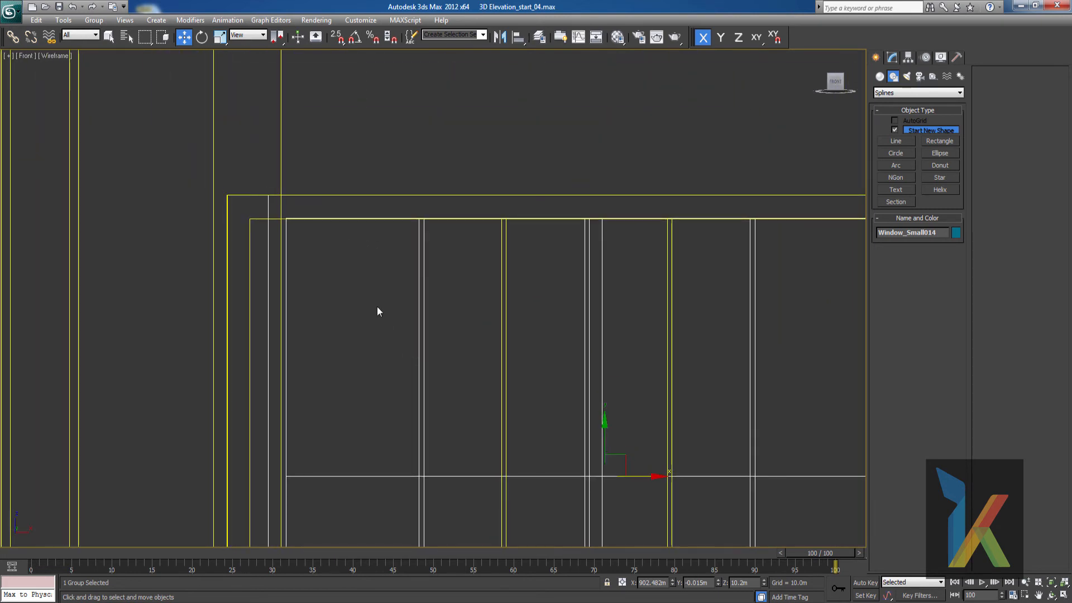
{"action": "key", "text": "s"}
{"action": "key", "text": "space"}
{"action": "left_click_drag", "start_coordinate": [268, 196], "coordinate": [227, 196]}
{"action": "scroll", "coordinate": [402, 279], "scroll_direction": "down", "scroll_amount": 4}
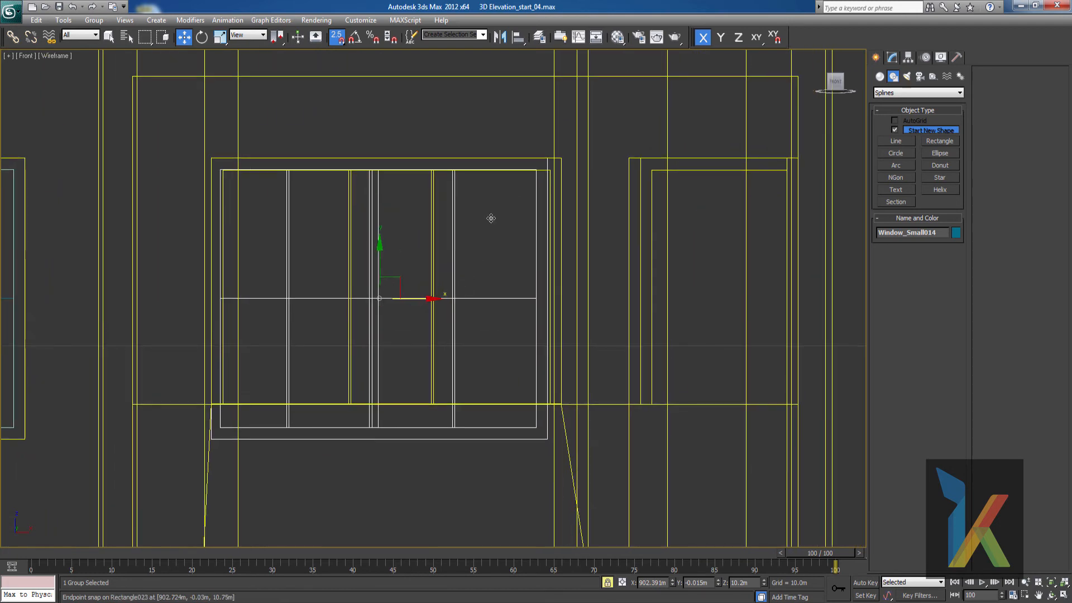
- Apply an FFD 2x2x2 modifier to the copied window and make its items unique with respect to each other
{"action": "left_click", "coordinate": [892, 58]}
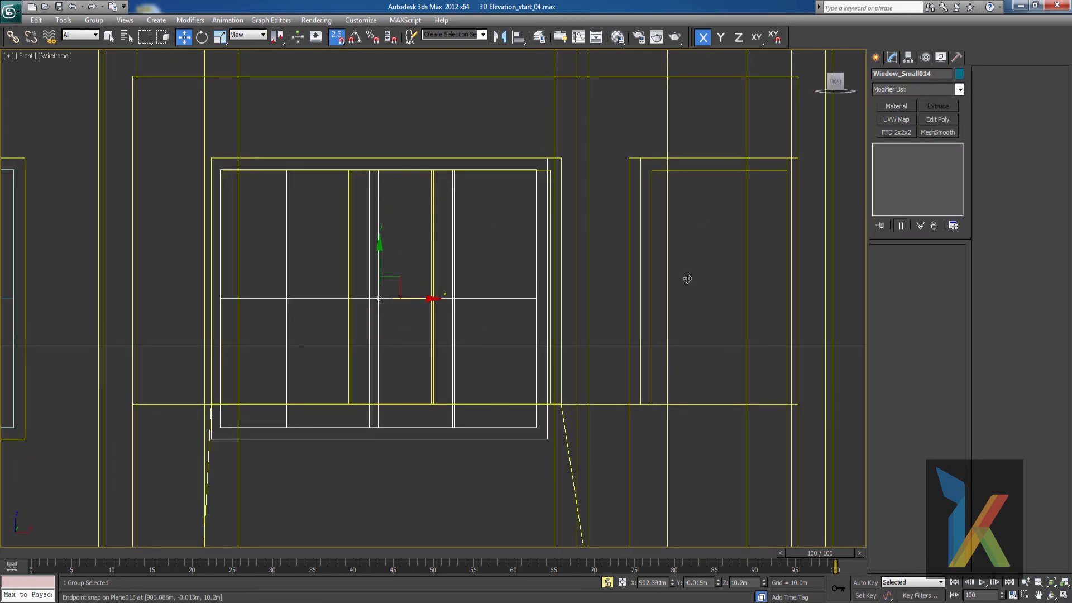
{"action": "left_click", "coordinate": [902, 85]}
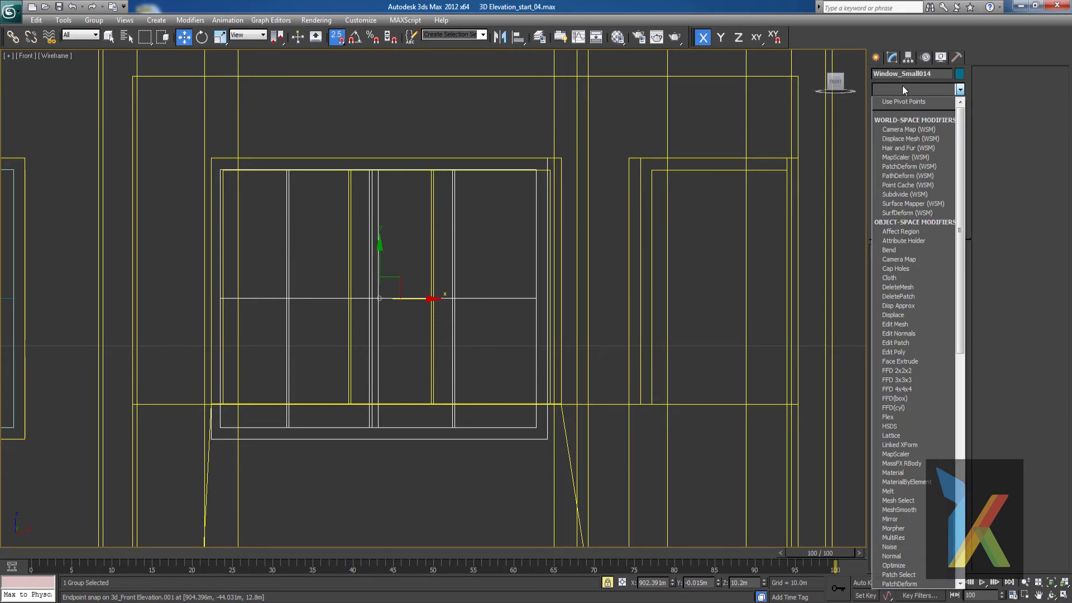
{"action": "left_click", "coordinate": [902, 85]}
{"action": "left_click", "coordinate": [895, 132]}
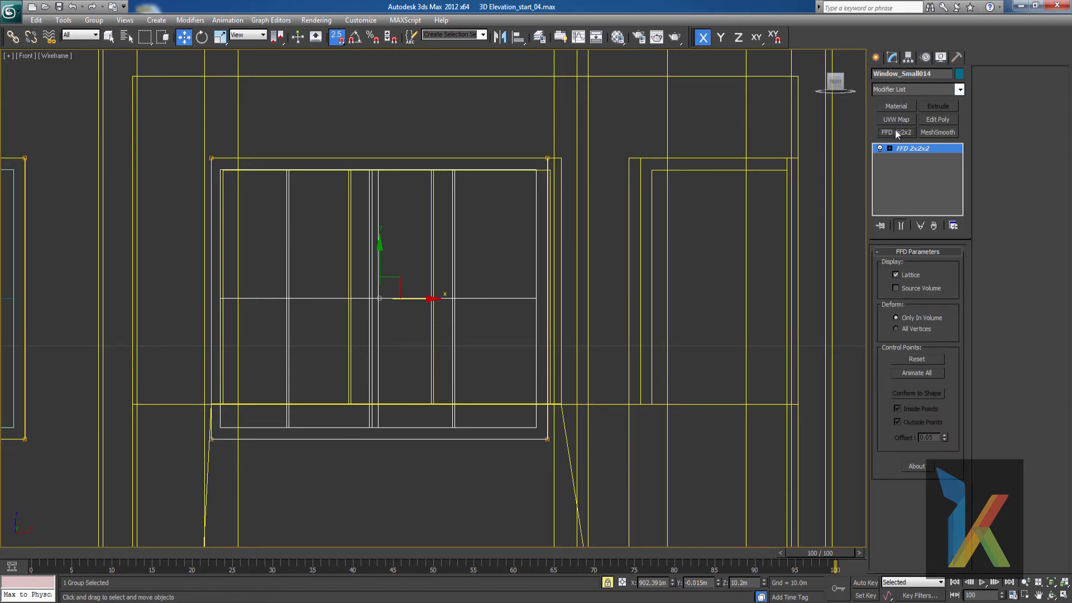
{"action": "left_click", "coordinate": [918, 227]}
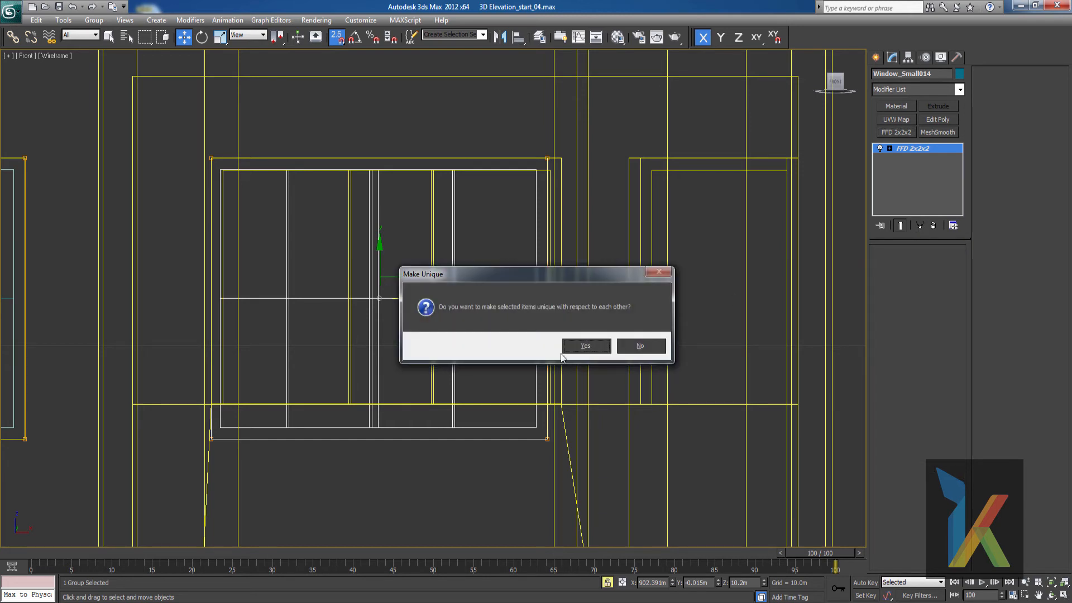
{"action": "left_click", "coordinate": [578, 349]}
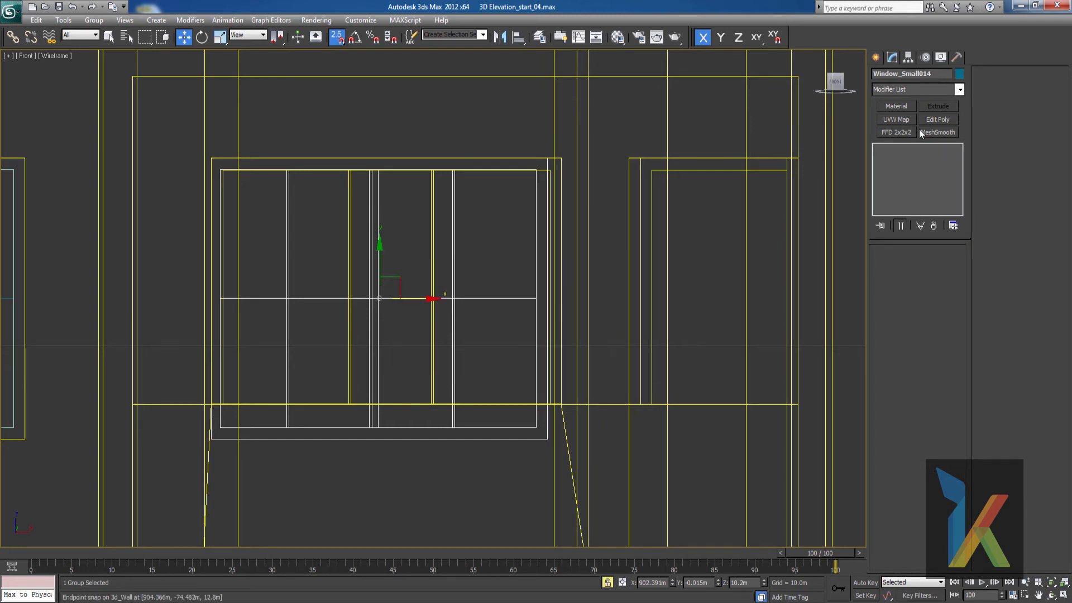
- Try an FFD 2x2x2 modifier on the instanced window, making it unique without separating its items from each other
{"action": "left_click", "coordinate": [875, 57]}
{"action": "left_click", "coordinate": [891, 57]}
{"action": "left_click", "coordinate": [911, 93]}
{"action": "key", "text": "f"}
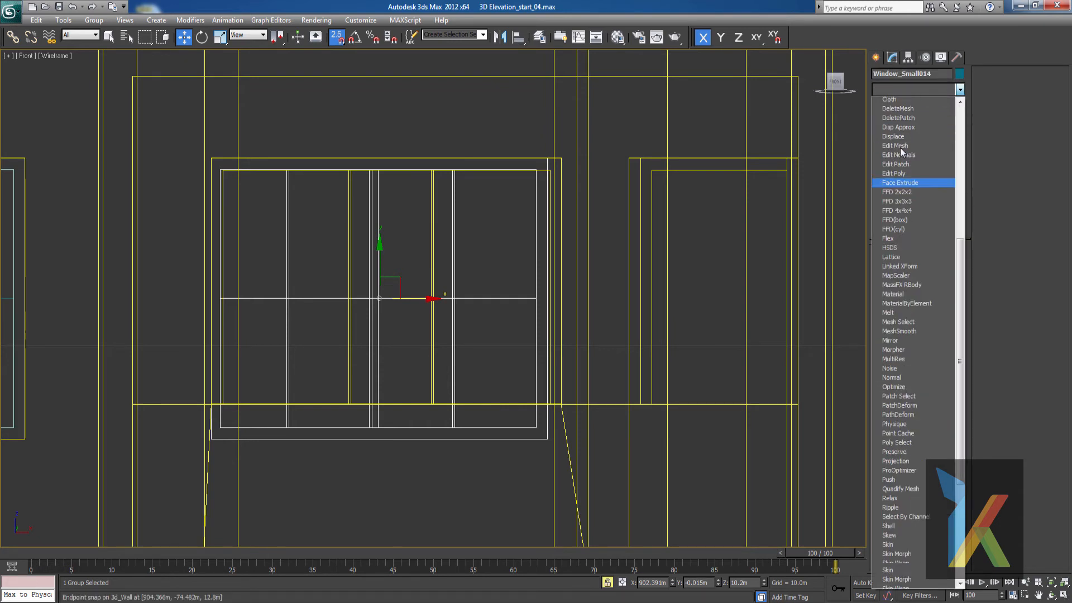
{"action": "left_click", "coordinate": [898, 111]}
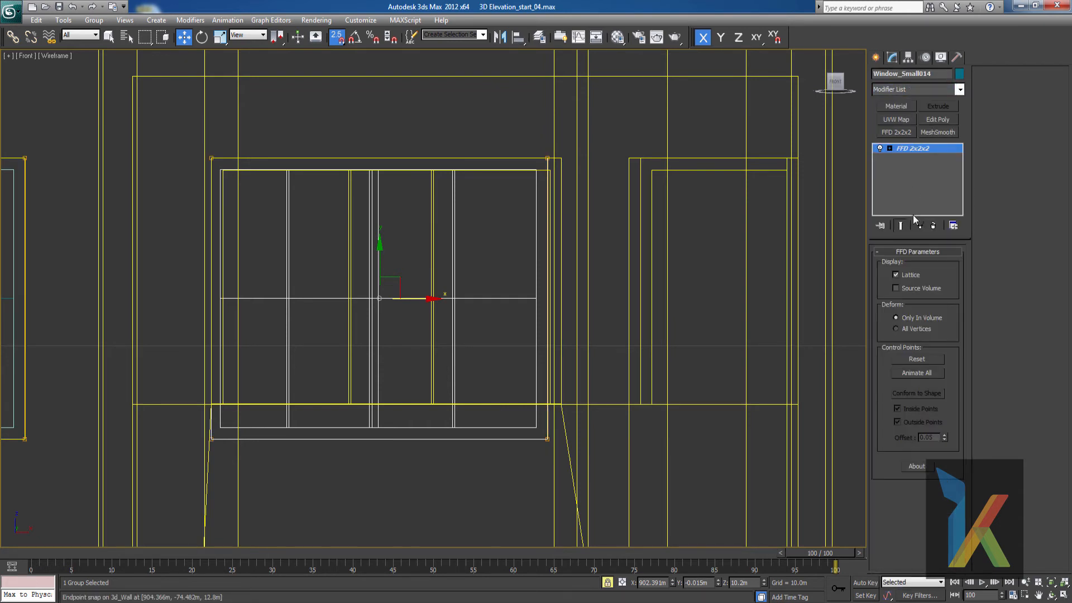
{"action": "left_click", "coordinate": [920, 225]}
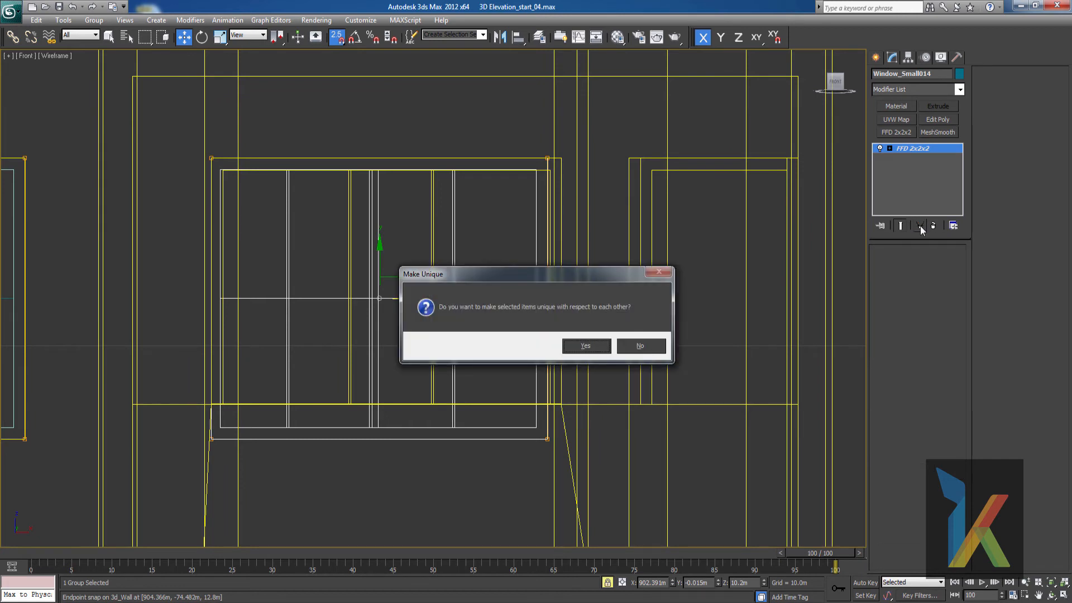
{"action": "left_click", "coordinate": [621, 350]}
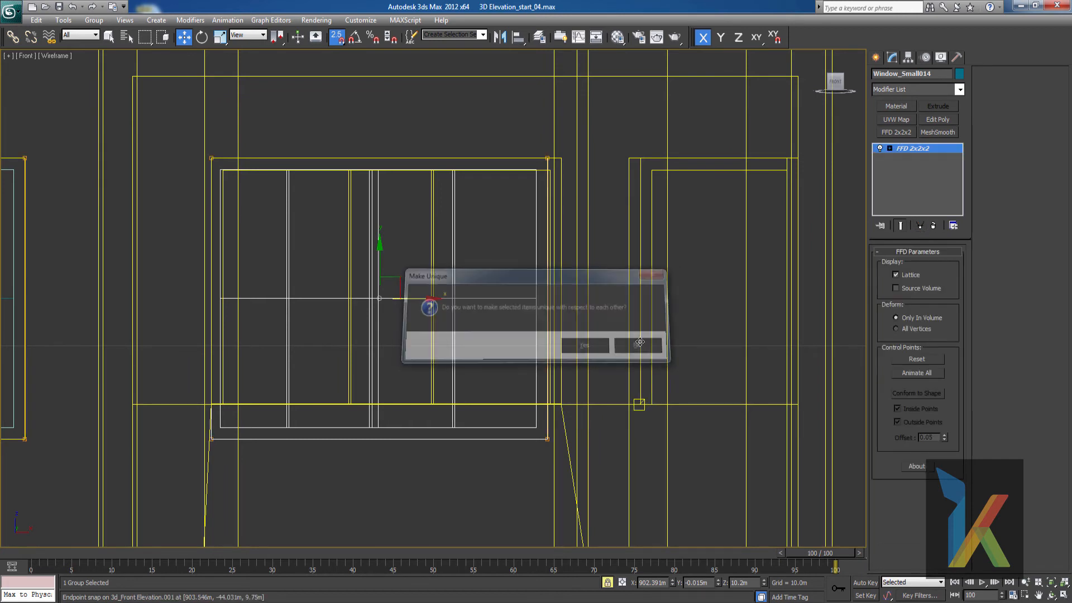
- Delete the instanced window and clone the neighbouring Window_Small along X into the wider opening as one independent copy
{"action": "left_click", "coordinate": [876, 57]}
{"action": "key", "text": "Delete"}
{"action": "middle_click_drag", "start_coordinate": [531, 262], "coordinate": [882, 246]}
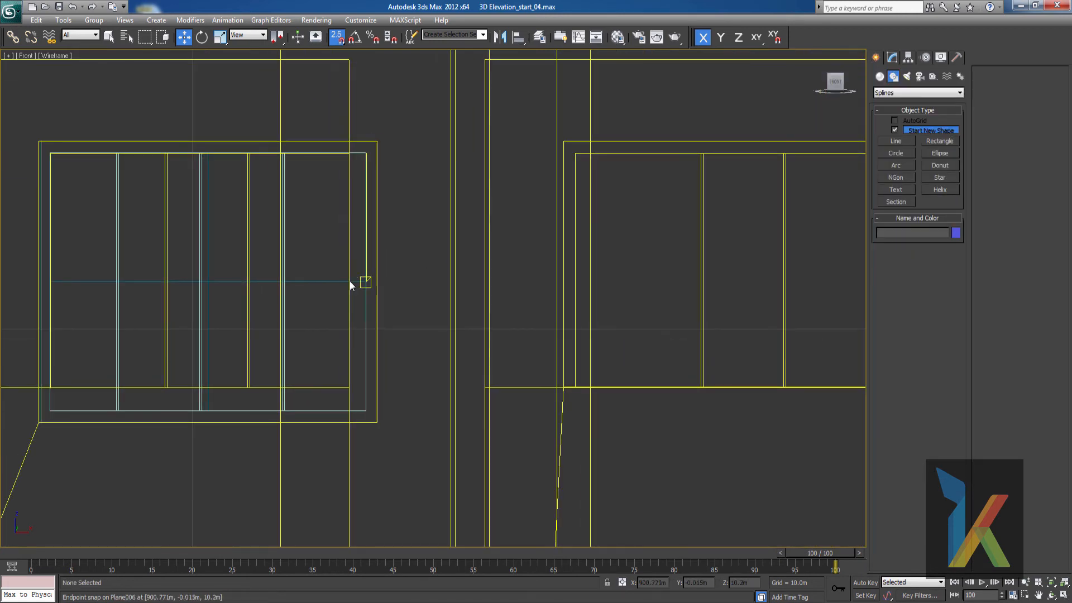
{"action": "left_click", "coordinate": [343, 283]}
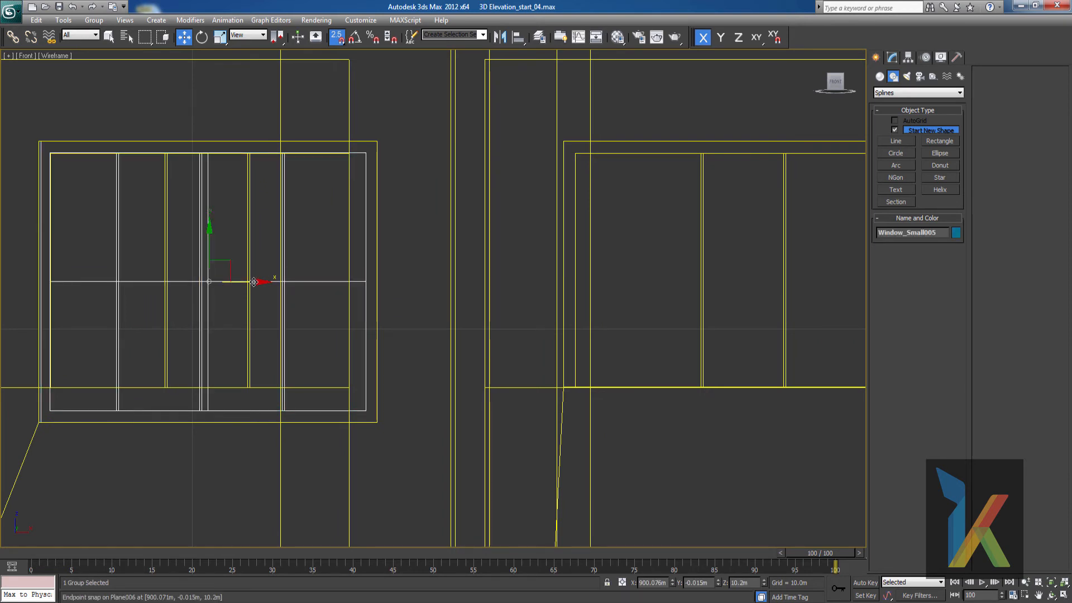
{"action": "key", "text": "s"}
{"action": "left_click_drag", "start_coordinate": [253, 293], "coordinate": [716, 293], "text": "shift"}
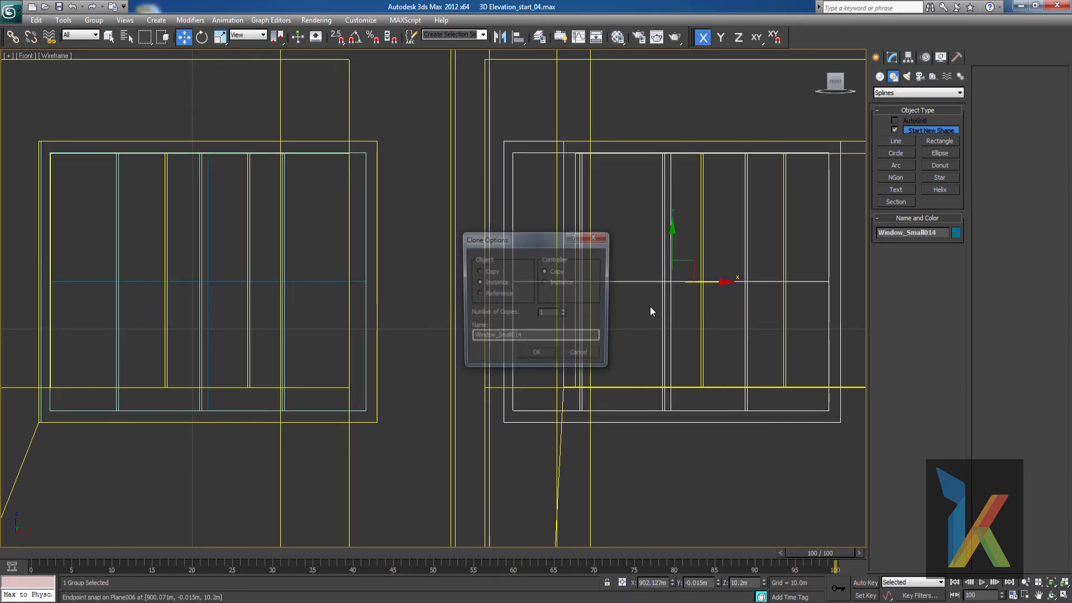
{"action": "left_click", "coordinate": [492, 272]}
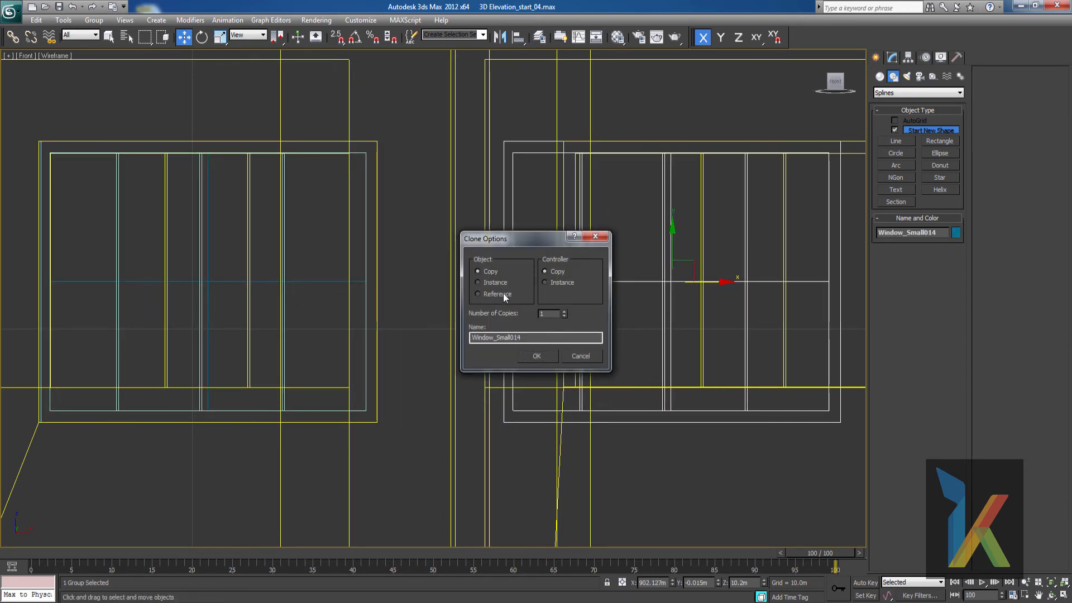
{"action": "left_click", "coordinate": [537, 356]}
- Slide the new copy along X, then lock the selection and snap its upper-left corner to the wider opening's left edge
{"action": "middle_click_drag", "start_coordinate": [641, 352], "coordinate": [424, 330]}
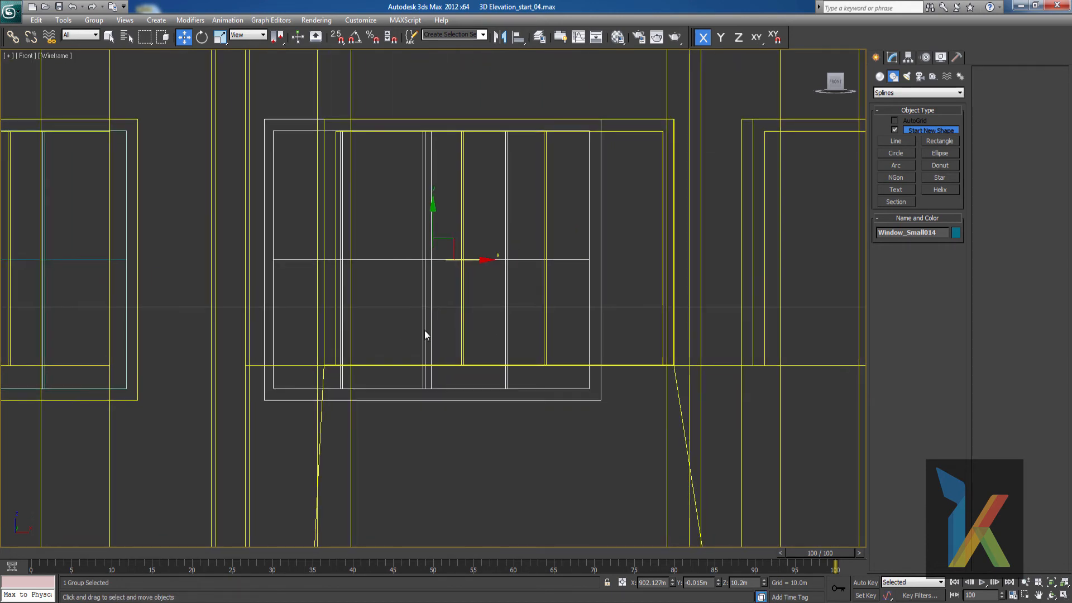
{"action": "scroll", "coordinate": [498, 321], "scroll_direction": "down", "scroll_amount": 2}
{"action": "left_click_drag", "start_coordinate": [498, 316], "coordinate": [552, 267]}
{"action": "scroll", "coordinate": [438, 251], "scroll_direction": "up", "scroll_amount": 3}
{"action": "middle_click_drag", "start_coordinate": [439, 304], "coordinate": [509, 388]}
{"action": "scroll", "coordinate": [390, 204], "scroll_direction": "up", "scroll_amount": 3}
{"action": "middle_click_drag", "start_coordinate": [391, 203], "coordinate": [454, 329]}
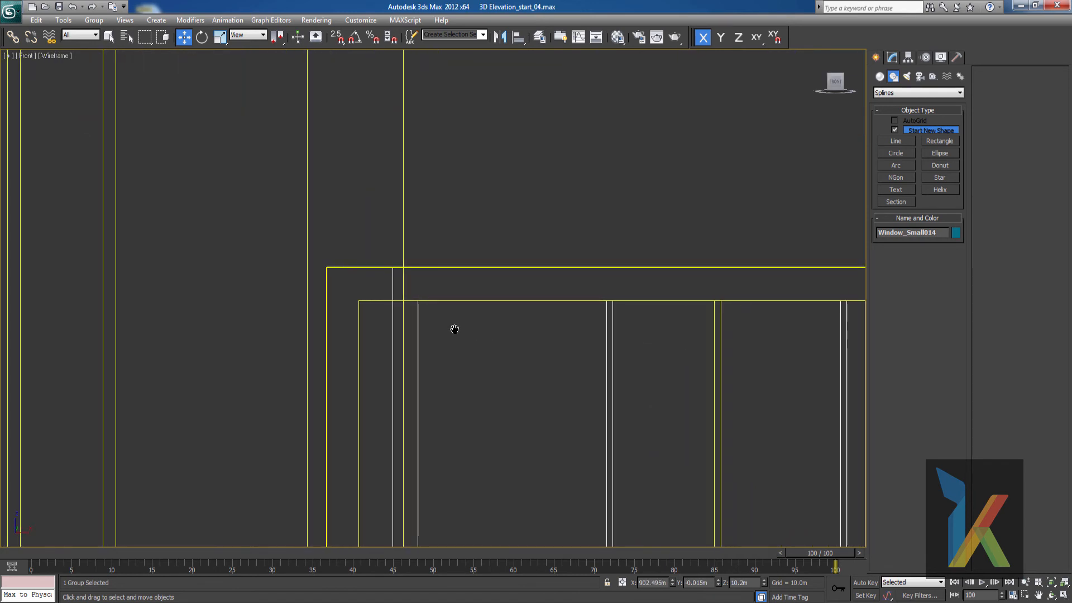
{"action": "key", "text": "s"}
{"action": "key", "text": "space"}
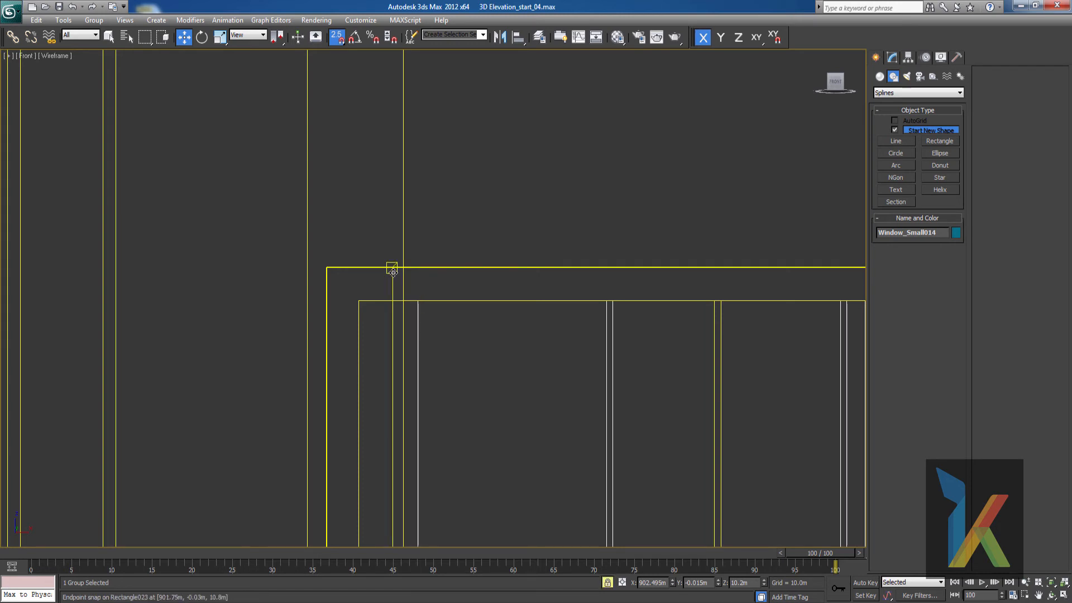
{"action": "left_click_drag", "start_coordinate": [393, 272], "coordinate": [331, 268]}
{"action": "scroll", "coordinate": [445, 354], "scroll_direction": "down", "scroll_amount": 3}
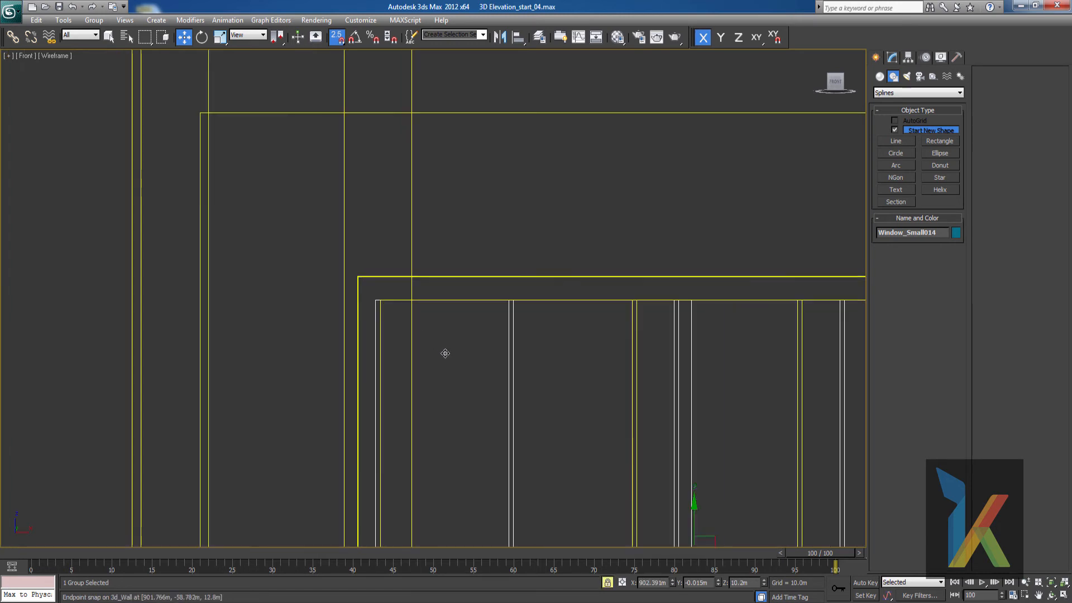
{"action": "middle_click_drag", "start_coordinate": [495, 349], "coordinate": [321, 257]}
- Try adding a second FFD 2x2x2 modifier to the new copy and remove it from the stack
{"action": "left_click", "coordinate": [893, 58]}
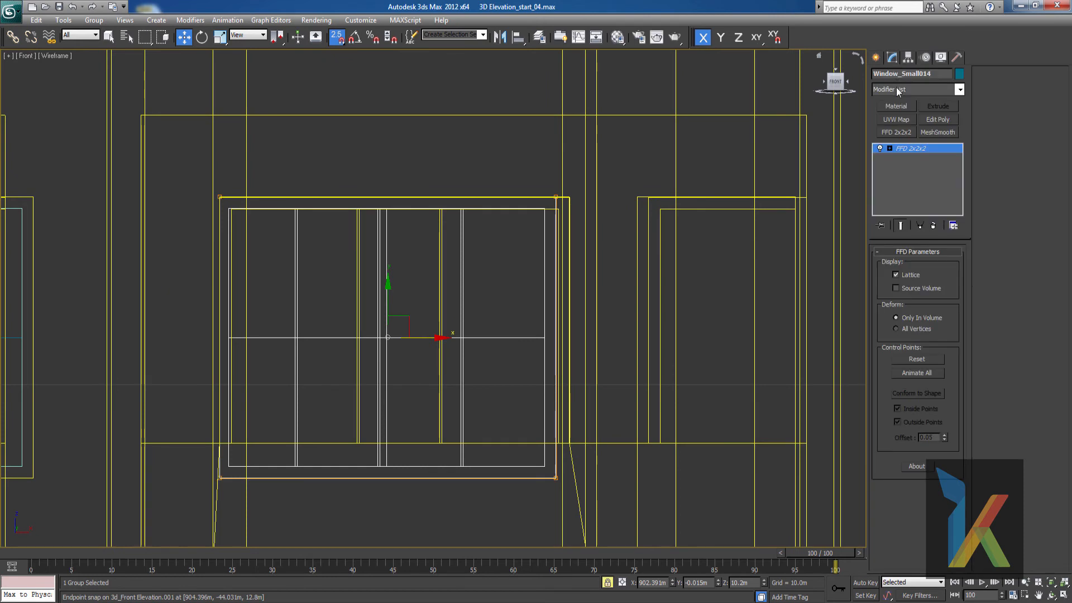
{"action": "left_click", "coordinate": [903, 130]}
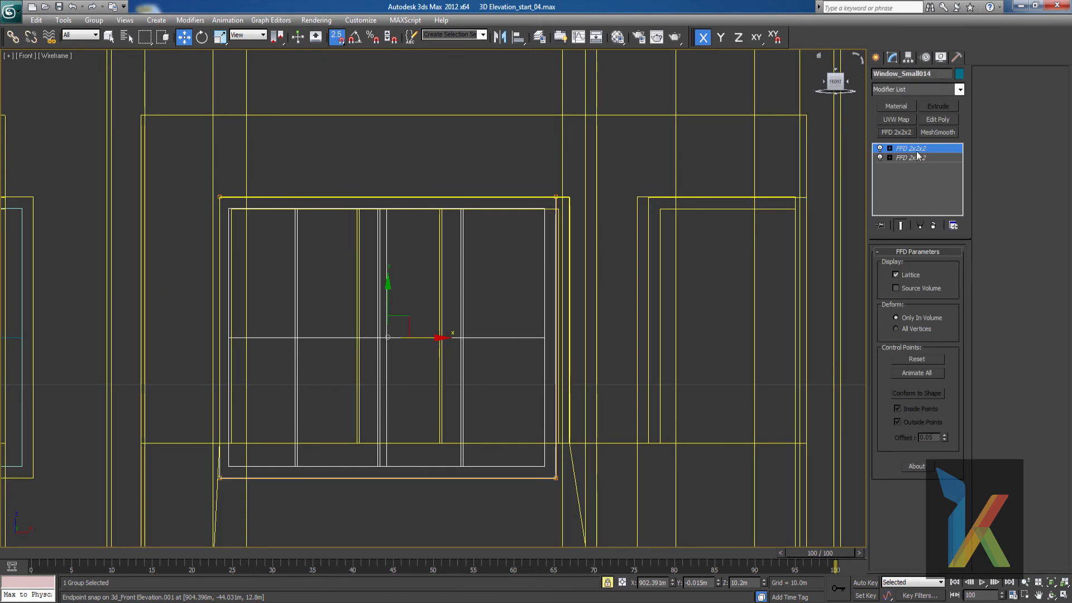
{"action": "left_click", "coordinate": [933, 225]}
{"action": "left_click", "coordinate": [911, 147]}
- Turn off snapping, unlock the selection and delete the FFD 2x2x2 modifier from the original Window_Small in the neighbouring opening
{"action": "middle_click_drag", "start_coordinate": [390, 290], "coordinate": [692, 284]}
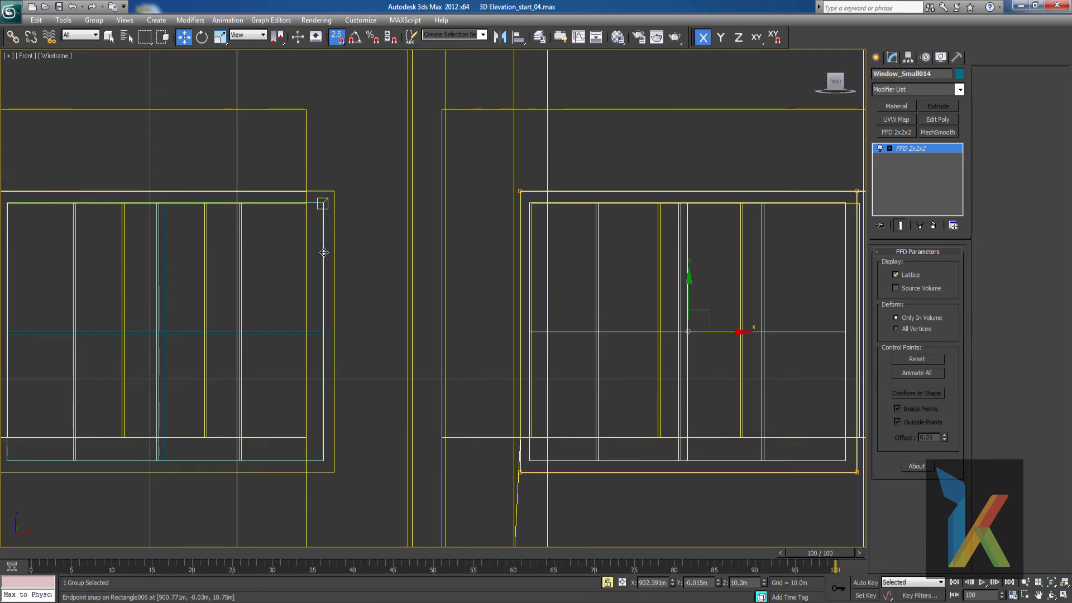
{"action": "key", "text": "s"}
{"action": "key", "text": "space"}
{"action": "left_click", "coordinate": [240, 271]}
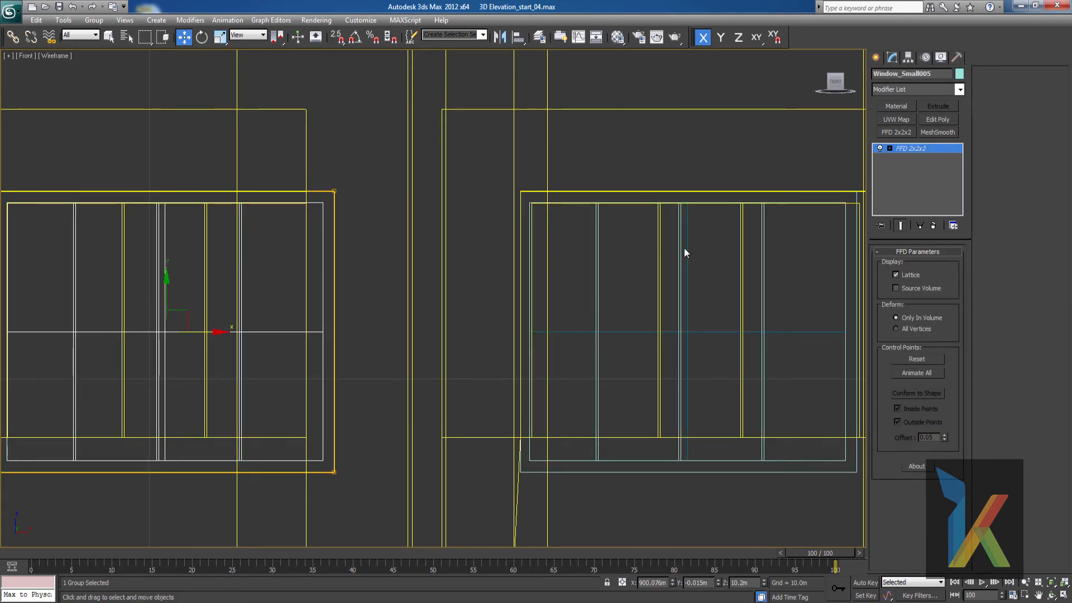
{"action": "left_click", "coordinate": [935, 225]}
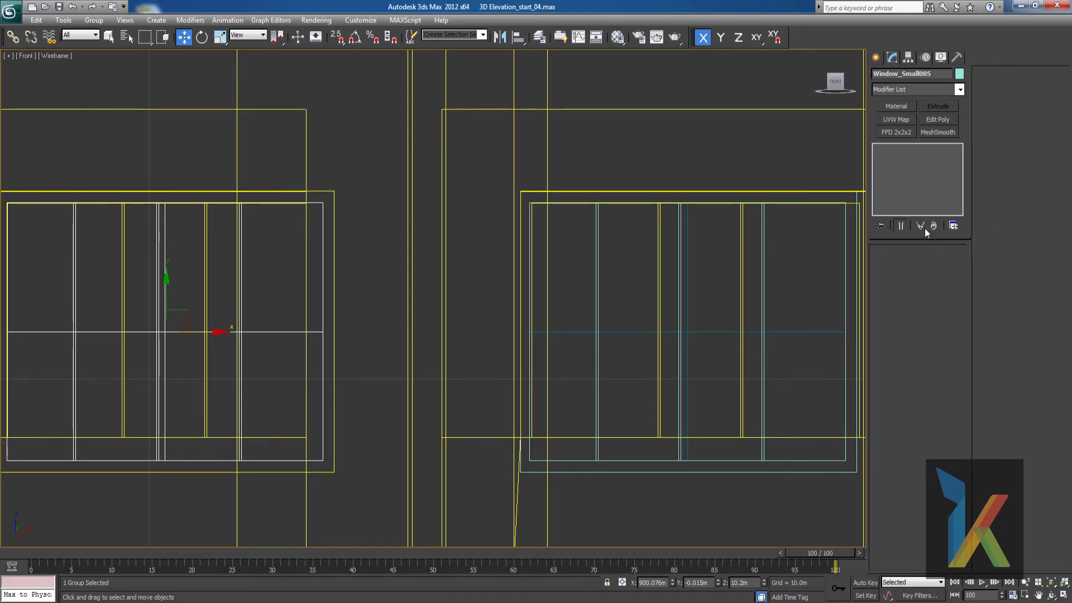
- Check the modifiers of the window one floor below, then delete the leftover FFD 2x2x2 from the copy in the wider opening
{"action": "middle_click_drag", "start_coordinate": [343, 350], "coordinate": [490, 146]}
{"action": "scroll", "coordinate": [489, 149], "scroll_direction": "down", "scroll_amount": 5}
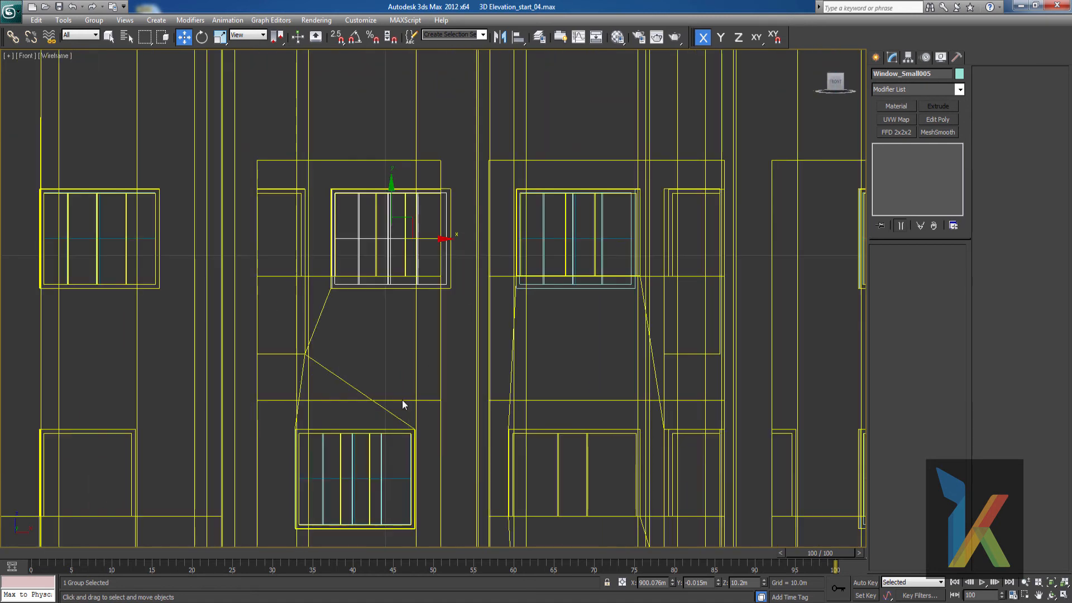
{"action": "left_click", "coordinate": [379, 457]}
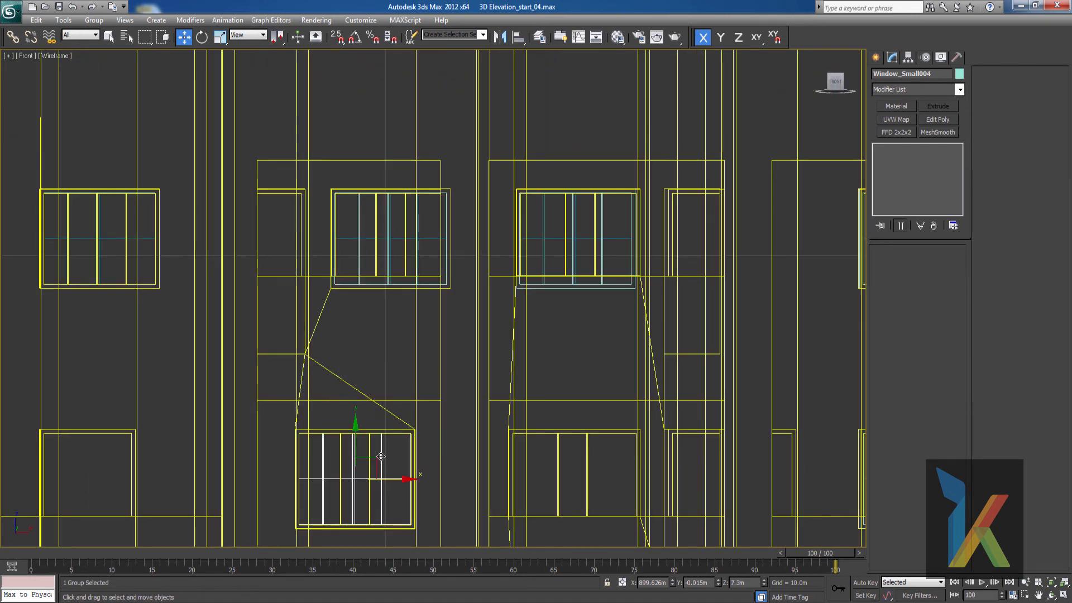
{"action": "left_click", "coordinate": [547, 231]}
{"action": "scroll", "coordinate": [511, 242], "scroll_direction": "up", "scroll_amount": 3}
{"action": "middle_click_drag", "start_coordinate": [512, 241], "coordinate": [245, 336]}
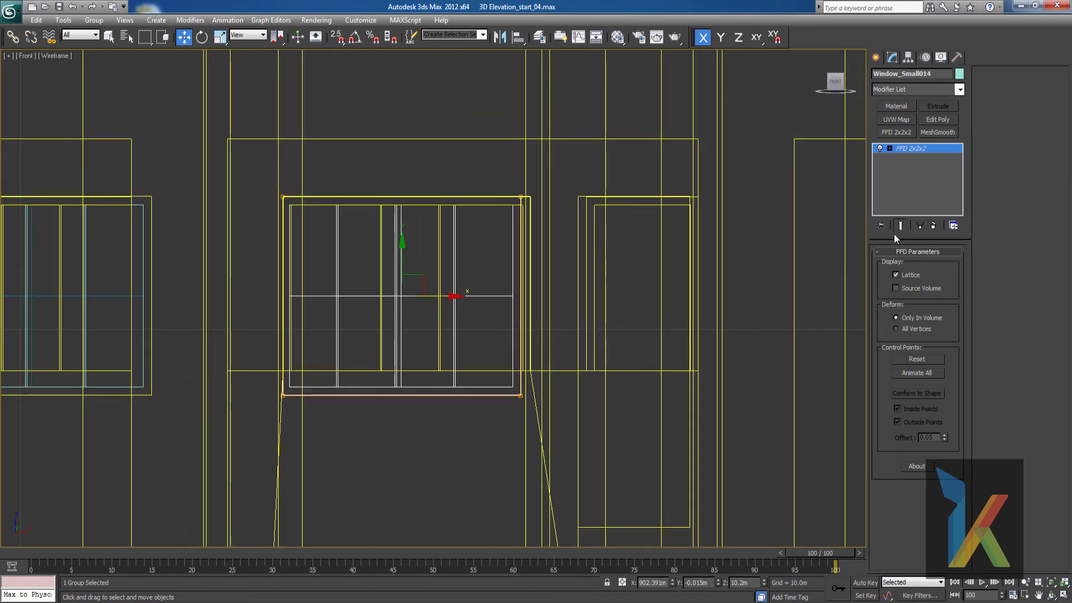
{"action": "left_click", "coordinate": [933, 226]}
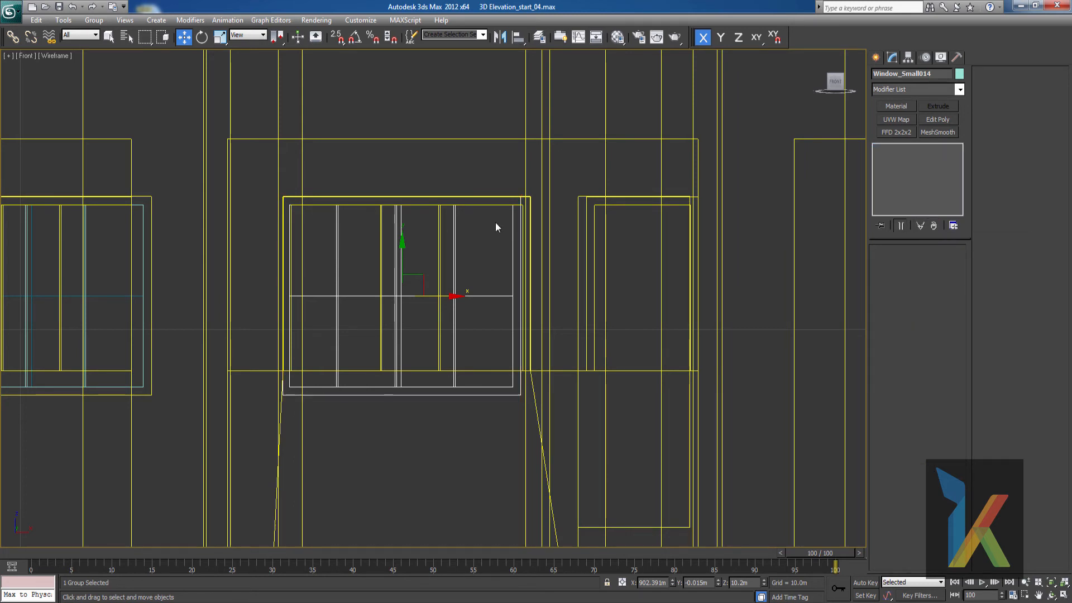
- Reselect the copied window and apply a fresh FFD 2x2x2 modifier, opening its Control Points level
{"action": "left_click", "coordinate": [481, 275]}
{"action": "left_click", "coordinate": [471, 295]}
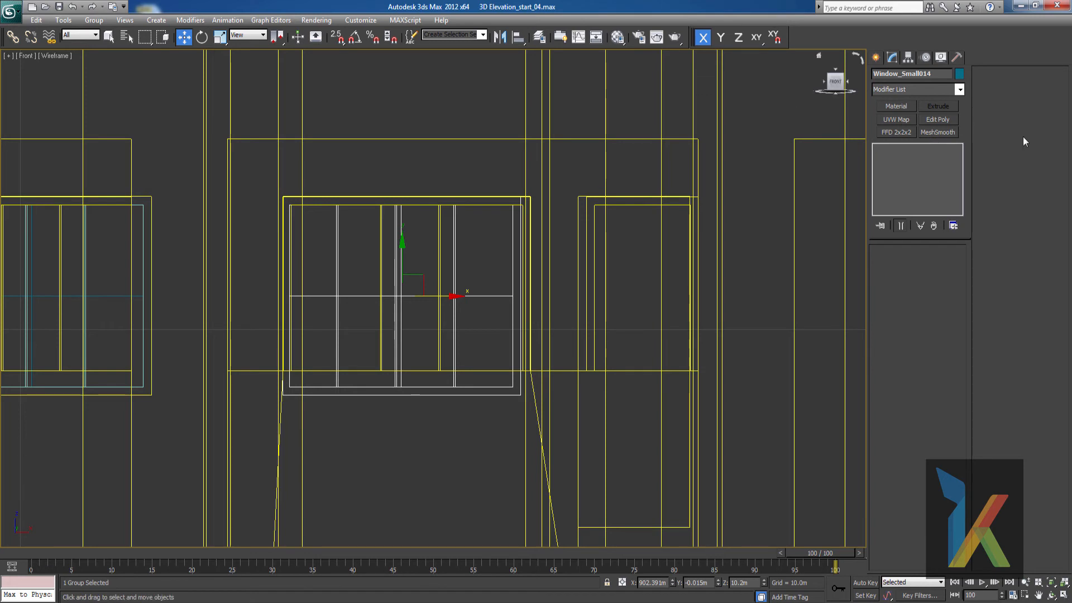
{"action": "left_click", "coordinate": [906, 131]}
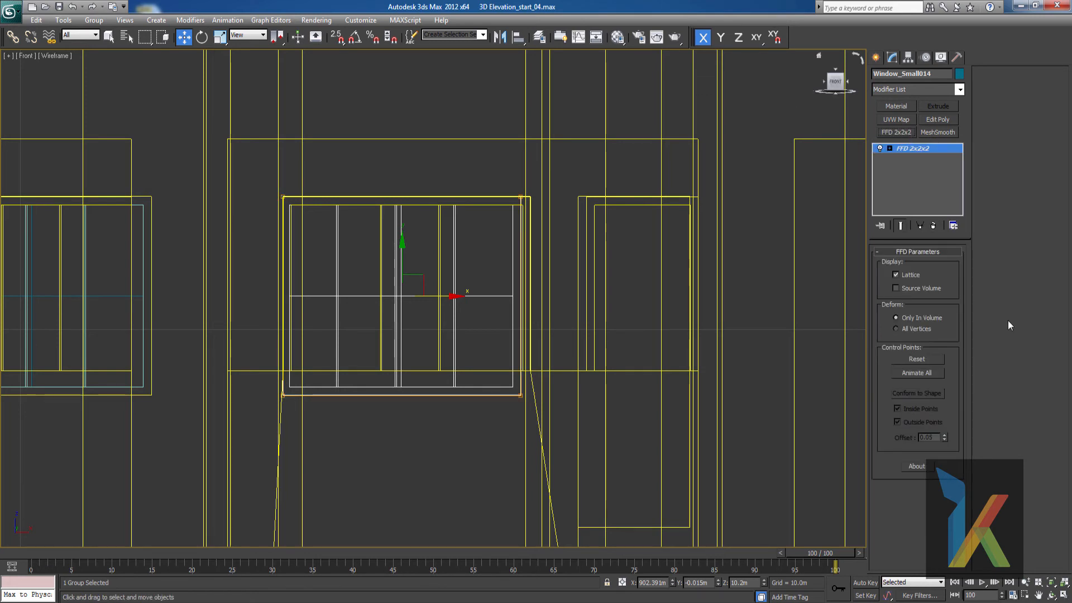
{"action": "left_click", "coordinate": [889, 148]}
{"action": "left_click", "coordinate": [920, 158]}
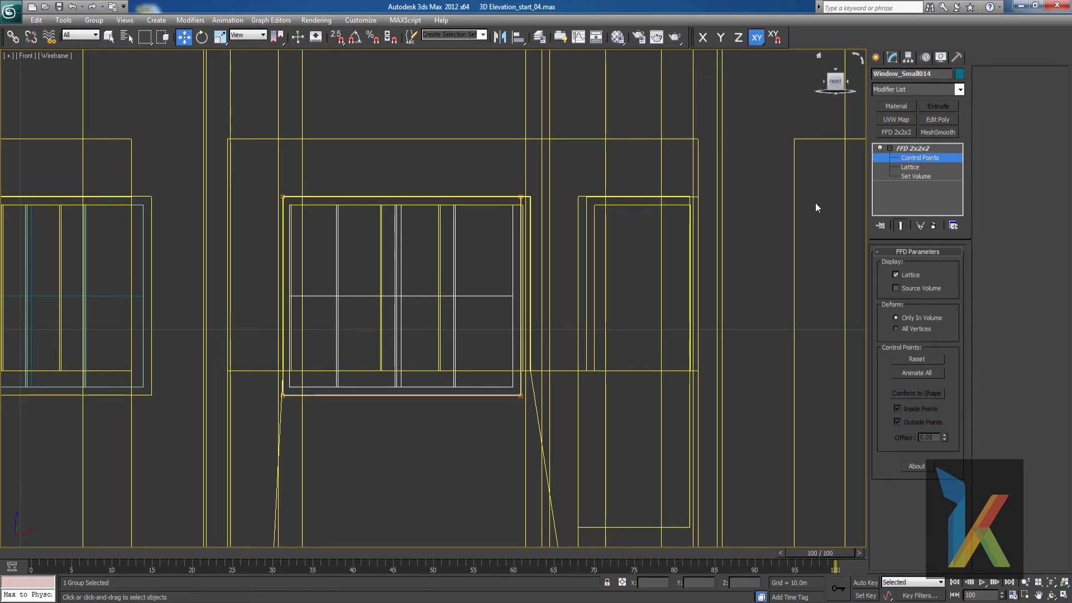
- Move the lattice's right-hand control points along X until the window frame reaches the opening's right edge
{"action": "left_click_drag", "start_coordinate": [504, 175], "coordinate": [563, 420]}
{"action": "mouse_move", "coordinate": [555, 300]}
{"action": "left_mouse_down"}
{"action": "mouse_move", "coordinate": [581, 303]}
{"action": "mouse_move", "coordinate": [559, 302]}
{"action": "left_mouse_up"}
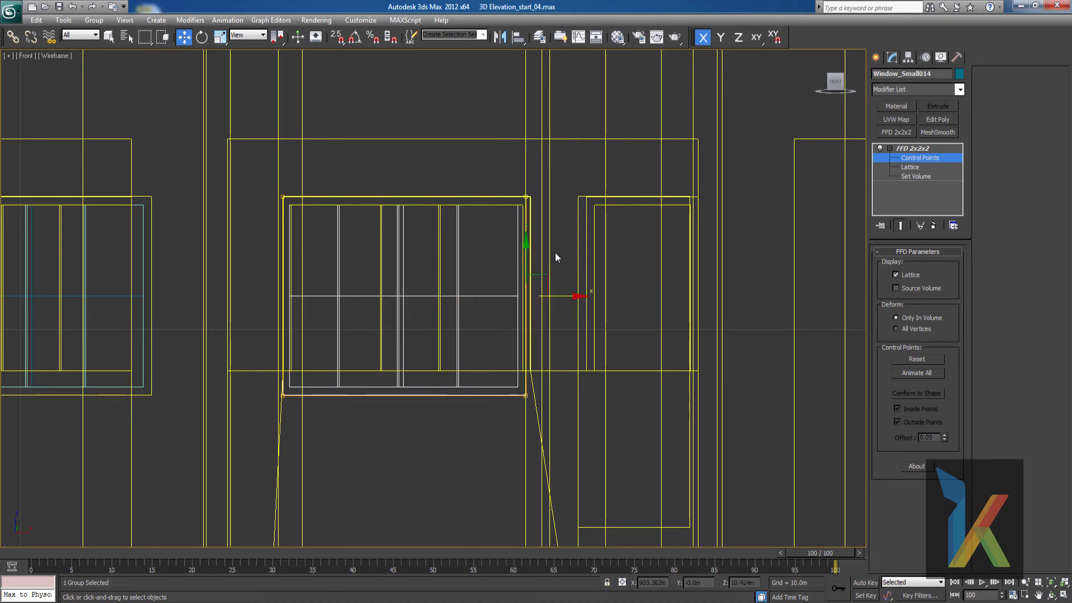
{"action": "scroll", "coordinate": [554, 252], "scroll_direction": "up", "scroll_amount": 3}
{"action": "scroll", "coordinate": [550, 262], "scroll_direction": "up", "scroll_amount": 5}
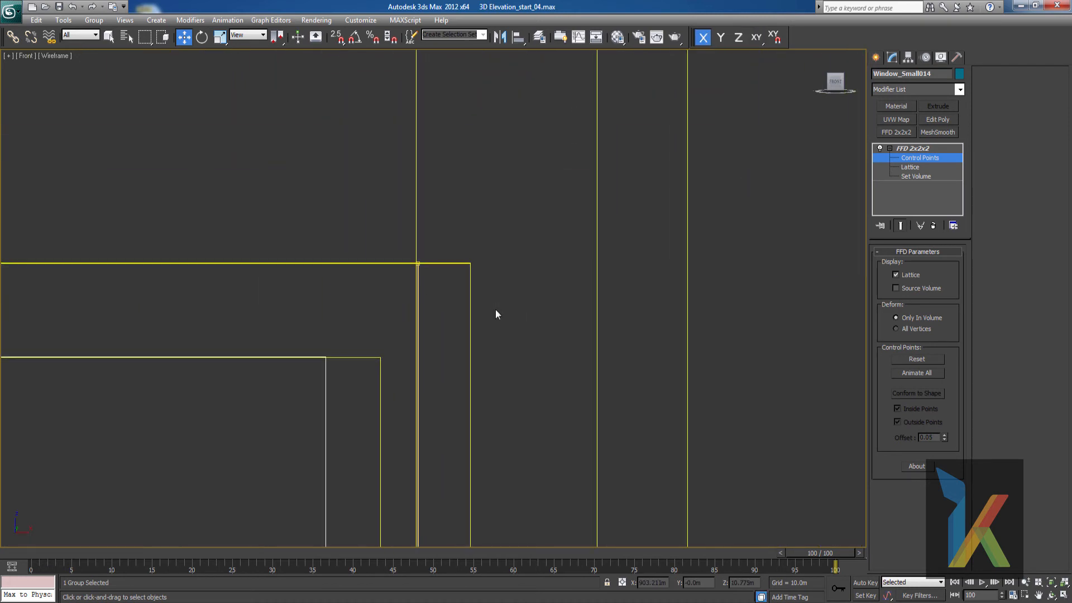
{"action": "left_click_drag", "start_coordinate": [418, 262], "coordinate": [457, 269]}
{"action": "scroll", "coordinate": [480, 390], "scroll_direction": "down", "scroll_amount": 6}
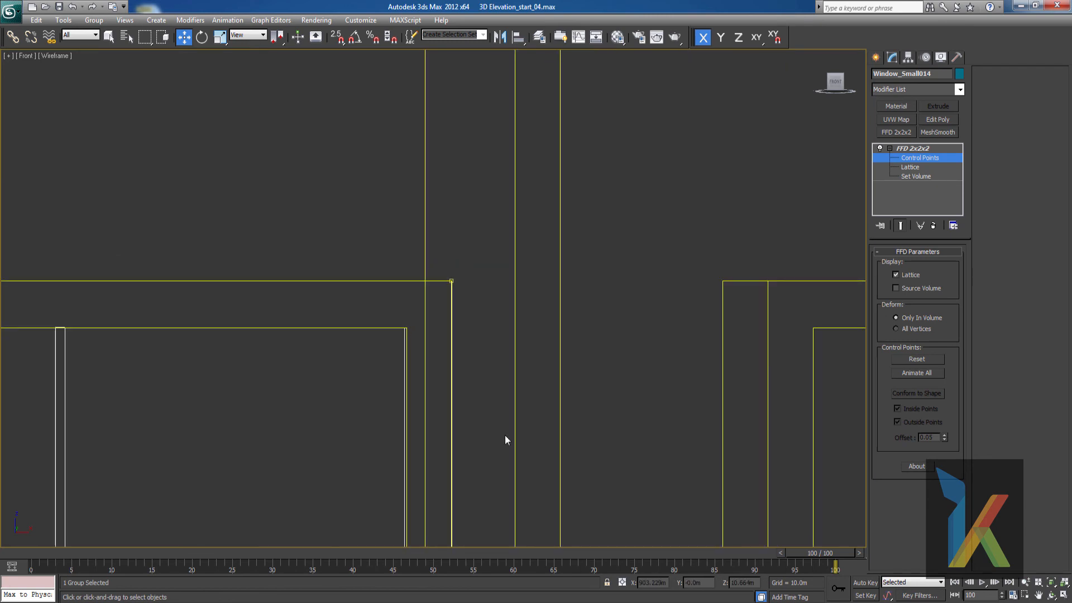
{"action": "scroll", "coordinate": [588, 404], "scroll_direction": "down", "scroll_amount": 2}
{"action": "middle_click_drag", "start_coordinate": [544, 487], "coordinate": [599, 303]}
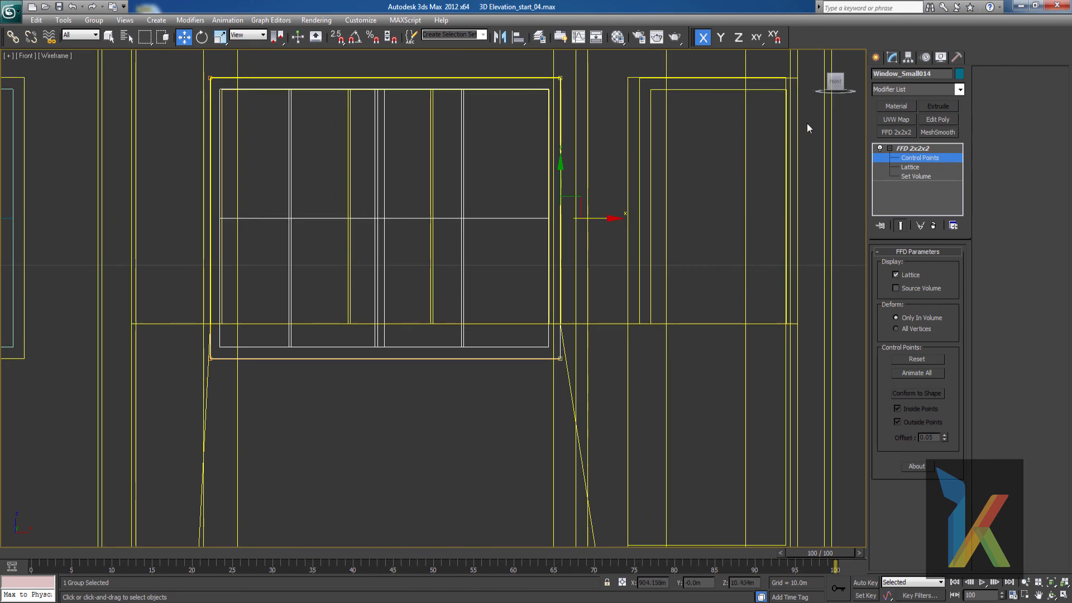
{"action": "left_click", "coordinate": [875, 57]}
- Copy the widened window vertically into the matching openings on the three lower floors
{"action": "scroll", "coordinate": [514, 256], "scroll_direction": "down", "scroll_amount": 5}
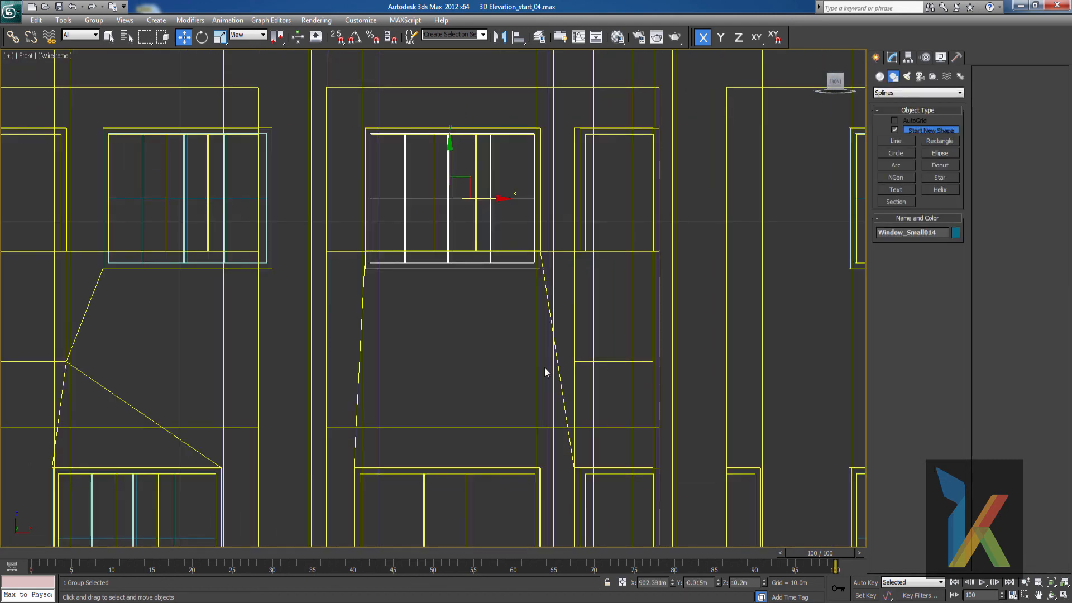
{"action": "scroll", "coordinate": [545, 367], "scroll_direction": "down", "scroll_amount": 2}
{"action": "middle_click_drag", "start_coordinate": [544, 367], "coordinate": [523, 289]}
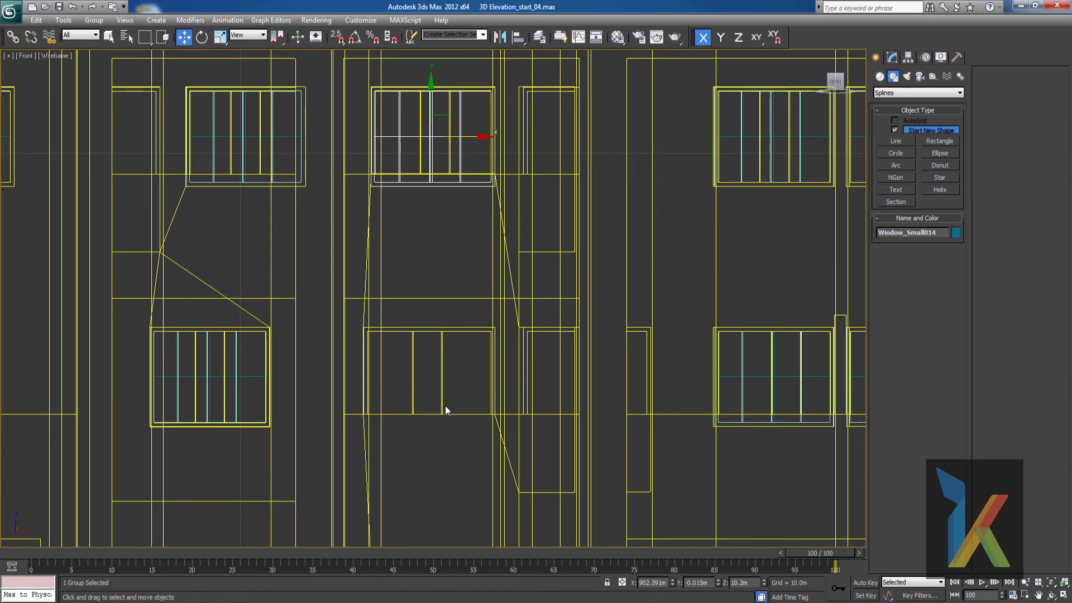
{"action": "scroll", "coordinate": [446, 410], "scroll_direction": "down", "scroll_amount": 8}
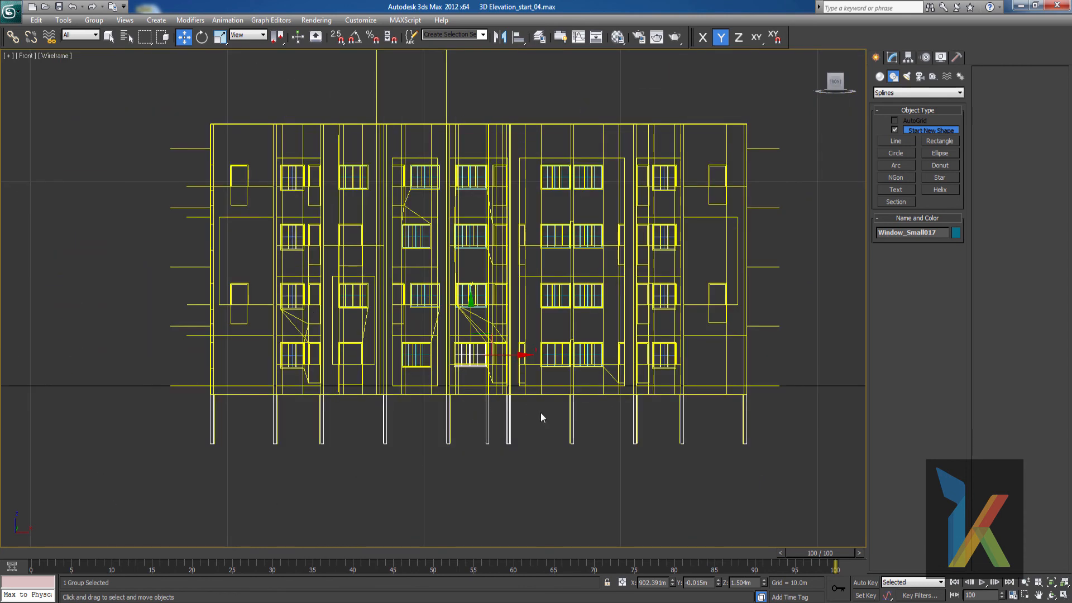
- Switch to the perspective view and select all the placed window groups standing apart from the building
{"action": "key", "text": "p"}
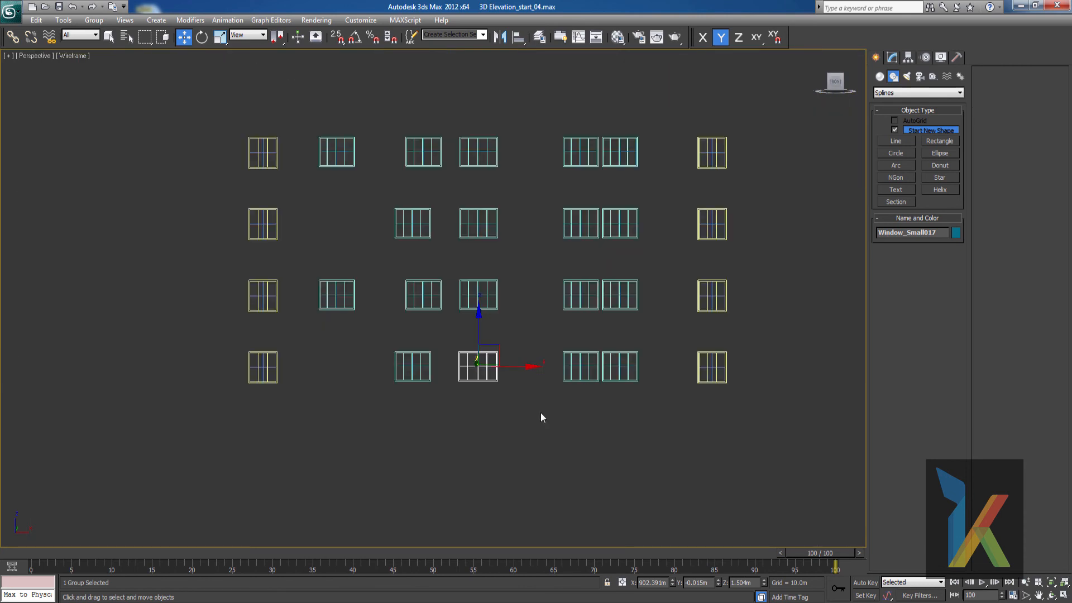
{"action": "scroll", "coordinate": [503, 378], "scroll_direction": "down", "scroll_amount": 4}
{"action": "middle_click_drag", "start_coordinate": [433, 382], "coordinate": [461, 393], "text": "alt"}
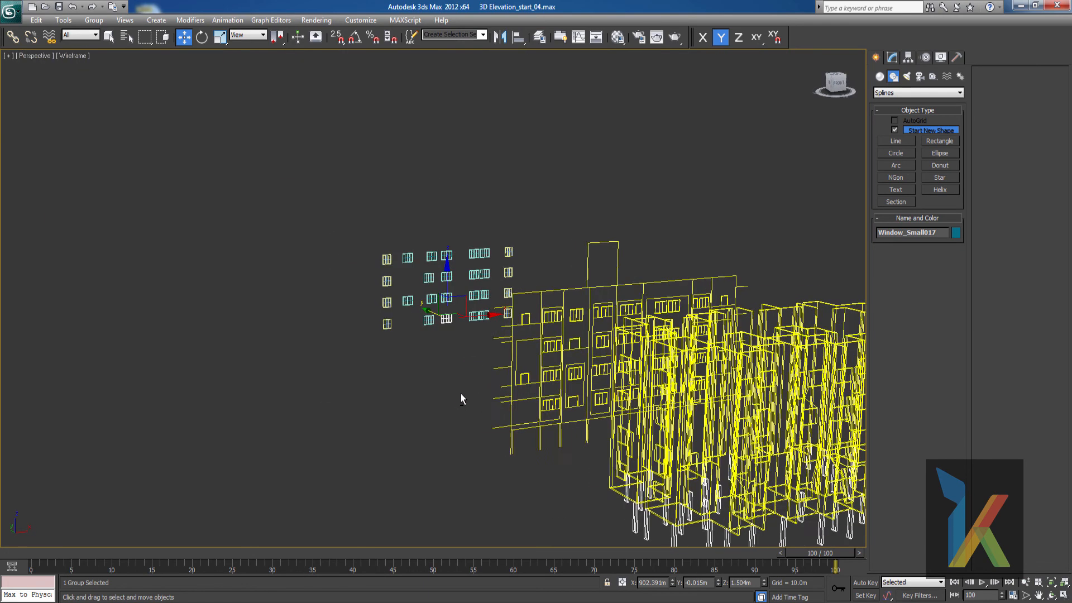
{"action": "scroll", "coordinate": [462, 393], "scroll_direction": "up", "scroll_amount": 4}
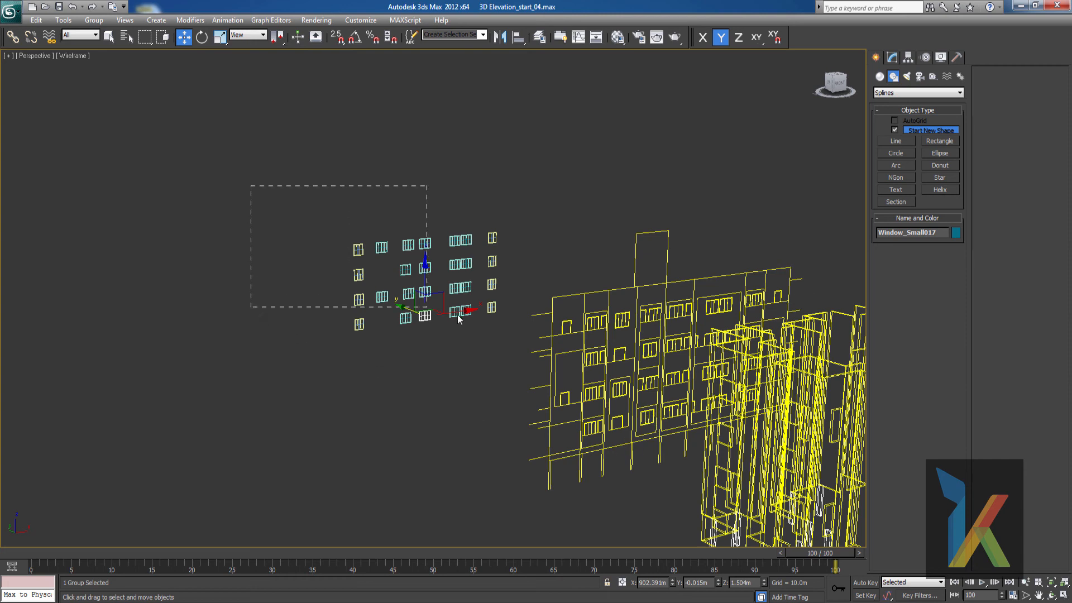
{"action": "left_click_drag", "start_coordinate": [457, 313], "coordinate": [504, 327]}
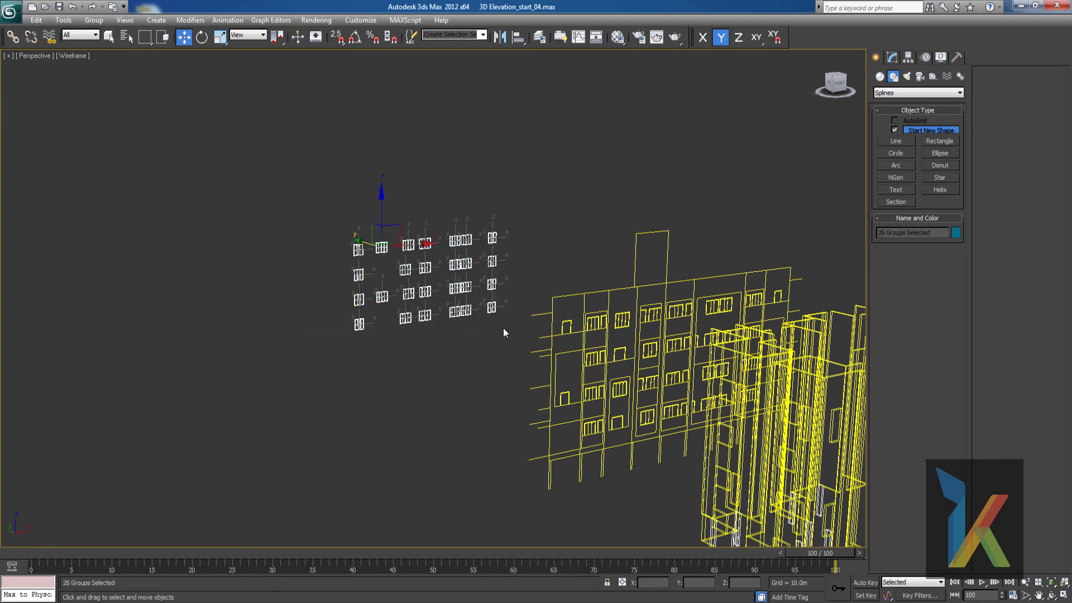
- In the top view, move all selected window groups along Y until they stand just in front of the building's front walls
{"action": "key", "text": "t"}
{"action": "key", "text": "z"}
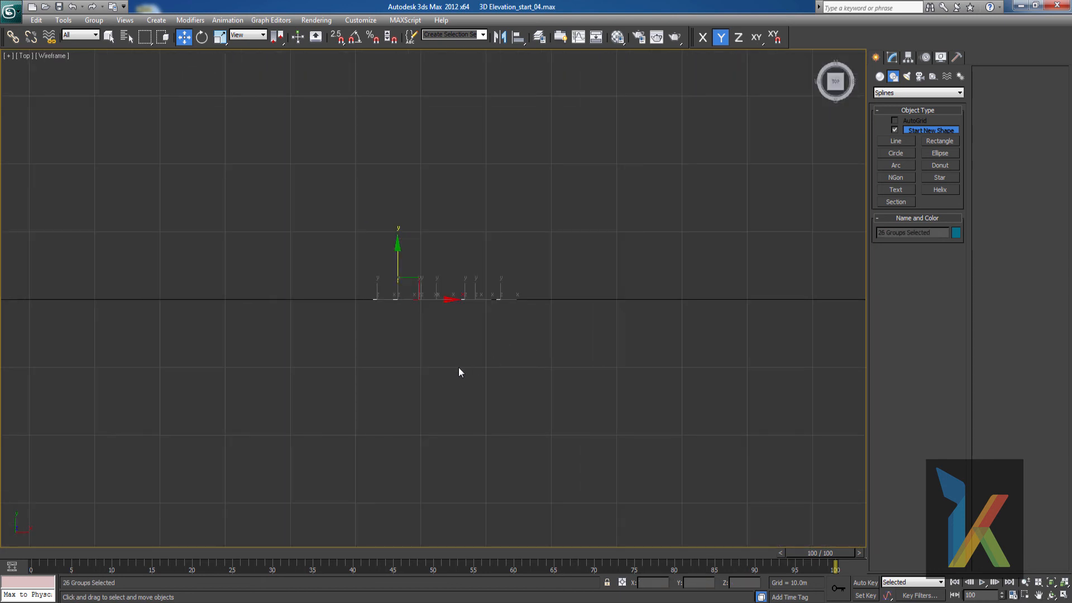
{"action": "scroll", "coordinate": [458, 367], "scroll_direction": "down", "scroll_amount": 3}
{"action": "middle_click_drag", "start_coordinate": [480, 354], "coordinate": [543, 260]}
{"action": "left_click_drag", "start_coordinate": [479, 154], "coordinate": [478, 403]}
{"action": "scroll", "coordinate": [484, 460], "scroll_direction": "up", "scroll_amount": 6}
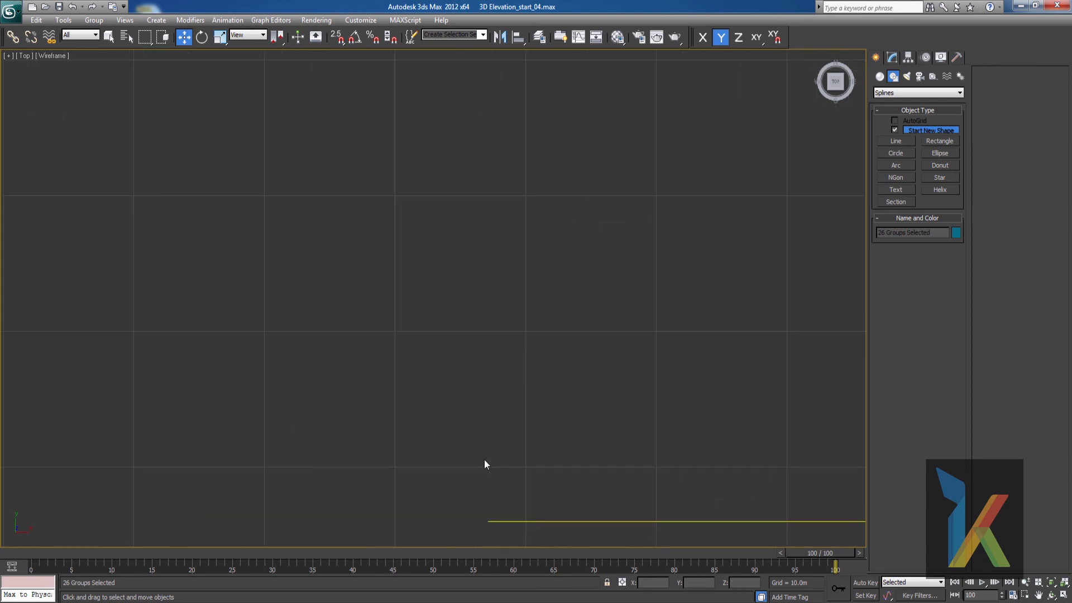
{"action": "middle_click_drag", "start_coordinate": [484, 460], "coordinate": [380, 156]}
{"action": "middle_click_drag", "start_coordinate": [472, 357], "coordinate": [463, 196]}
{"action": "scroll", "coordinate": [522, 414], "scroll_direction": "up", "scroll_amount": 6}
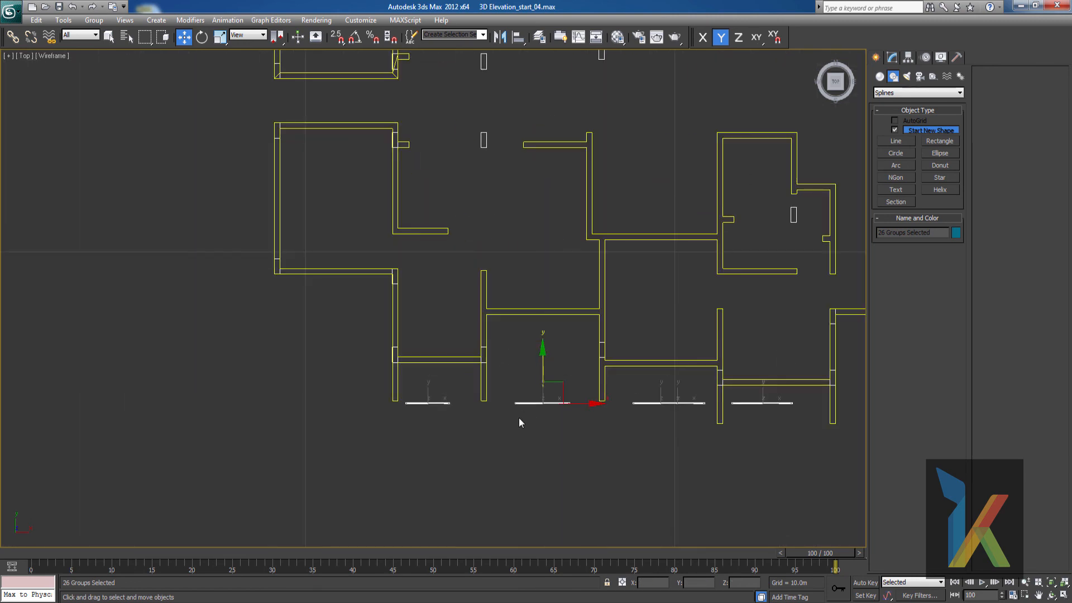
- Move the leftmost window stack about 1.144 m along Y into its wall, and the neighbouring stack into the recessed wall behind it
{"action": "middle_click_drag", "start_coordinate": [512, 456], "coordinate": [472, 366]}
{"action": "left_click_drag", "start_coordinate": [441, 408], "coordinate": [417, 472]}
{"action": "left_click_drag", "start_coordinate": [408, 311], "coordinate": [410, 304]}
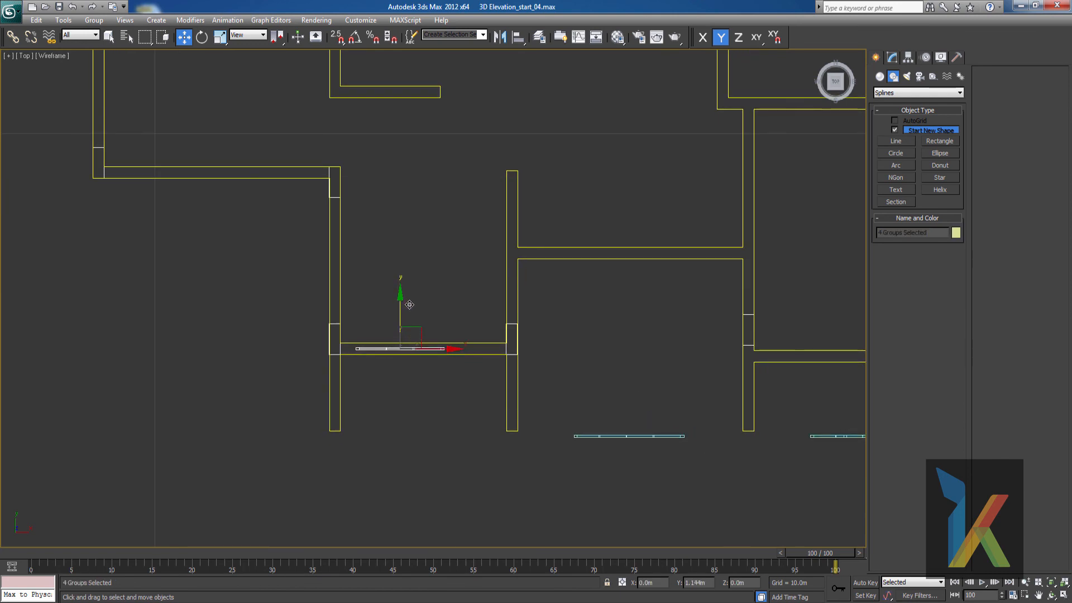
{"action": "left_click", "coordinate": [661, 436]}
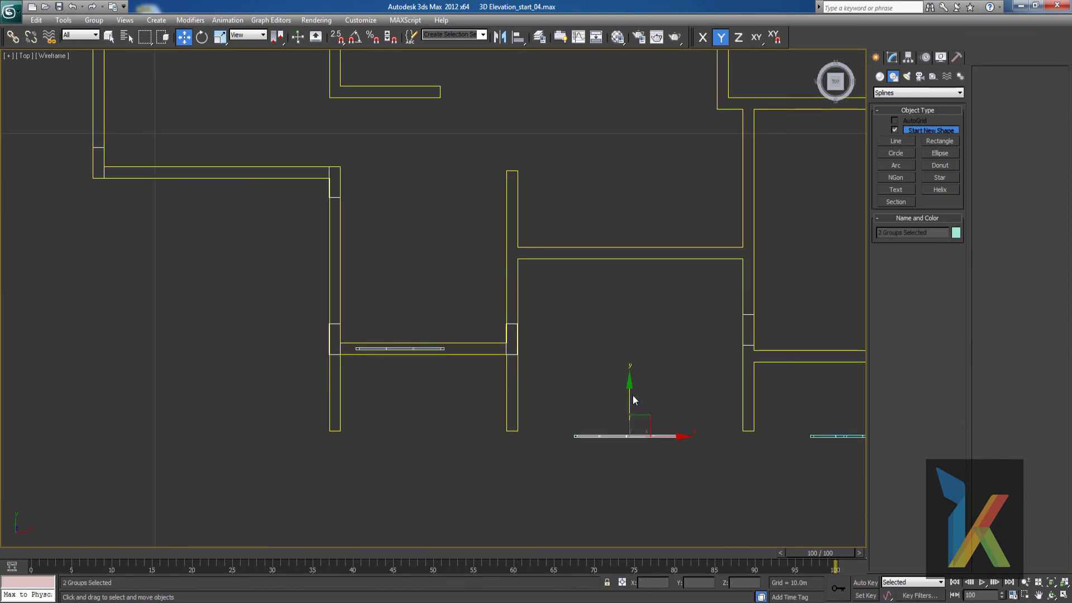
{"action": "left_click_drag", "start_coordinate": [630, 375], "coordinate": [630, 194]}
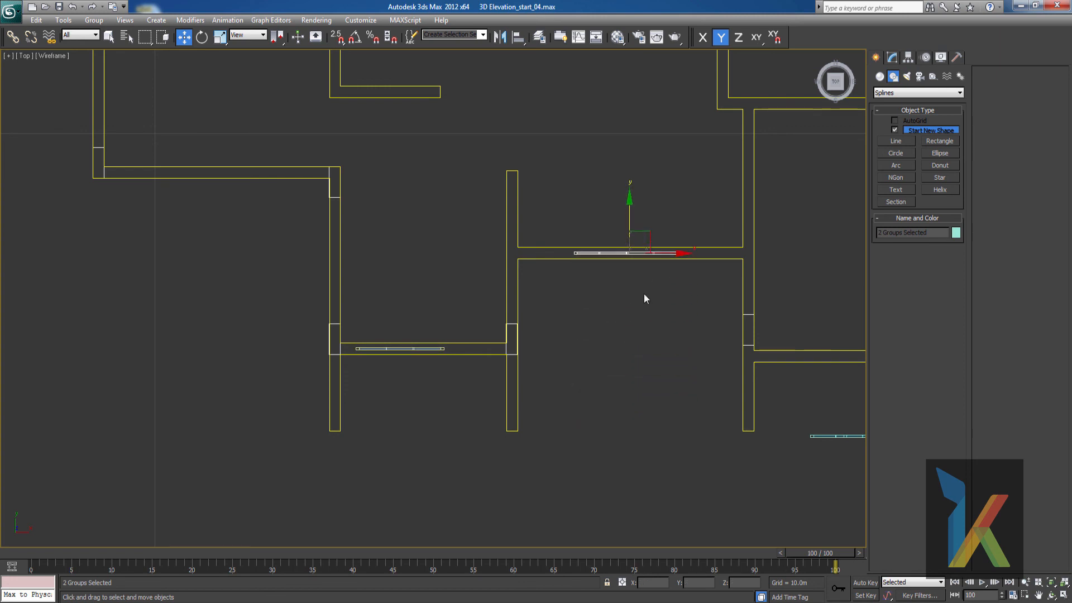
- Move the overlapping middle windows about 1.045 m along Y into their wall, and the stack to their right into its own wall
{"action": "middle_click_drag", "start_coordinate": [697, 385], "coordinate": [325, 351]}
{"action": "left_click", "coordinate": [491, 401]}
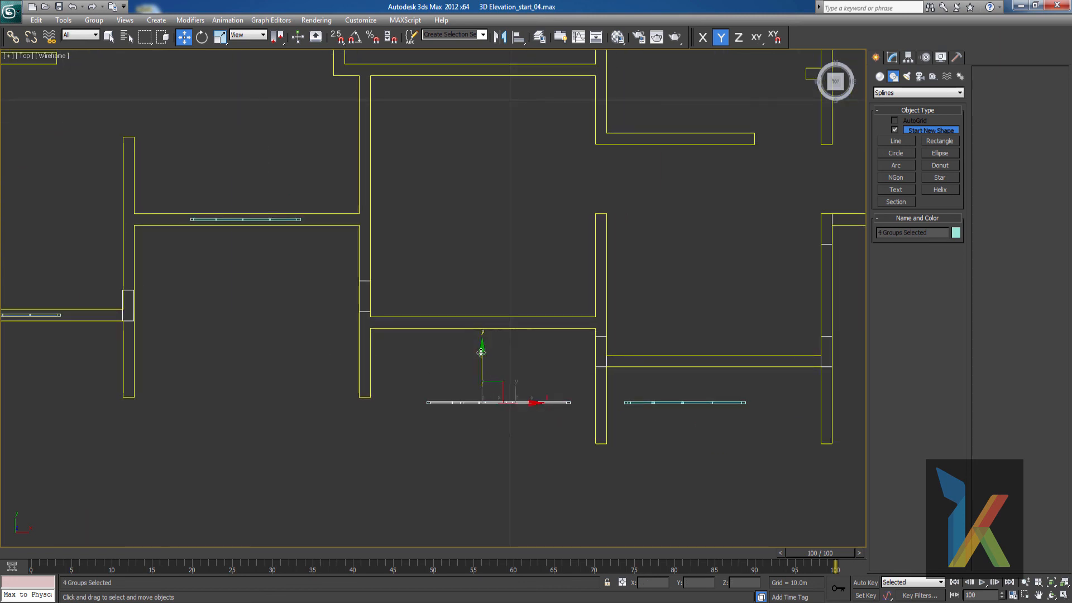
{"action": "left_click_drag", "start_coordinate": [481, 352], "coordinate": [481, 273]}
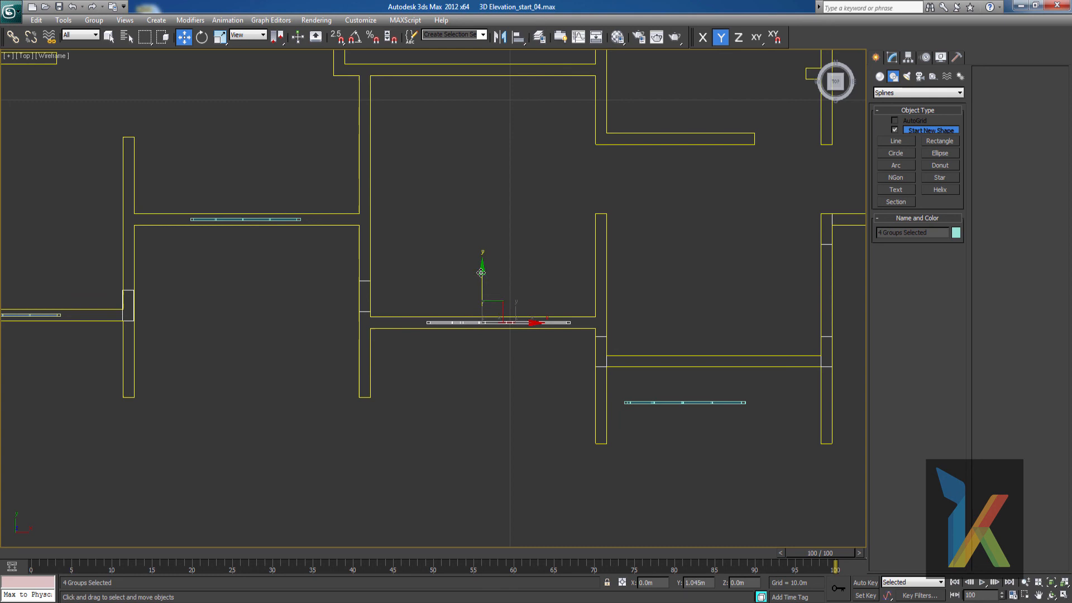
{"action": "left_click", "coordinate": [682, 403]}
{"action": "left_click_drag", "start_coordinate": [684, 352], "coordinate": [684, 313]}
- Select the two adjacent window stacks in the wide bay and move them together along Y into the recessed wall
{"action": "middle_click_drag", "start_coordinate": [725, 442], "coordinate": [567, 374]}
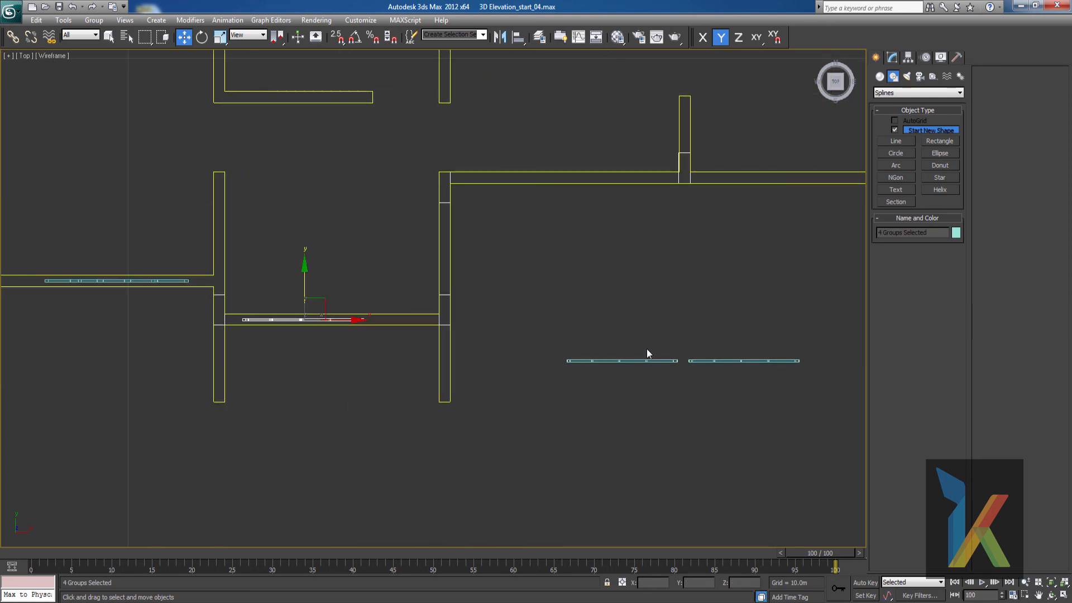
{"action": "left_click_drag", "start_coordinate": [646, 349], "coordinate": [705, 403]}
{"action": "middle_click_drag", "start_coordinate": [646, 333], "coordinate": [618, 366]}
{"action": "left_click_drag", "start_coordinate": [594, 349], "coordinate": [594, 164]}
- Select only the right stack of the adjacent pair and shift it about 0.028 m along X, clear of the dividing wall
{"action": "scroll", "coordinate": [676, 278], "scroll_direction": "up", "scroll_amount": 2}
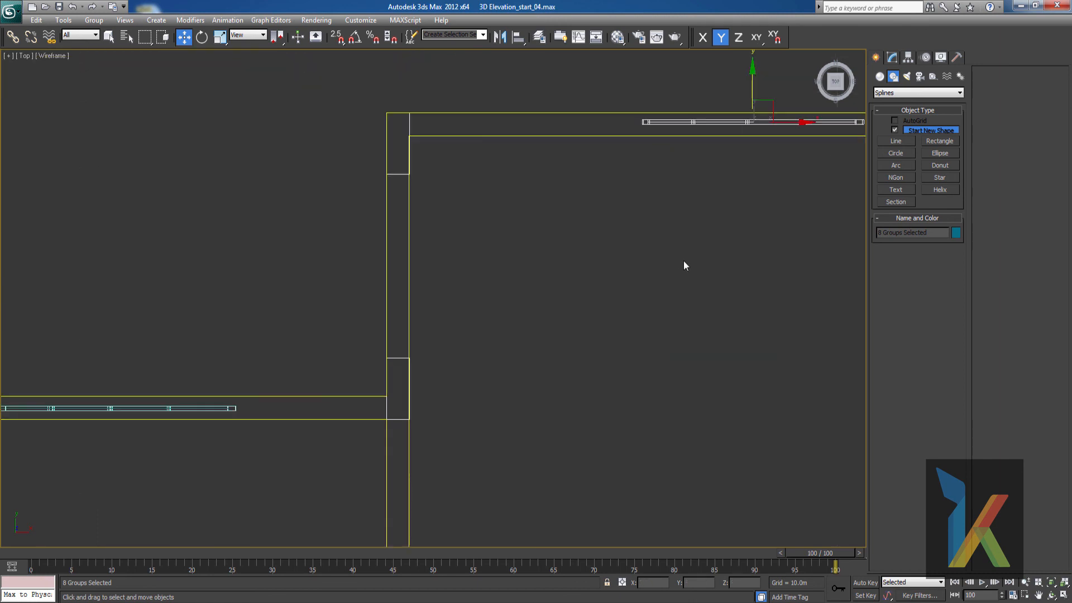
{"action": "middle_click_drag", "start_coordinate": [751, 219], "coordinate": [337, 387]}
{"action": "scroll", "coordinate": [360, 366], "scroll_direction": "up", "scroll_amount": 3}
{"action": "middle_click_drag", "start_coordinate": [491, 349], "coordinate": [275, 387]}
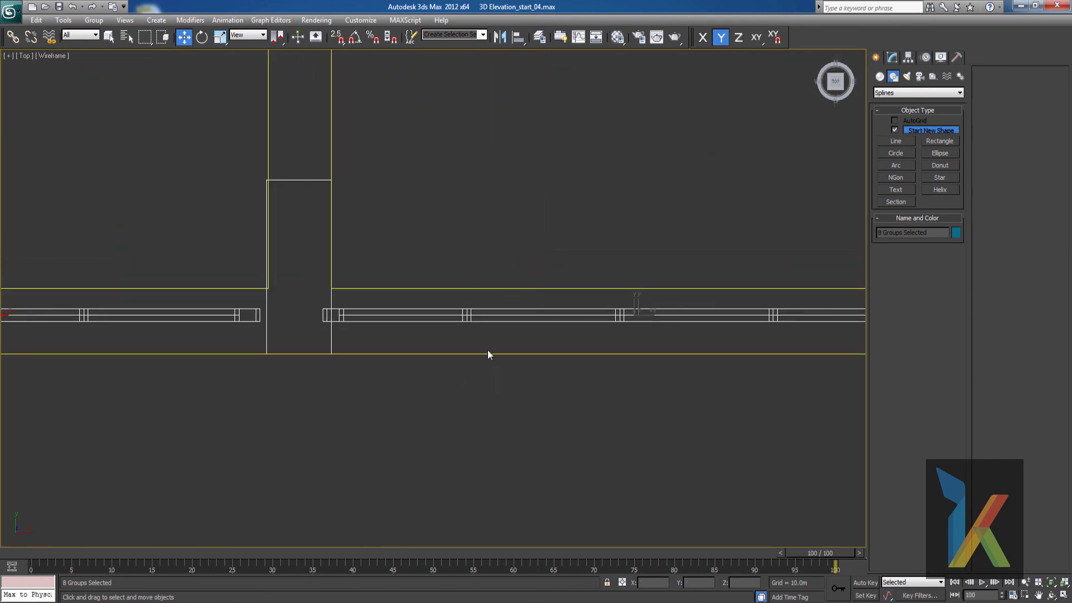
{"action": "left_click_drag", "start_coordinate": [490, 334], "coordinate": [499, 313]}
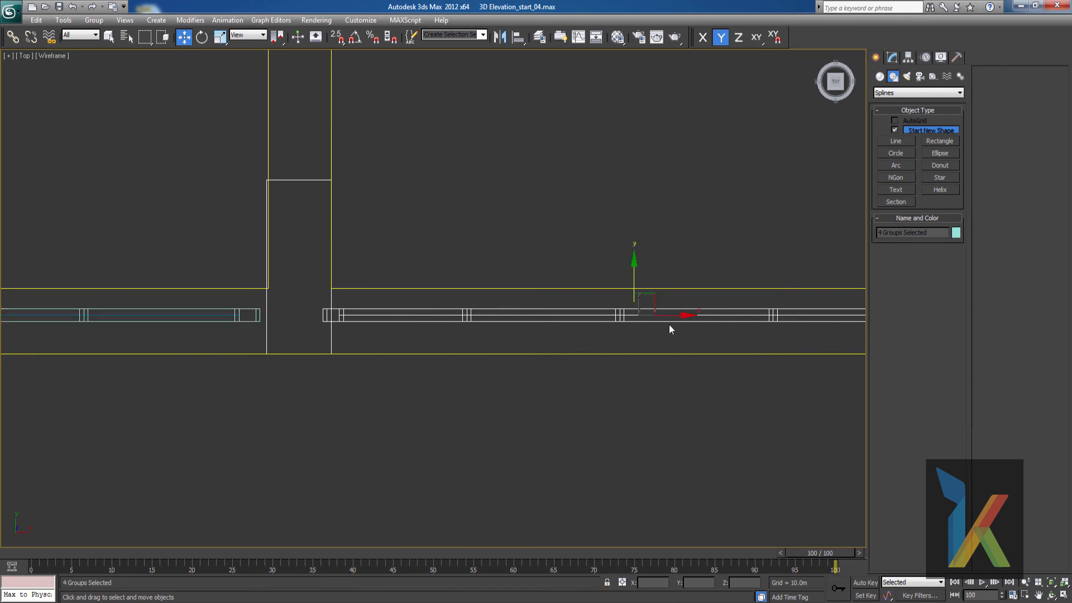
{"action": "left_click_drag", "start_coordinate": [677, 315], "coordinate": [686, 315]}
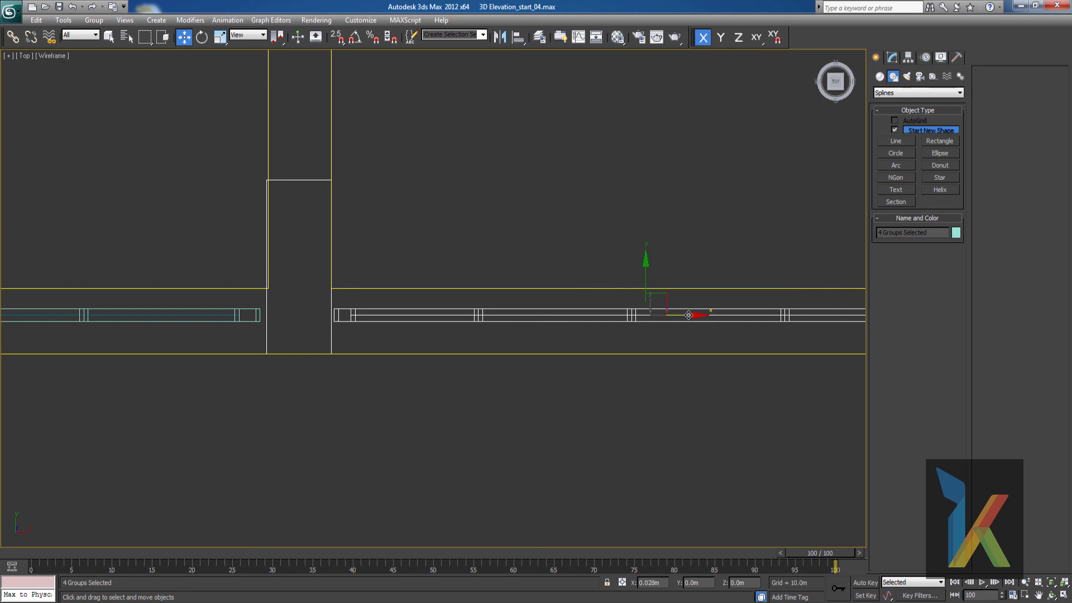
- Select the rightmost window stack and move it along Y so it sits within the thickness of its wall
{"action": "scroll", "coordinate": [342, 391], "scroll_direction": "down", "scroll_amount": 5}
{"action": "middle_click_drag", "start_coordinate": [570, 389], "coordinate": [197, 391]}
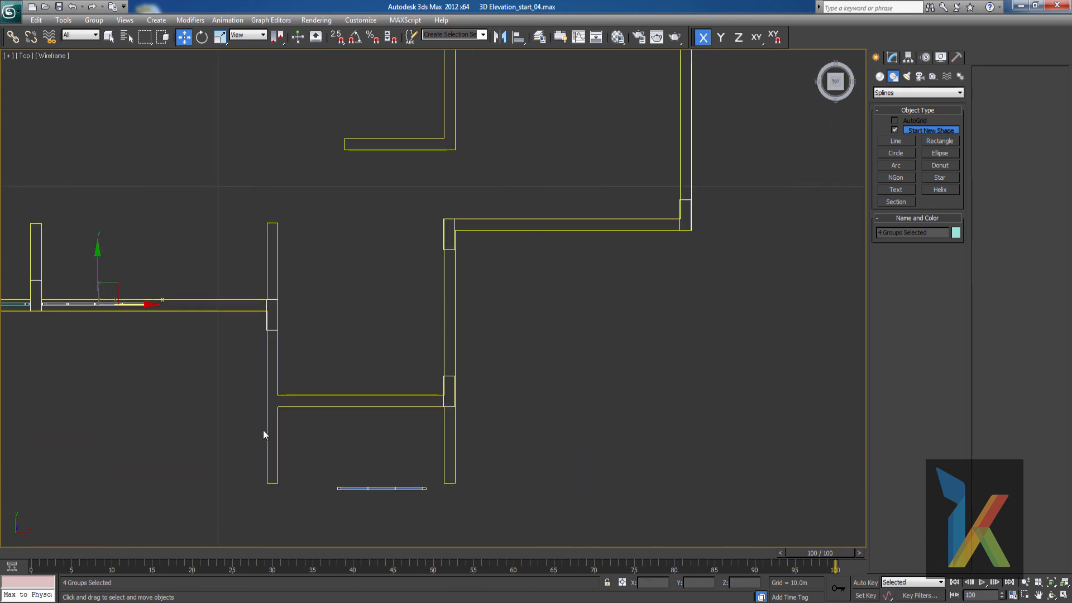
{"action": "left_click_drag", "start_coordinate": [351, 455], "coordinate": [370, 522]}
{"action": "left_click_drag", "start_coordinate": [379, 433], "coordinate": [378, 350]}
{"action": "scroll", "coordinate": [376, 430], "scroll_direction": "up", "scroll_amount": 5}
{"action": "middle_click_drag", "start_coordinate": [435, 431], "coordinate": [424, 290]}
{"action": "scroll", "coordinate": [580, 265], "scroll_direction": "down", "scroll_amount": 7}
{"action": "middle_click_drag", "start_coordinate": [612, 246], "coordinate": [588, 337]}
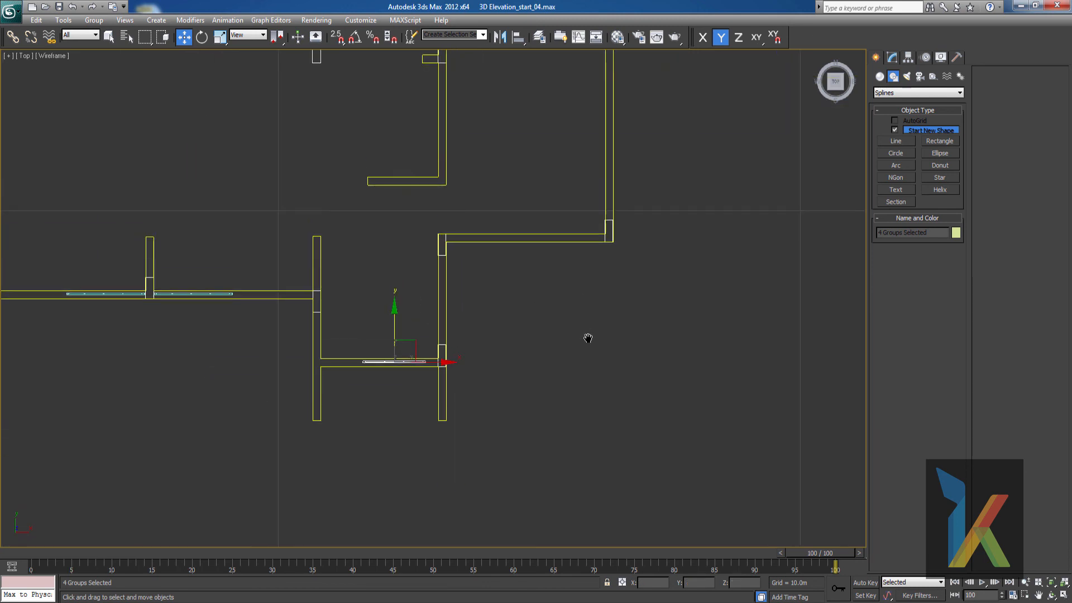
- Switch to a shaded perspective view and inspect how the windows fit their openings across the front facade
{"action": "key", "text": "p"}
{"action": "key", "text": "z"}
{"action": "scroll", "coordinate": [588, 337], "scroll_direction": "down", "scroll_amount": 4}
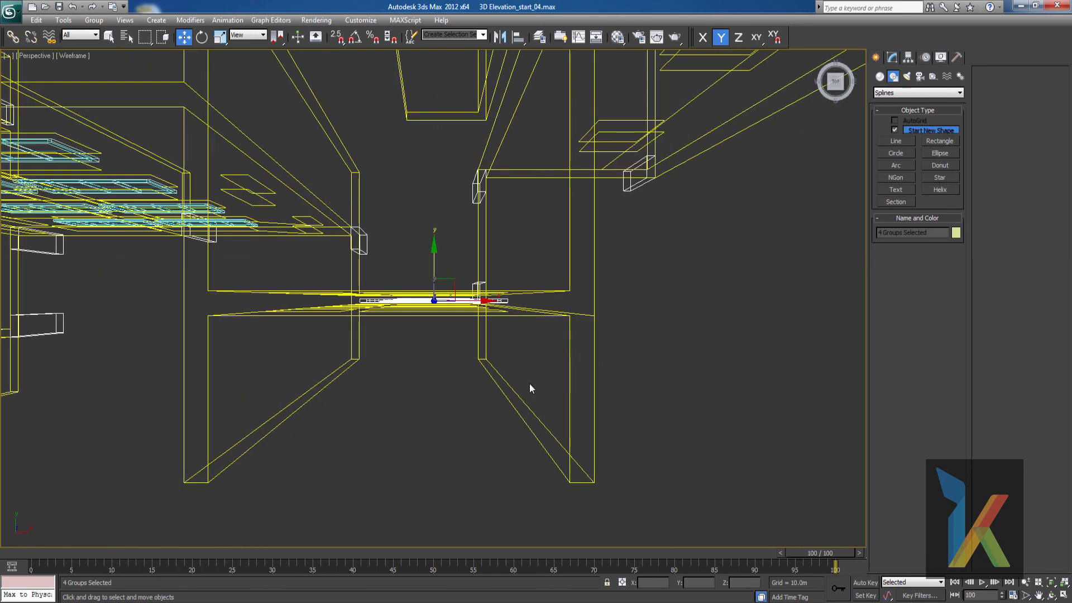
{"action": "mouse_move", "coordinate": [529, 385]}
{"action": "middle_mouse_down", "text": "alt"}
{"action": "mouse_move", "coordinate": [470, 362]}
{"action": "mouse_move", "coordinate": [490, 376]}
{"action": "middle_mouse_up", "text": "alt"}
{"action": "scroll", "coordinate": [470, 364], "scroll_direction": "down", "scroll_amount": 5}
{"action": "key", "text": "F3"}
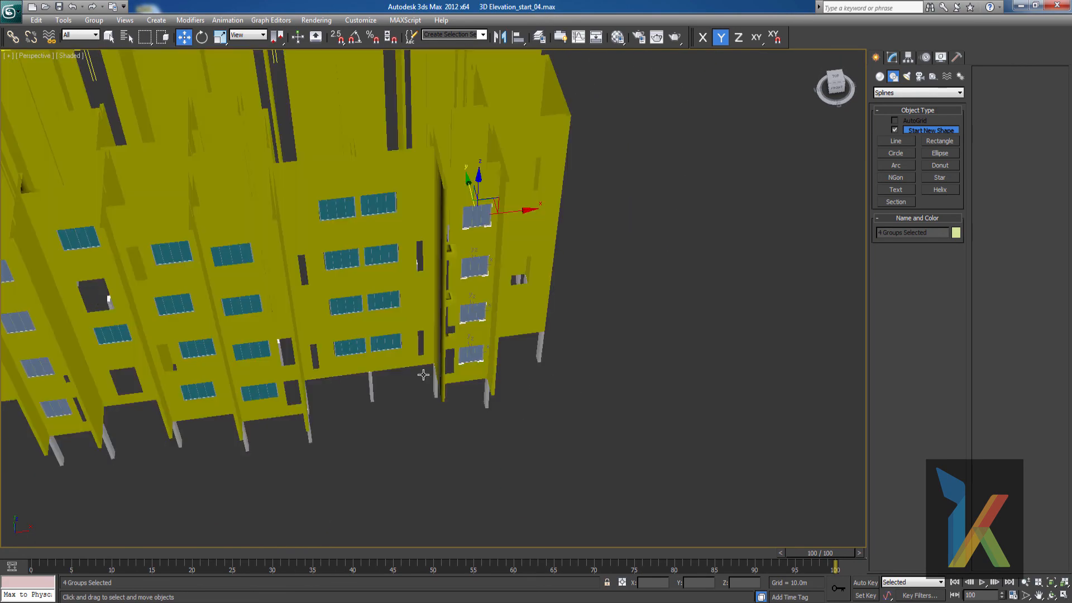
{"action": "middle_click_drag", "start_coordinate": [389, 396], "coordinate": [268, 384], "text": "alt"}
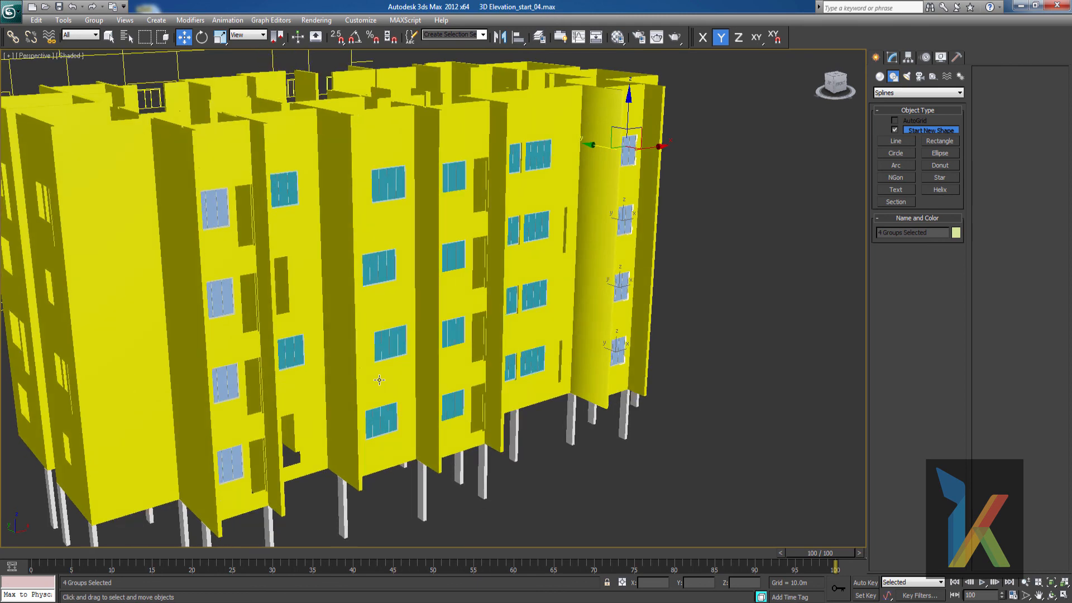
{"action": "scroll", "coordinate": [308, 344], "scroll_direction": "down", "scroll_amount": 3}
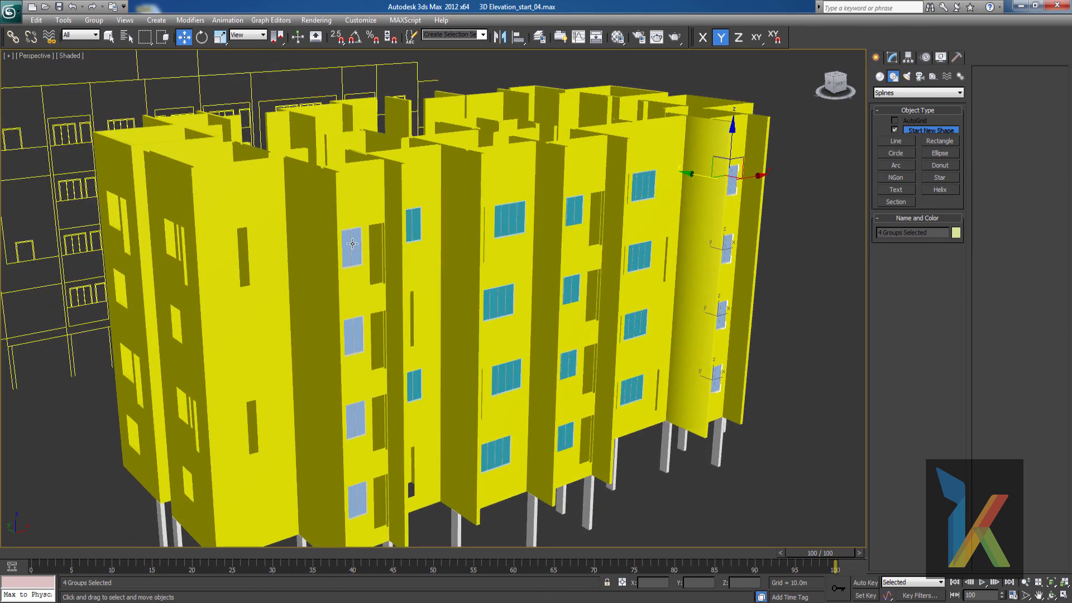
- Select the top-floor Window_small in the leftmost window column of the front facade
{"action": "left_click", "coordinate": [352, 244]}
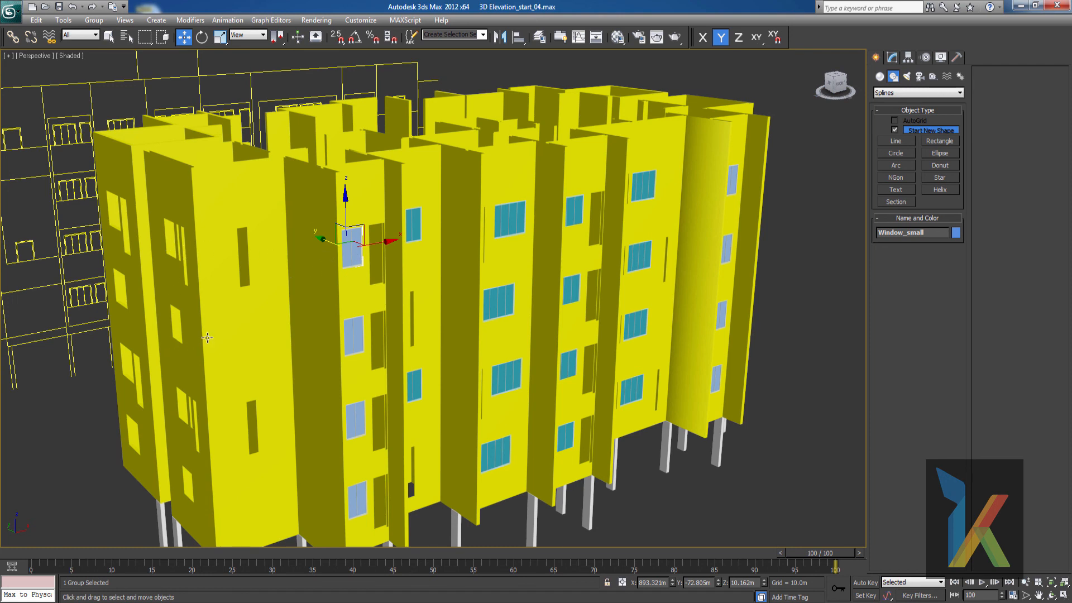
{"action": "middle_click_drag", "start_coordinate": [204, 339], "coordinate": [197, 343], "text": "alt"}
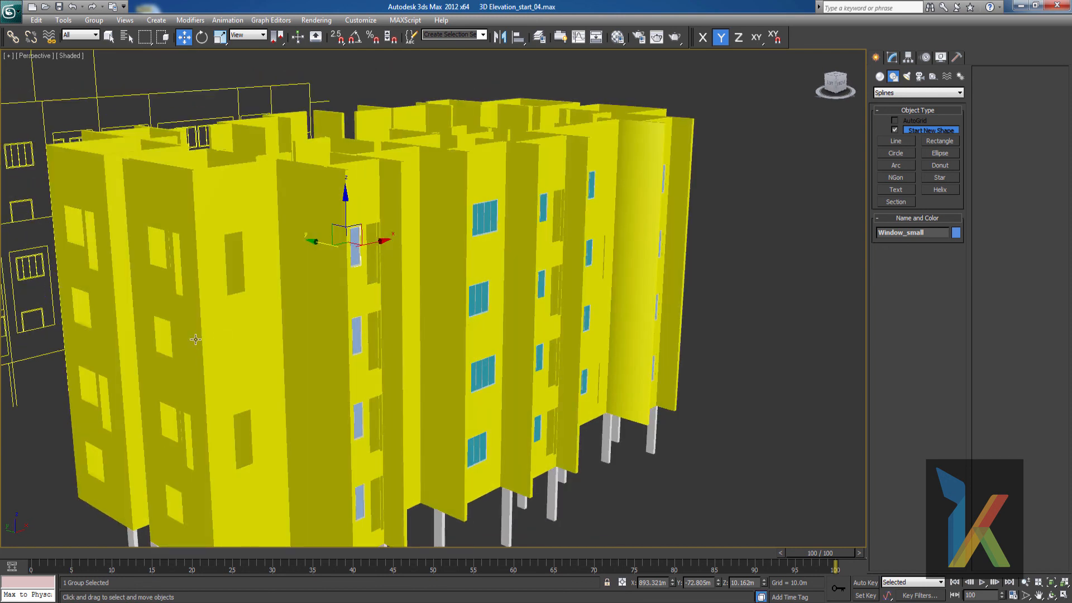